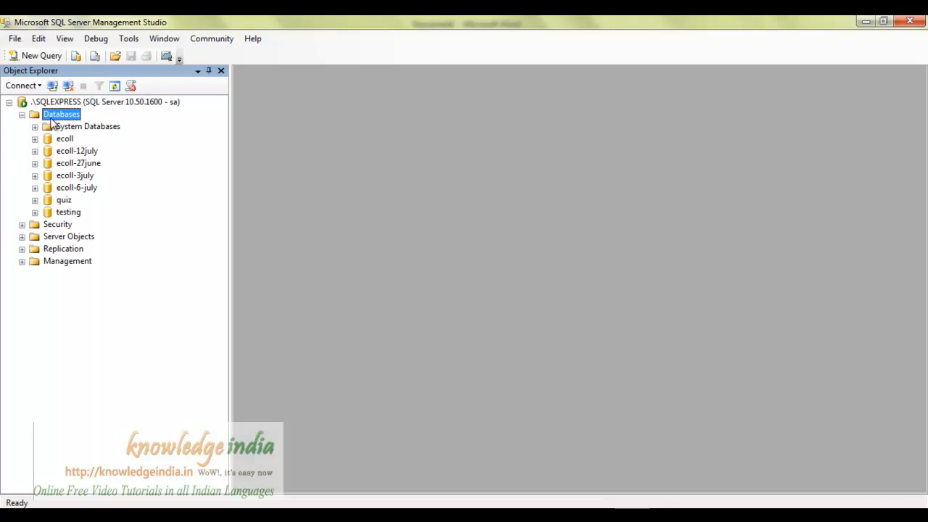
Expand the quiz database's Tables folder and start a new table design there.
{"action": "left_click", "coordinate": [64, 201]}
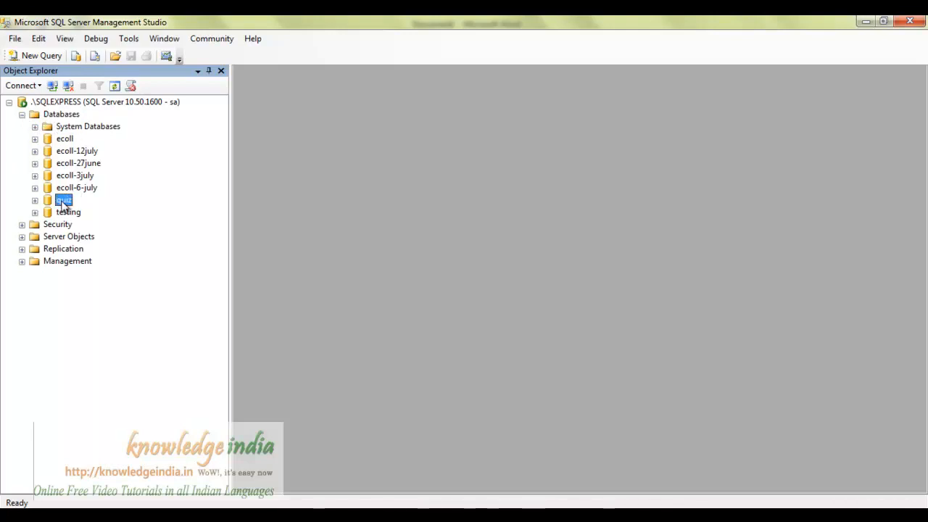
{"action": "left_click", "coordinate": [35, 201]}
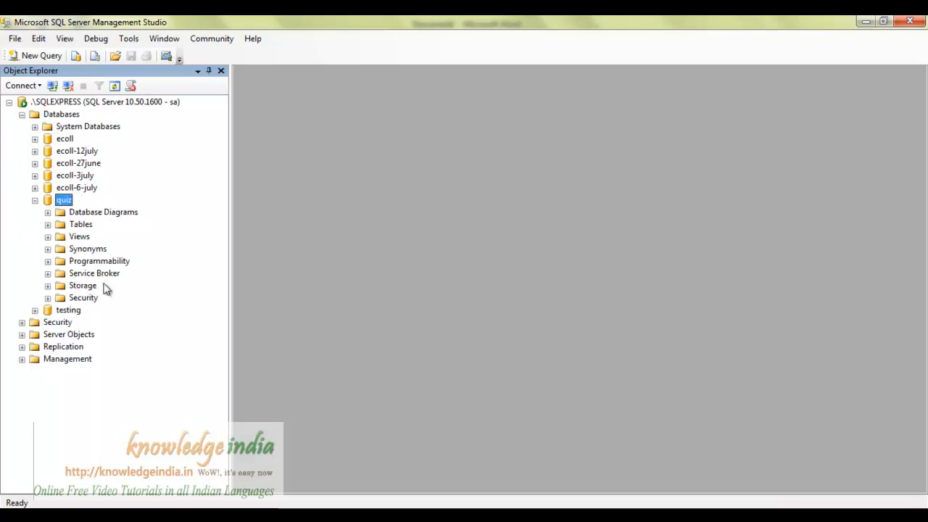
{"action": "left_click", "coordinate": [48, 225]}
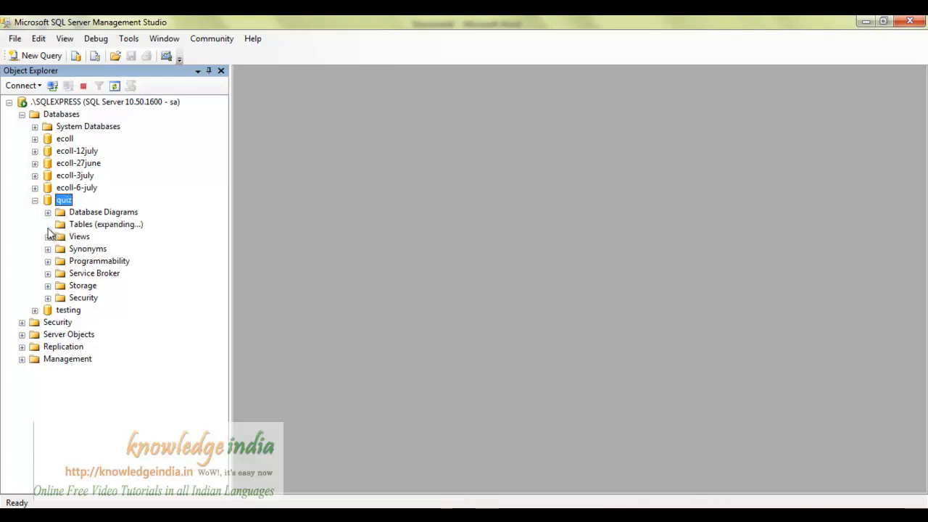
{"action": "right_click", "coordinate": [86, 226]}
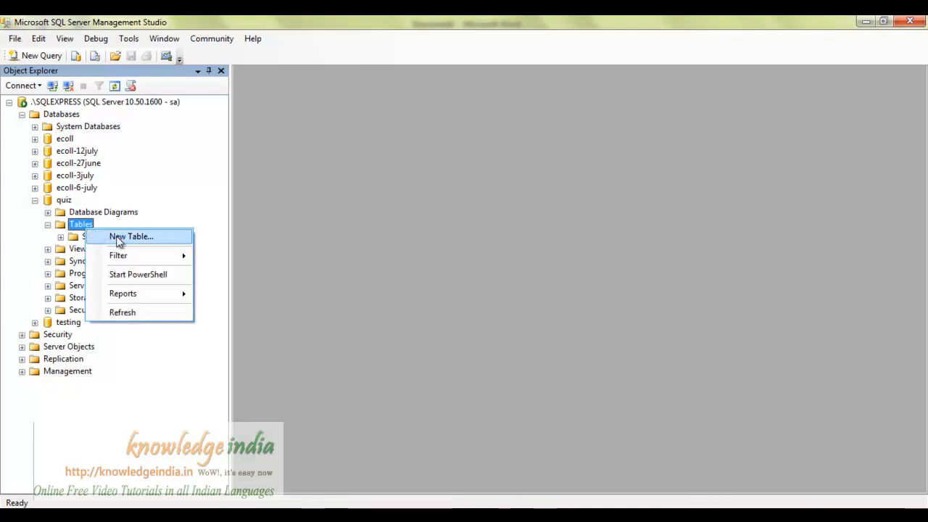
{"action": "left_click", "coordinate": [122, 237]}
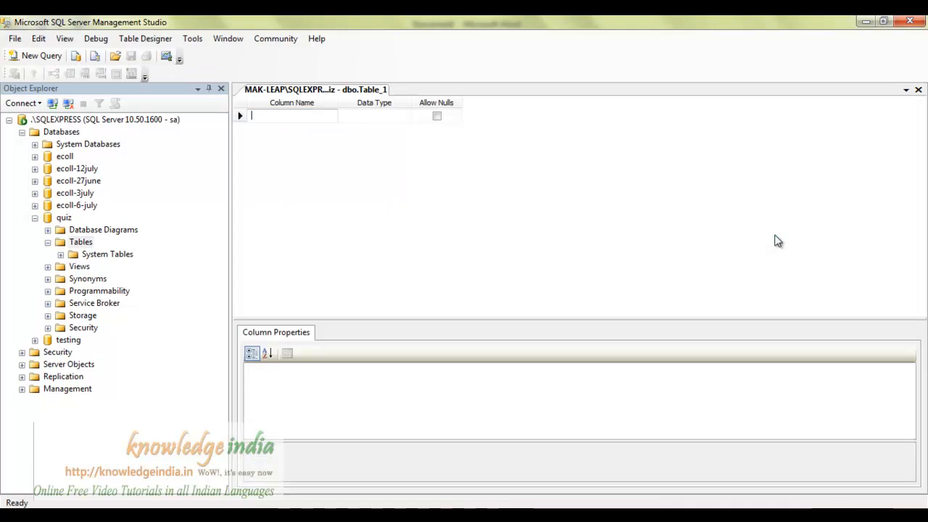
Add the first column, candidate_id, with data type numeric(18, 0).
{"action": "left_click", "coordinate": [268, 117]}
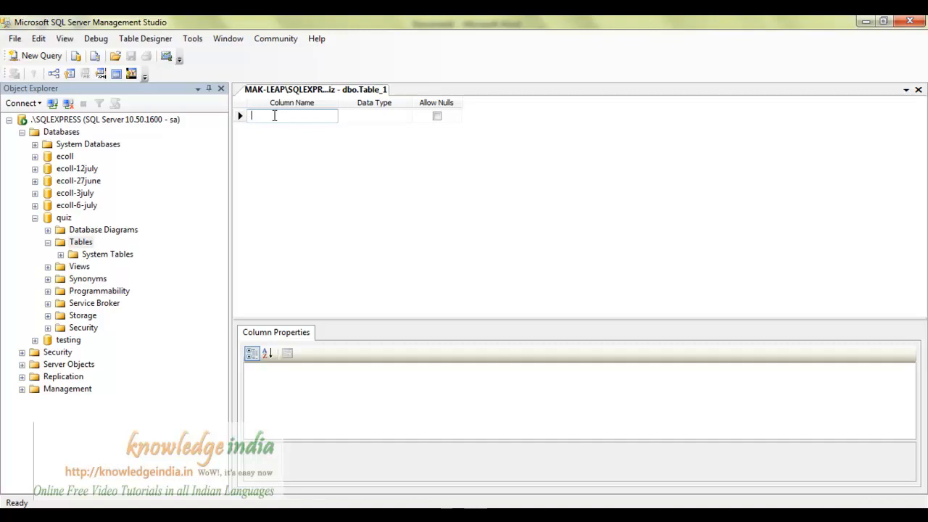
{"action": "type", "text": "cand"}
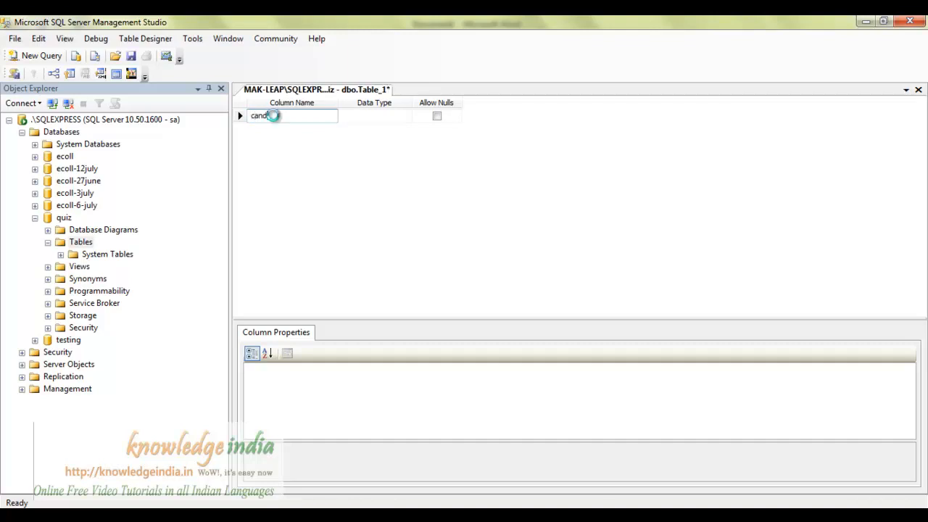
{"action": "type", "text": "idate_id"}
{"action": "key", "text": "Tab"}
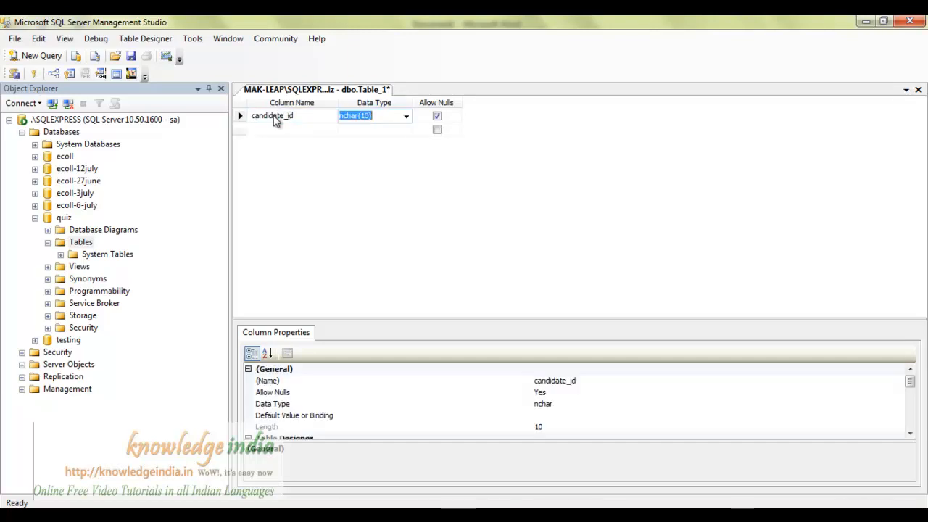
{"action": "type", "text": "numeri"}
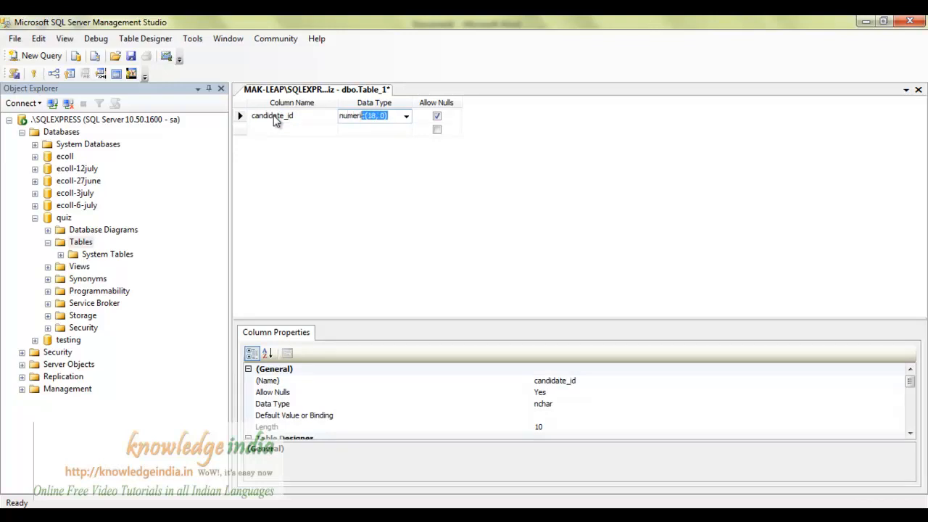
{"action": "key", "text": "Right"}
{"action": "key", "text": "Right"}
{"action": "key", "text": "Tab"}
{"action": "key", "text": "Tab"}
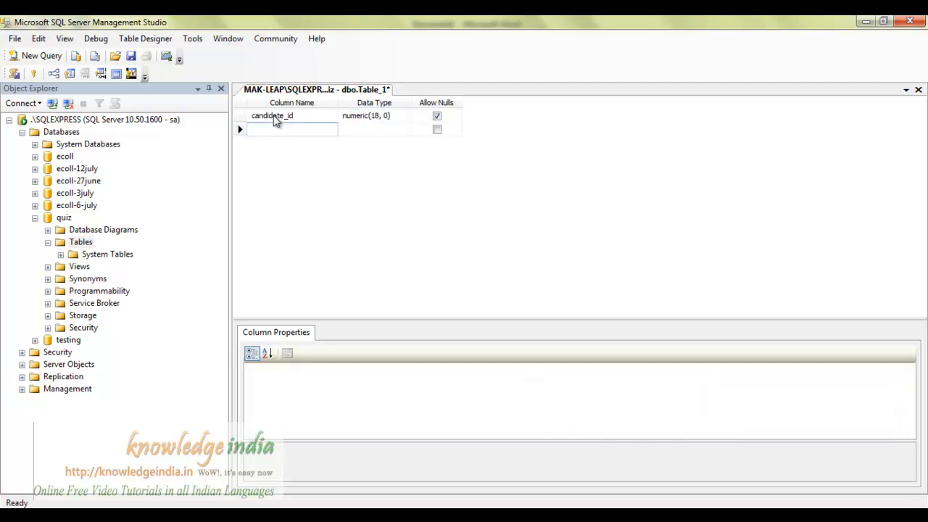
Add name, email and mobile columns, each typed nvarchar(50).
{"action": "type", "text": "name"}
{"action": "key", "text": "Tab"}
{"action": "type", "text": "nv"}
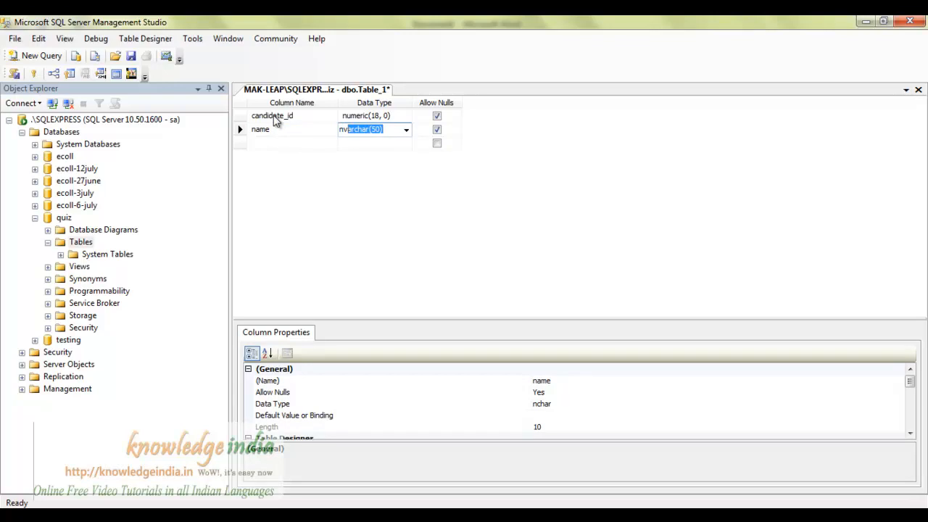
{"action": "key", "text": "Return"}
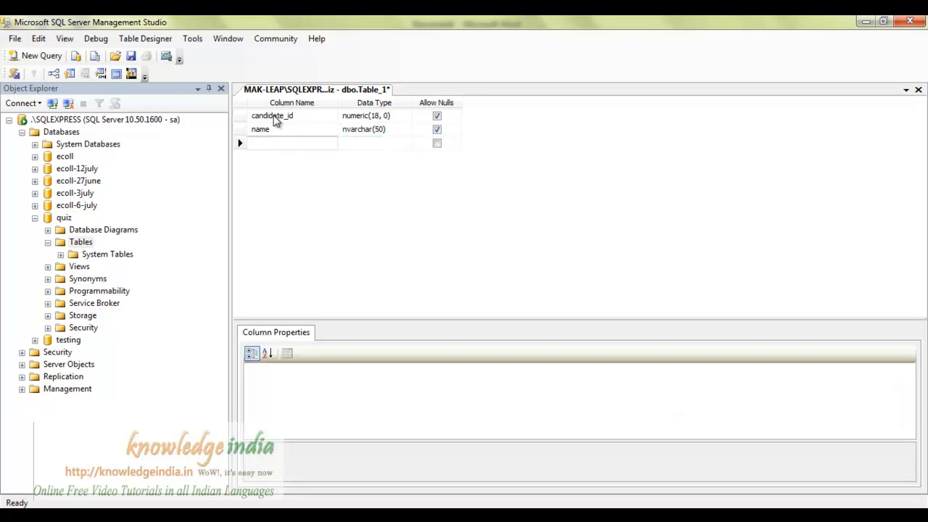
{"action": "type", "text": "email"}
{"action": "key", "text": "Tab"}
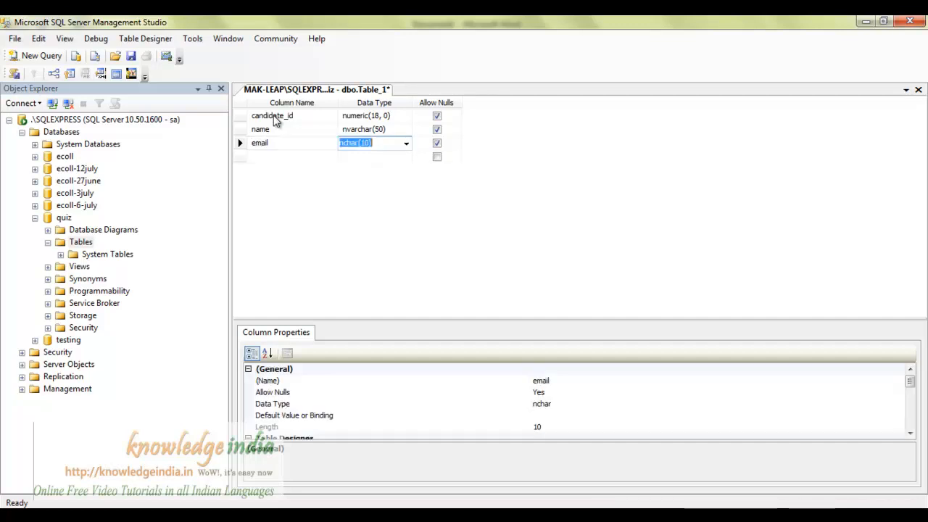
{"action": "type", "text": "nvar"}
{"action": "key", "text": "Return"}
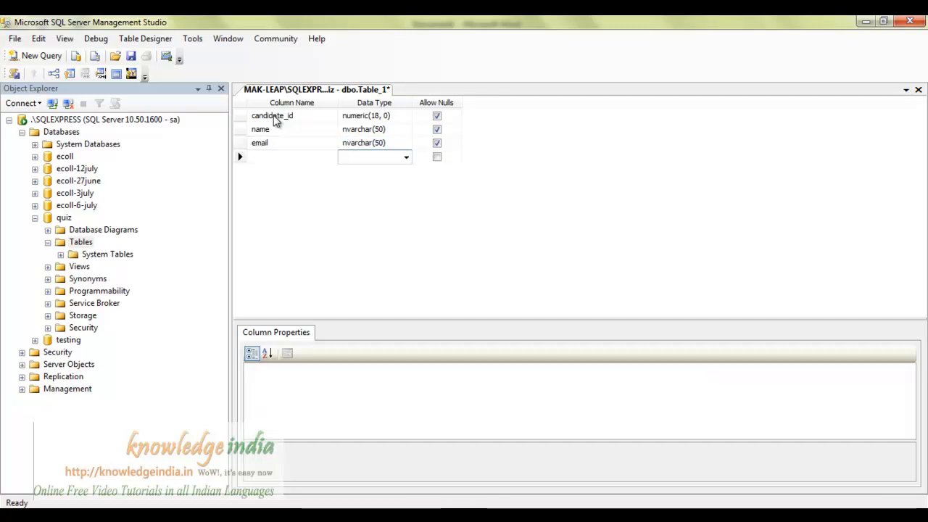
{"action": "type", "text": "mobile"}
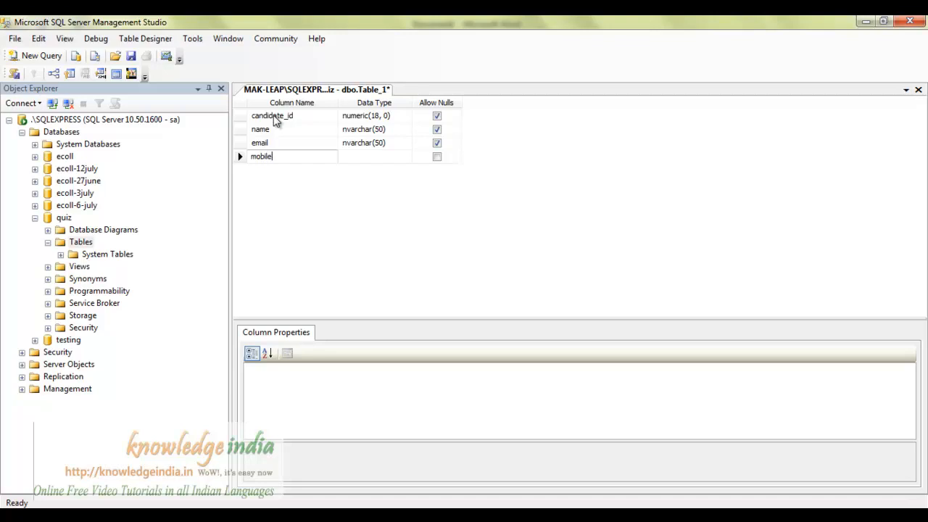
{"action": "key", "text": "Tab"}
{"action": "type", "text": "nv"}
{"action": "key", "text": "Return"}
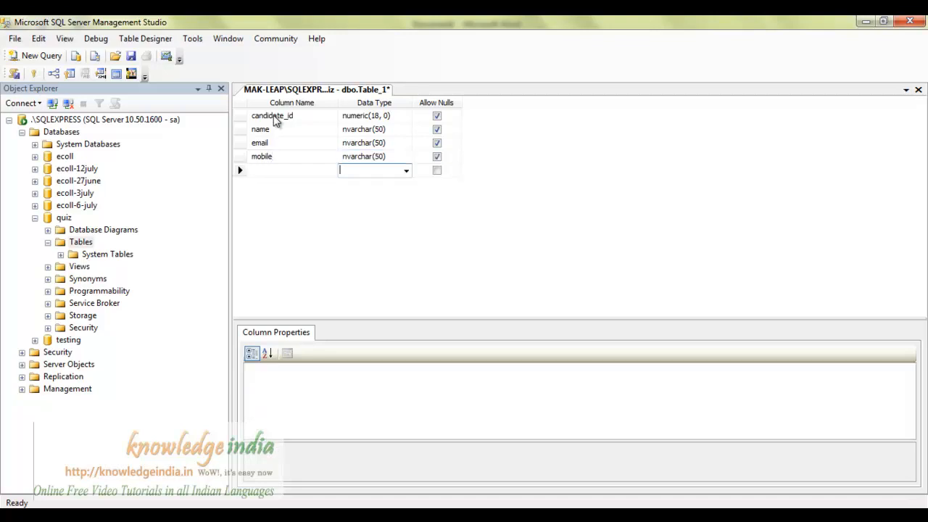
Add a dob column of type date and a pwd column of type nvarchar(150).
{"action": "type", "text": "dob"}
{"action": "key", "text": "Tab"}
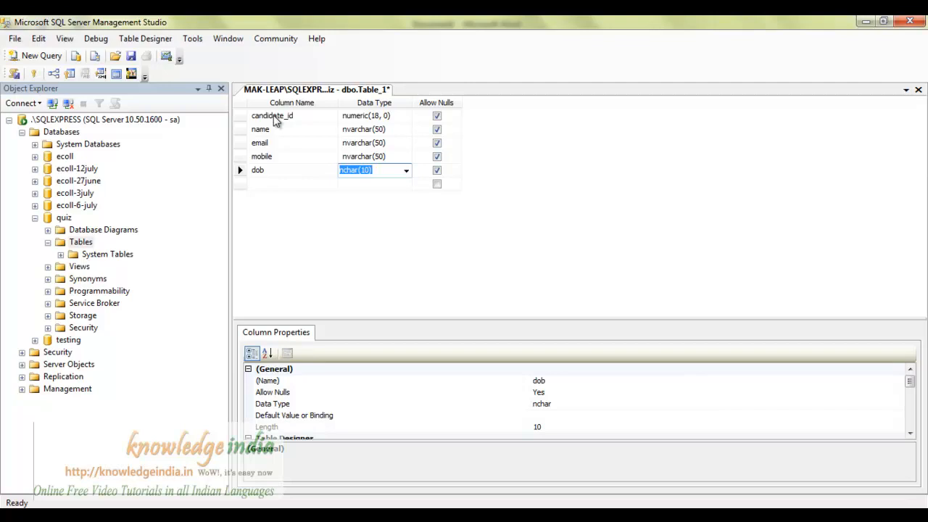
{"action": "type", "text": "date"}
{"action": "key", "text": "Return"}
{"action": "key", "text": "Left"}
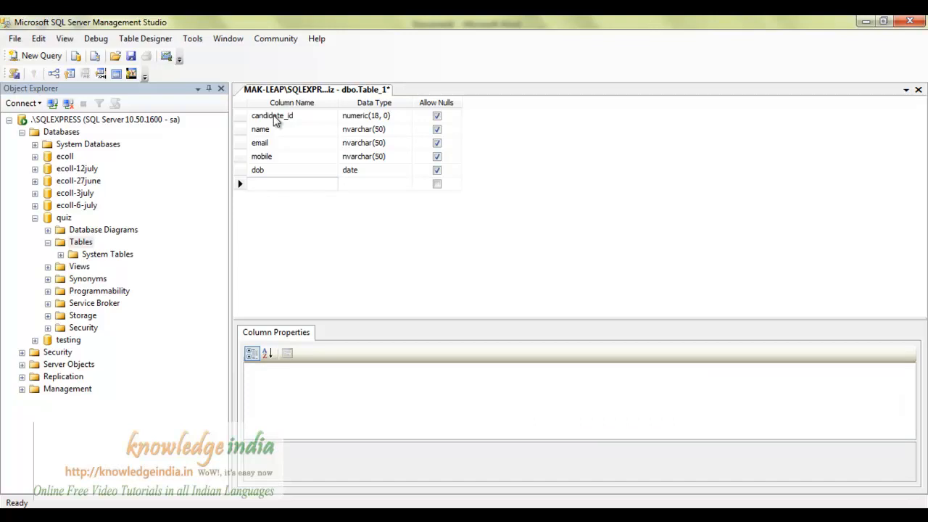
{"action": "type", "text": "pwd"}
{"action": "key", "text": "Tab"}
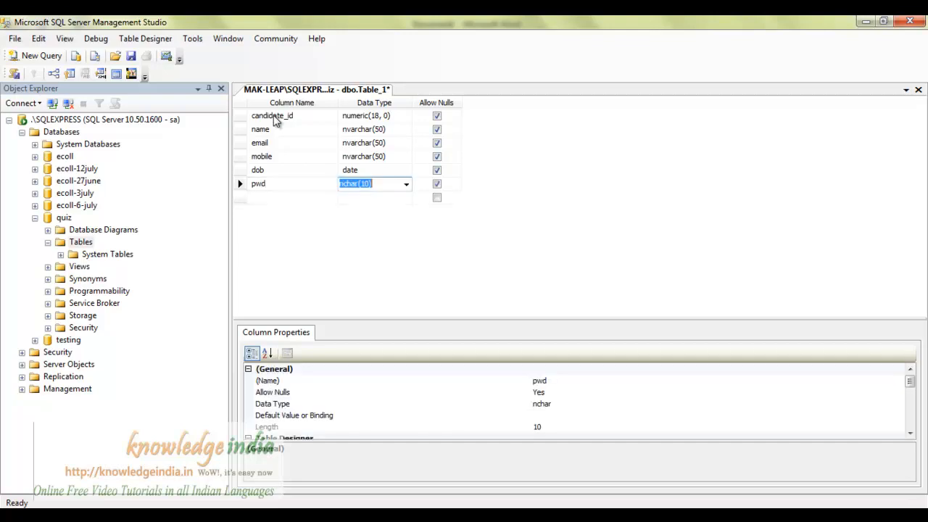
{"action": "type", "text": "nv"}
{"action": "key", "text": "Tab"}
{"action": "key", "text": "shift+Tab"}
{"action": "key", "text": "Right"}
{"action": "key", "text": "Left"}
{"action": "key", "text": "Left"}
{"action": "key", "text": "Left"}
{"action": "type", "text": "1"}
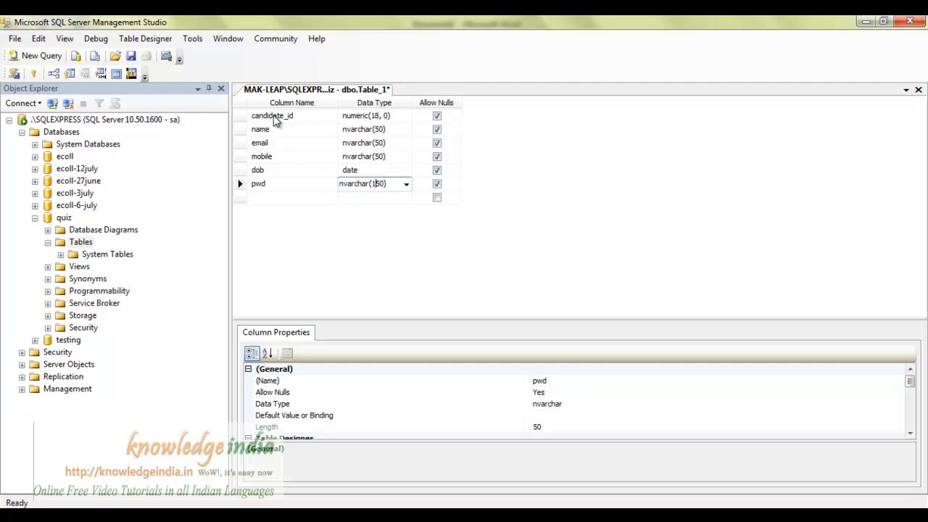
{"action": "key", "text": "Return"}
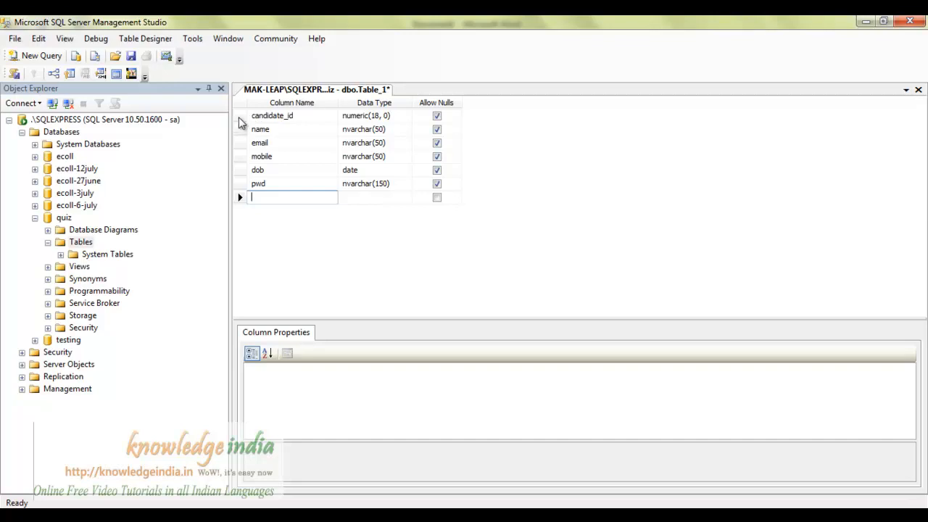
Make candidate_id the table's primary key.
{"action": "left_click", "coordinate": [240, 116]}
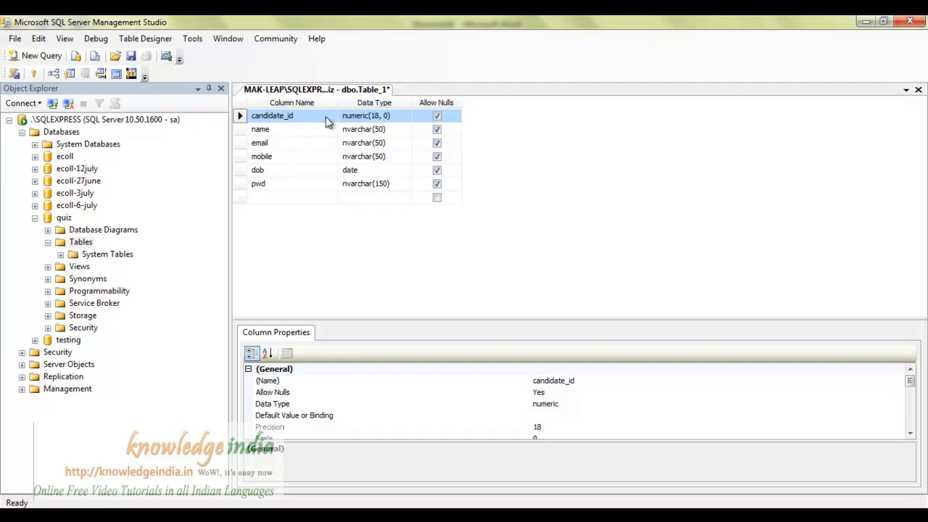
{"action": "left_click", "coordinate": [33, 75]}
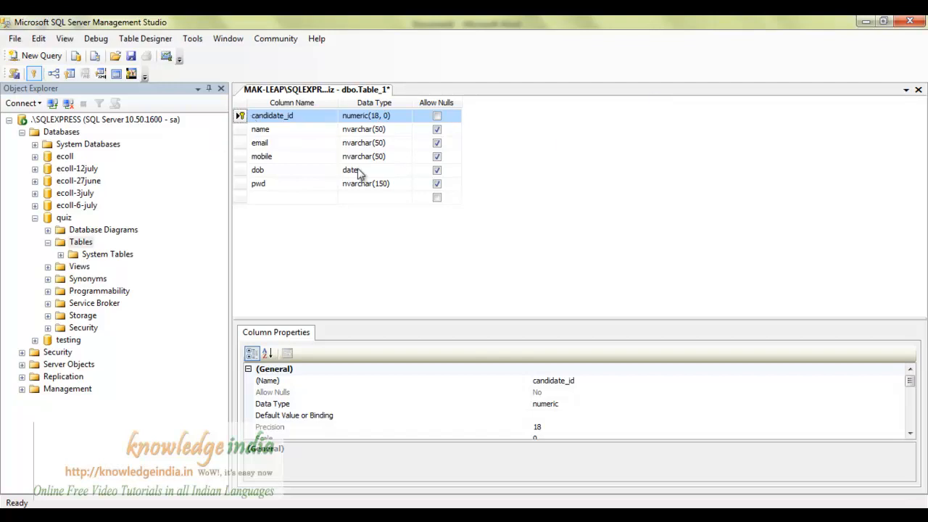
Enlarge the Column Properties pane and set candidate_id's (Is Identity) to Yes.
{"action": "left_click_drag", "start_coordinate": [445, 321], "coordinate": [450, 276]}
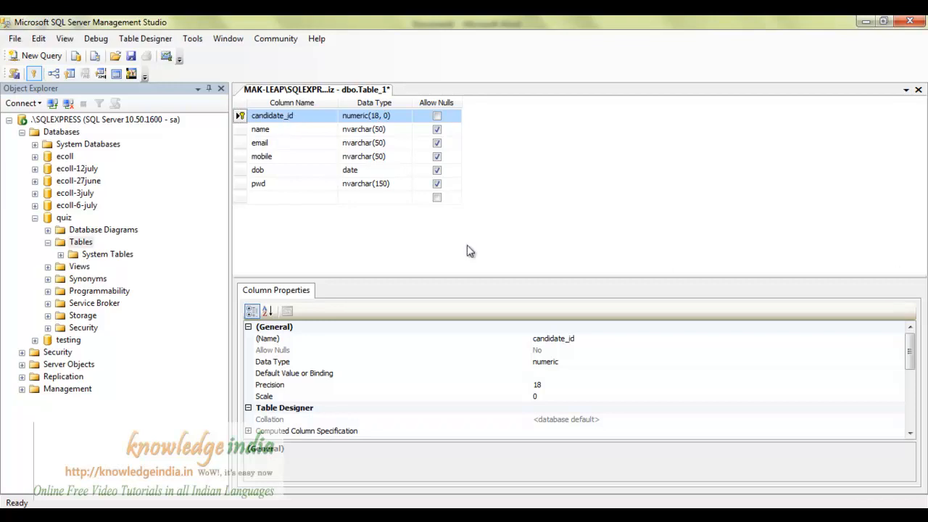
{"action": "left_click_drag", "start_coordinate": [908, 354], "coordinate": [910, 395]}
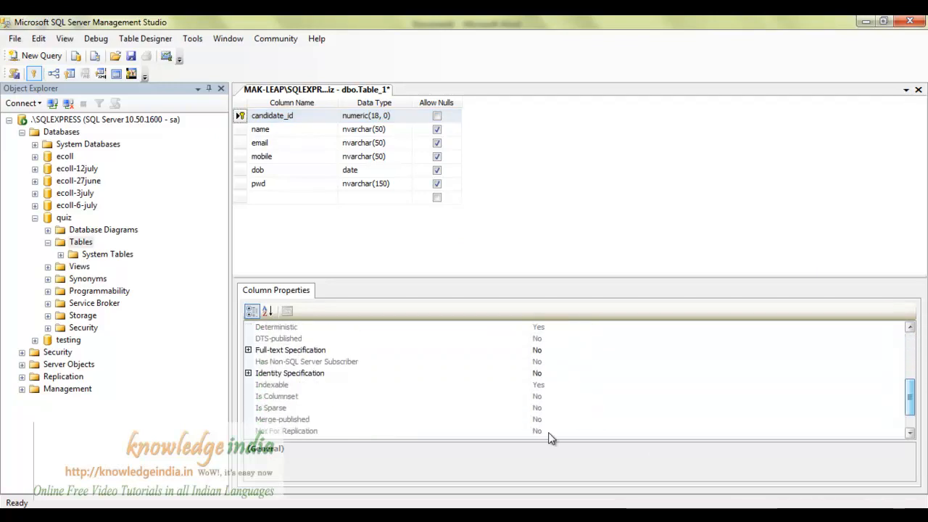
{"action": "left_click", "coordinate": [248, 373]}
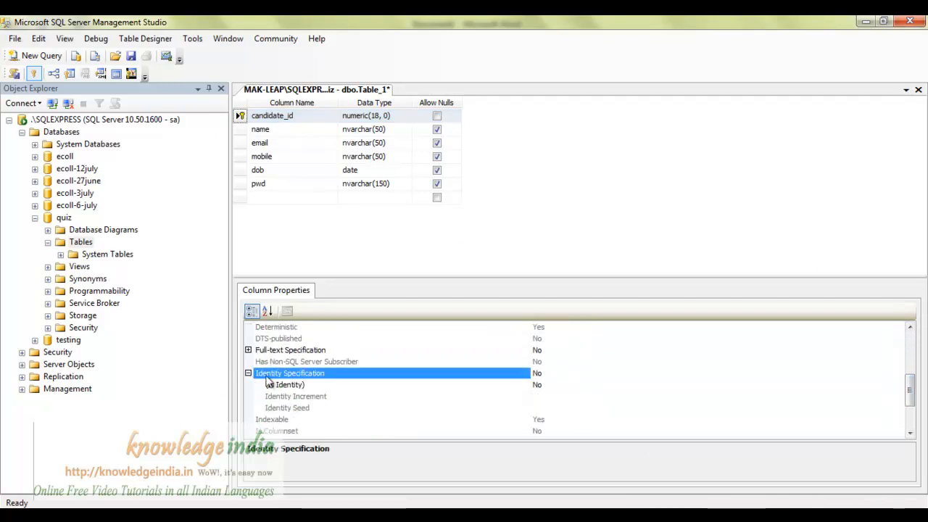
{"action": "left_click", "coordinate": [553, 385]}
{"action": "double_click", "coordinate": [553, 385]}
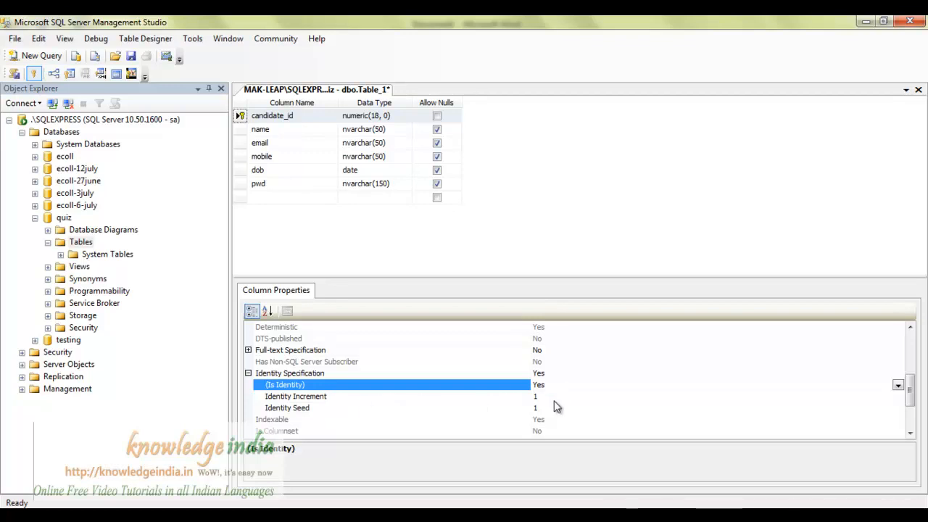
Set the identity seed to 101 with increment 1, then save the table.
{"action": "left_click", "coordinate": [332, 399]}
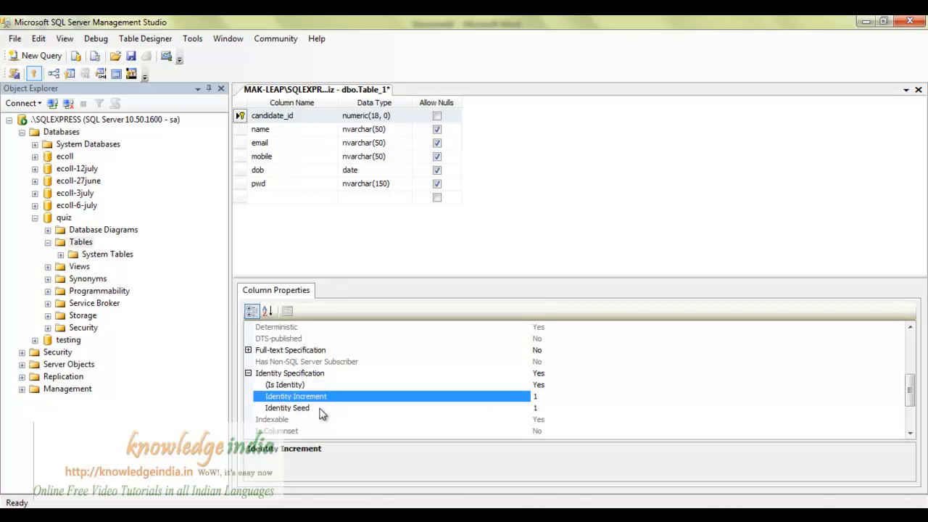
{"action": "left_click", "coordinate": [323, 409]}
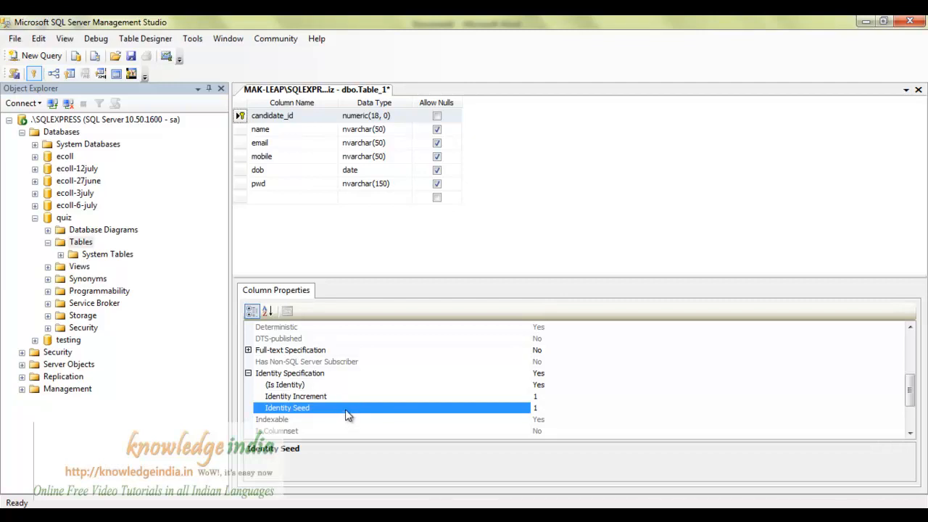
{"action": "left_click", "coordinate": [560, 408]}
{"action": "type", "text": "01"}
{"action": "left_click", "coordinate": [558, 396]}
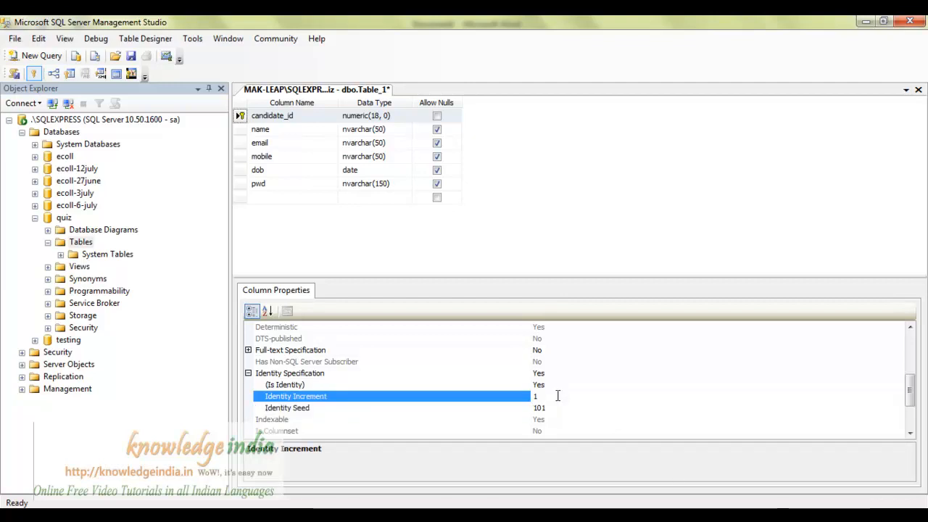
{"action": "left_click", "coordinate": [551, 409]}
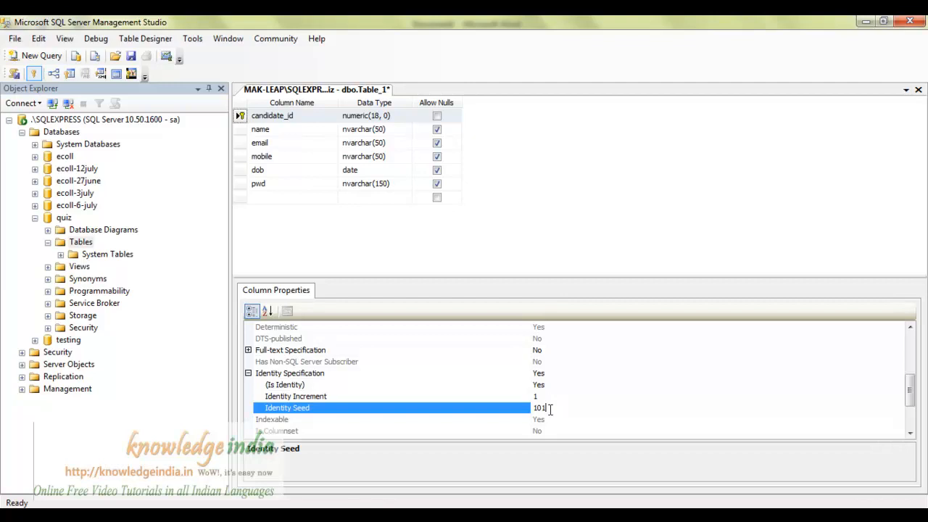
{"action": "left_click", "coordinate": [546, 235]}
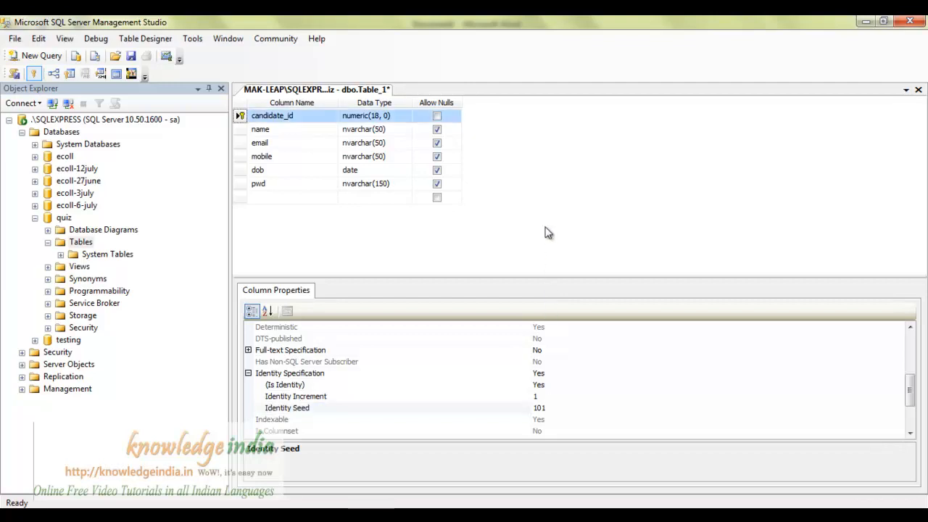
{"action": "key", "text": "ctrl+s"}
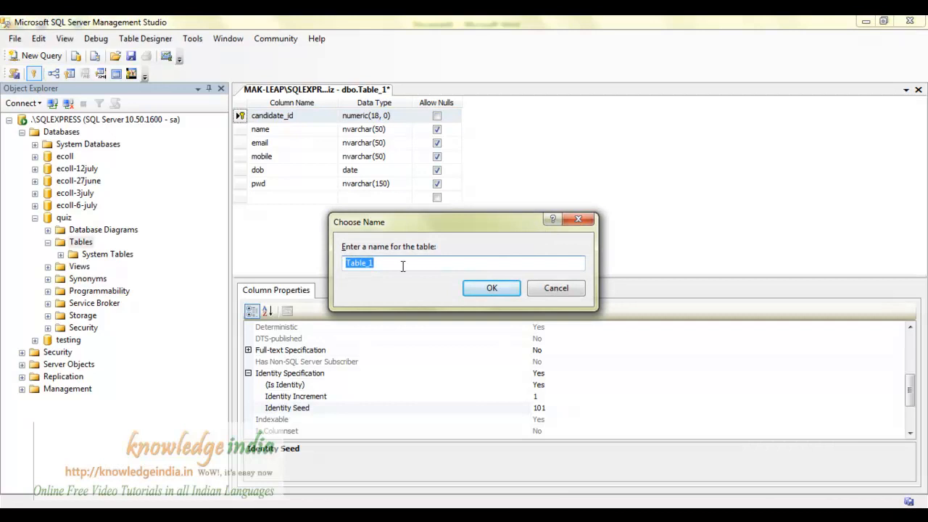
Name the table 'candidates' and confirm dbo.candidates appears under quiz.
{"action": "type", "text": "ca"}
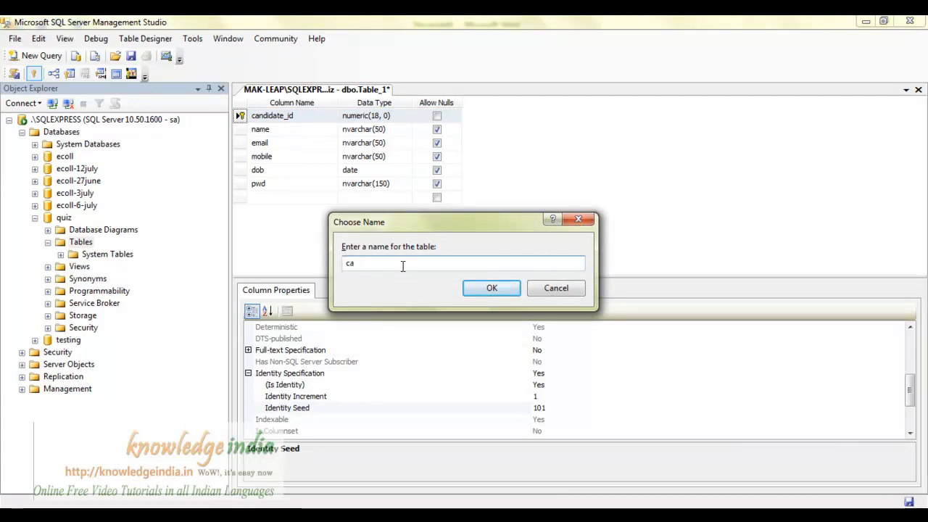
{"action": "type", "text": "ndidates"}
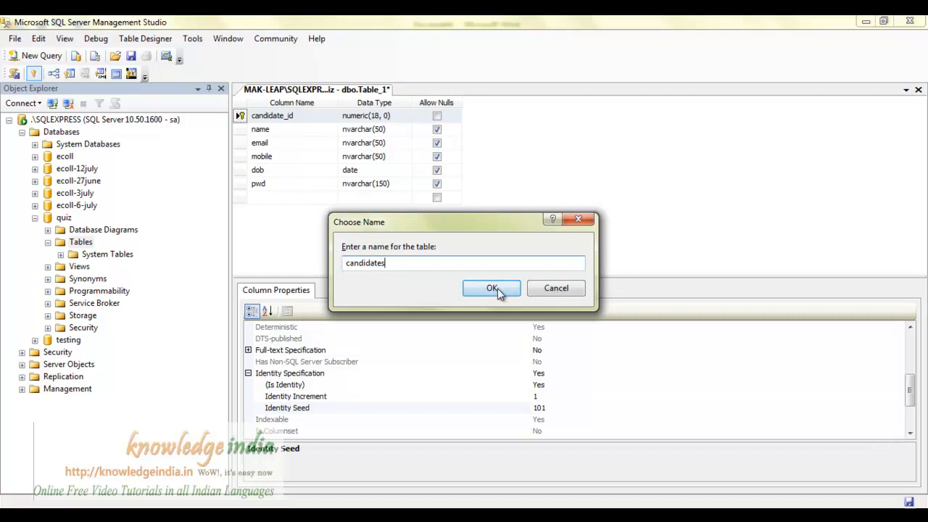
{"action": "left_click", "coordinate": [497, 288]}
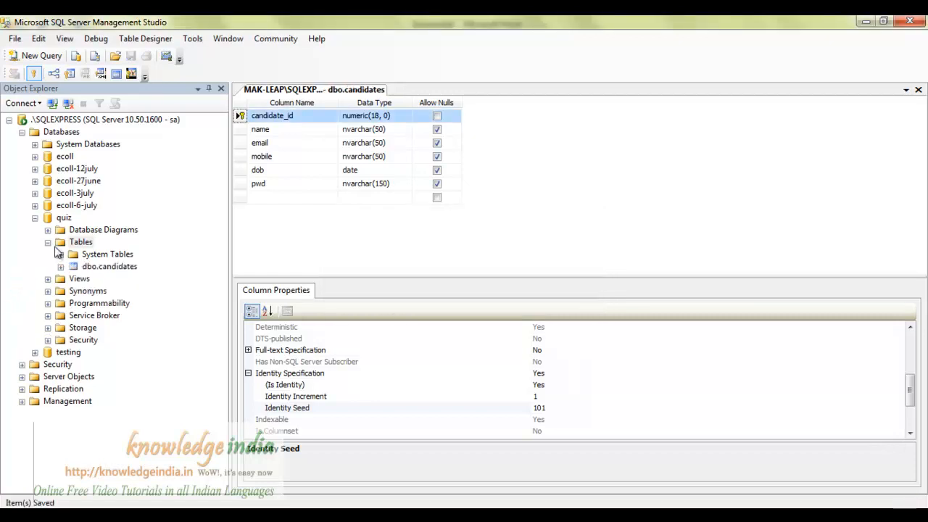
{"action": "left_click", "coordinate": [89, 267]}
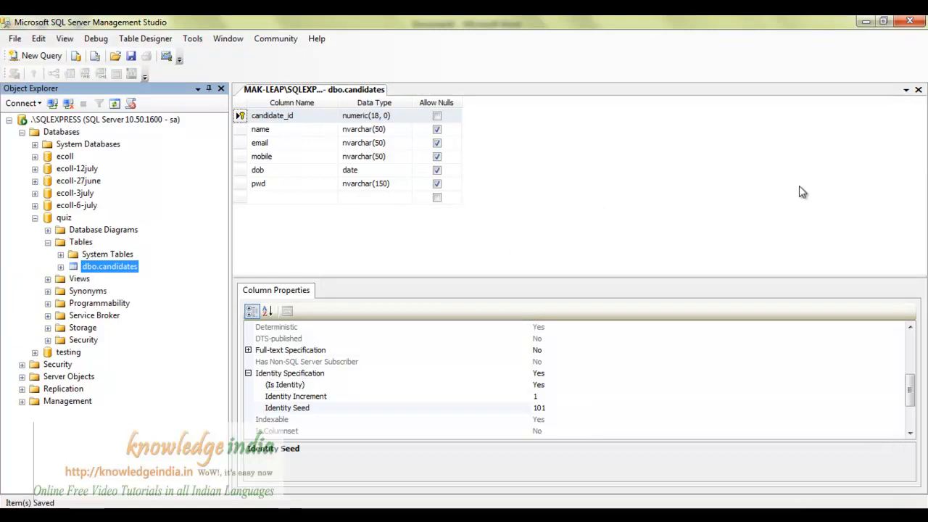
{"action": "left_click", "coordinate": [534, 187]}
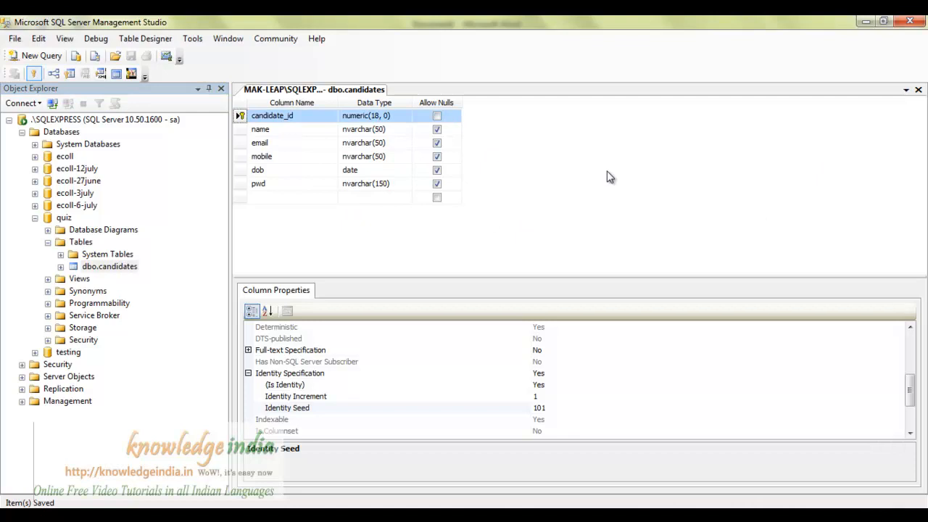
{"action": "key", "text": "alt+Tab"}
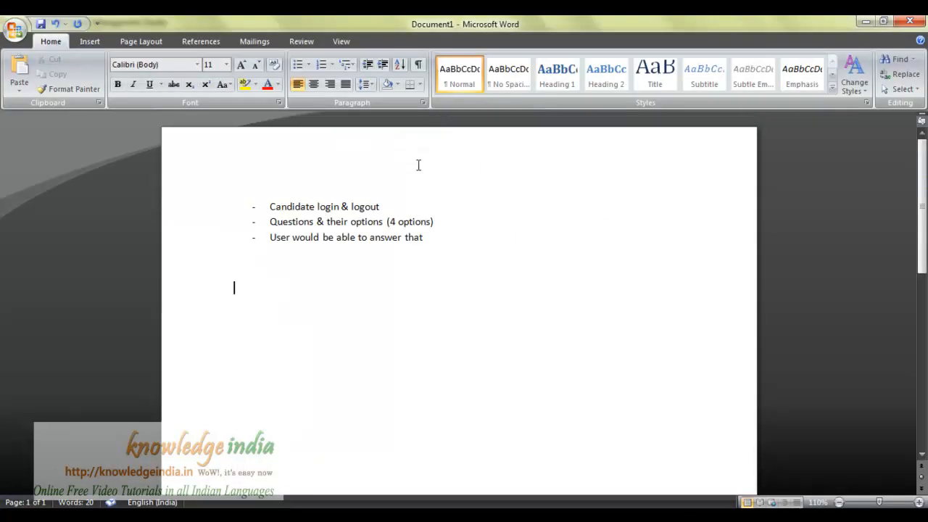
Review the candidate login requirement in the Word notes, then minimize Word.
{"action": "left_click", "coordinate": [264, 206]}
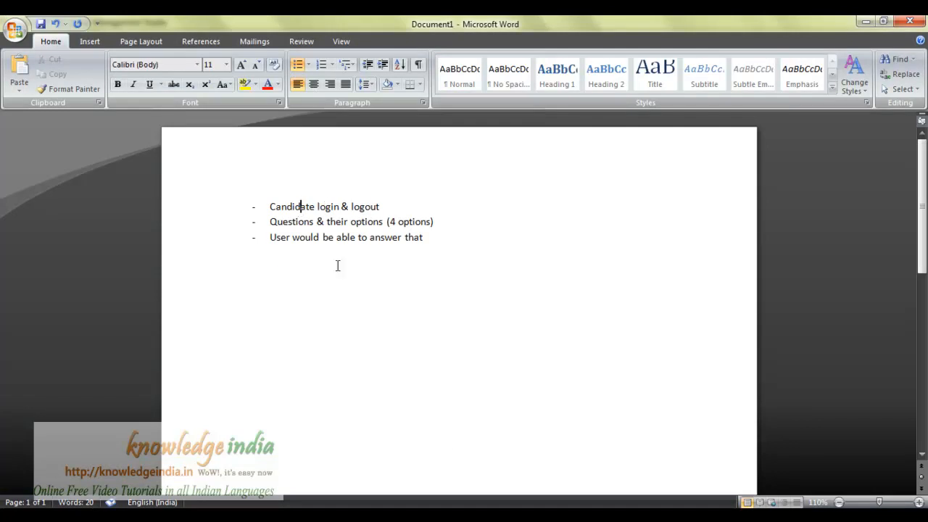
{"action": "left_click", "coordinate": [299, 207]}
{"action": "left_click", "coordinate": [575, 515]}
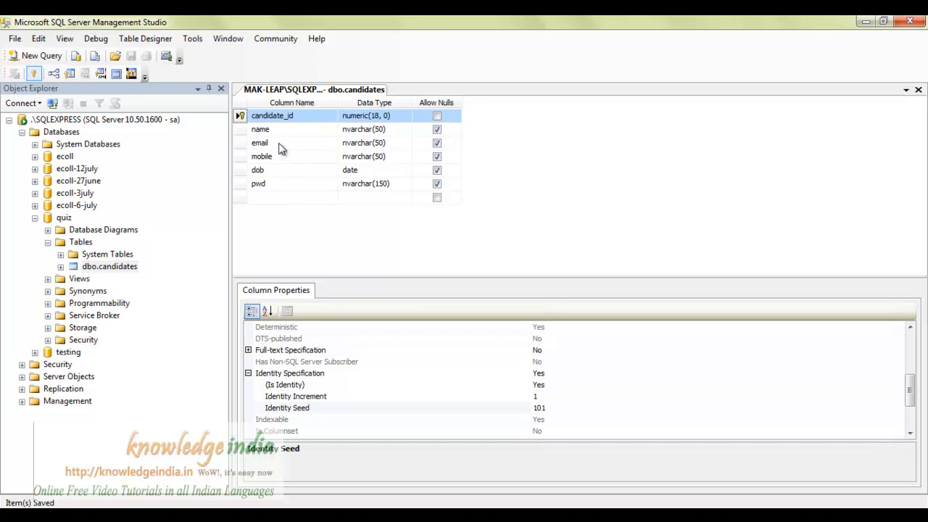
Inspect the email and dob column definitions, then bring the Word notes back.
{"action": "left_click", "coordinate": [280, 145]}
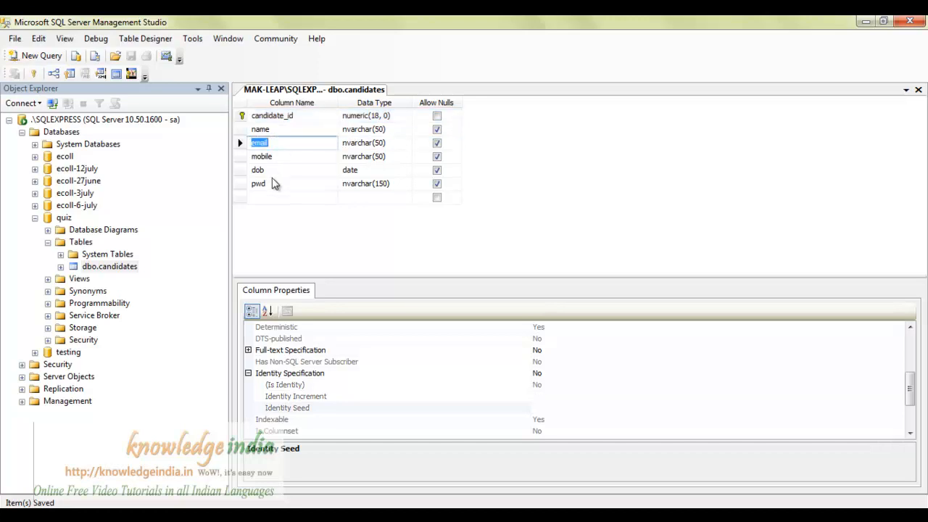
{"action": "left_click", "coordinate": [278, 169]}
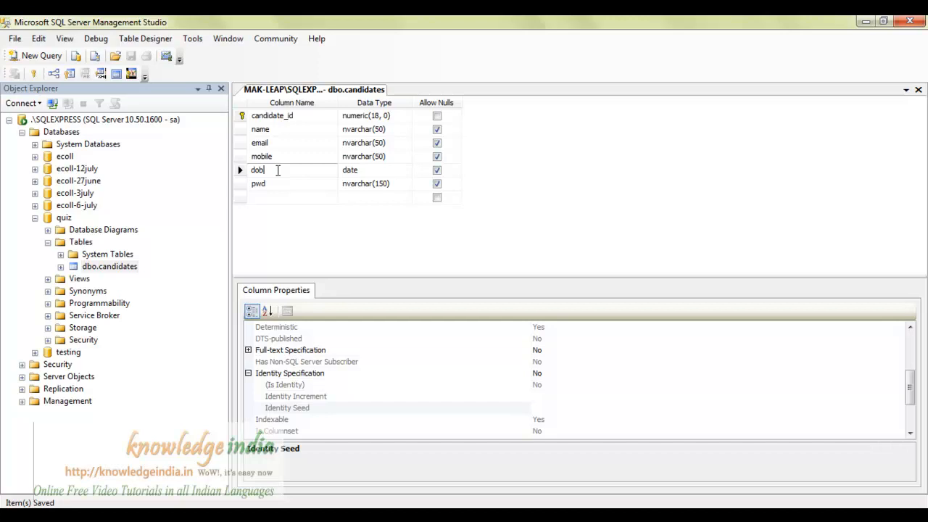
{"action": "left_click", "coordinate": [278, 170]}
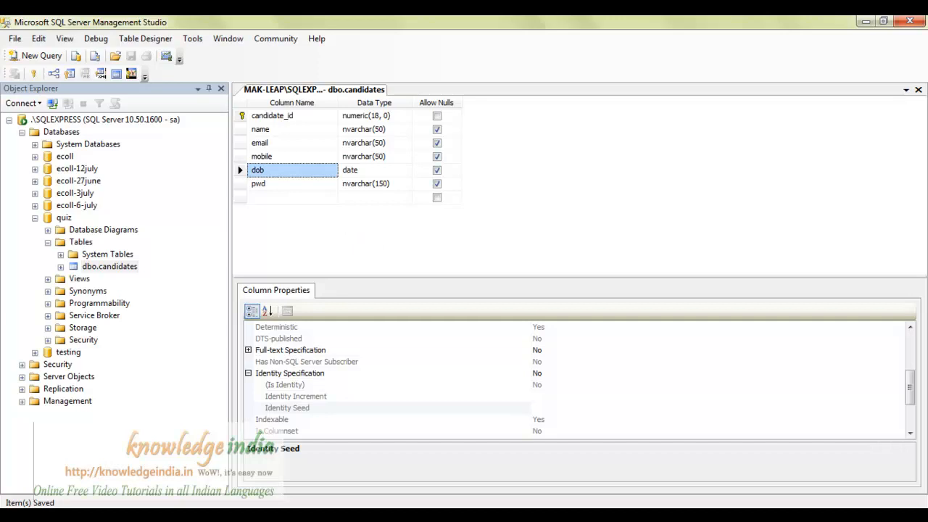
{"action": "left_click", "coordinate": [525, 516]}
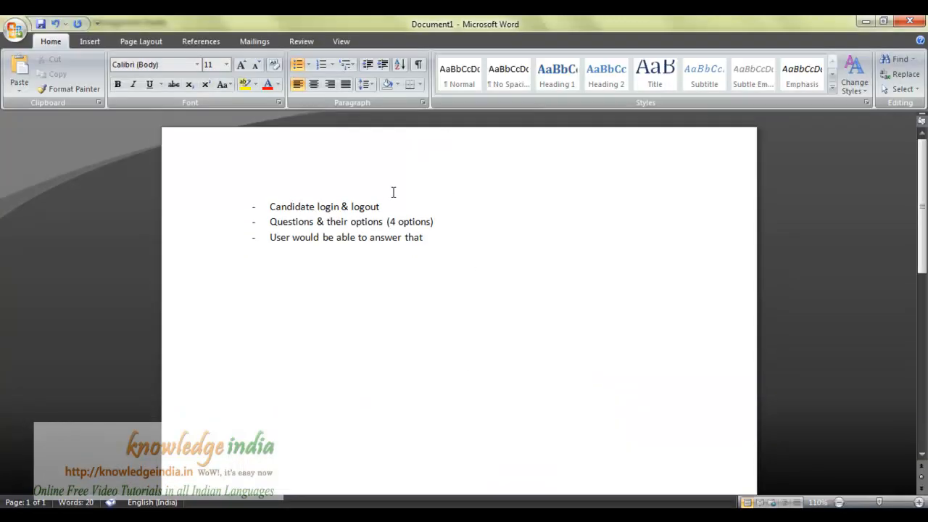
Highlight the 'Questions & their options' requirement, then begin a new table in quiz.
{"action": "left_click_drag", "start_coordinate": [268, 224], "coordinate": [451, 222]}
{"action": "key", "text": "alt+Tab"}
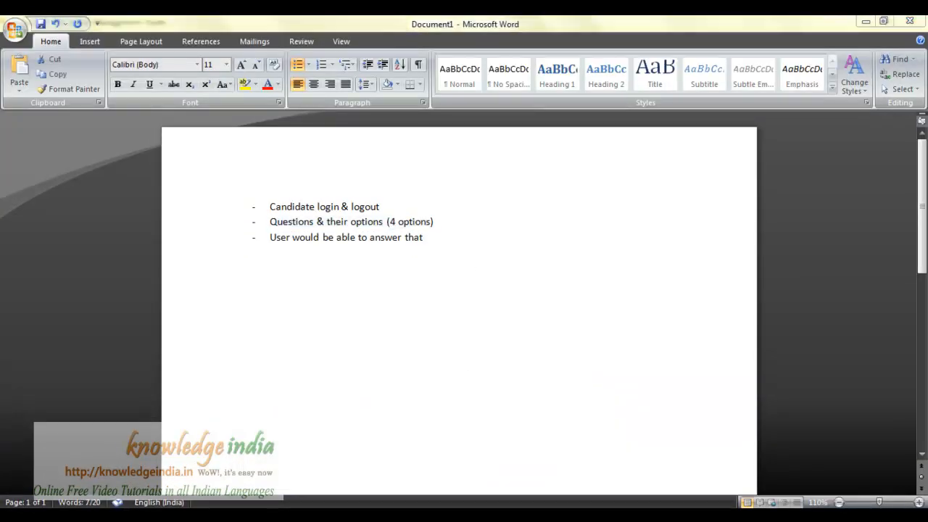
{"action": "left_click", "coordinate": [81, 241]}
{"action": "right_click", "coordinate": [86, 241]}
{"action": "left_click", "coordinate": [110, 248]}
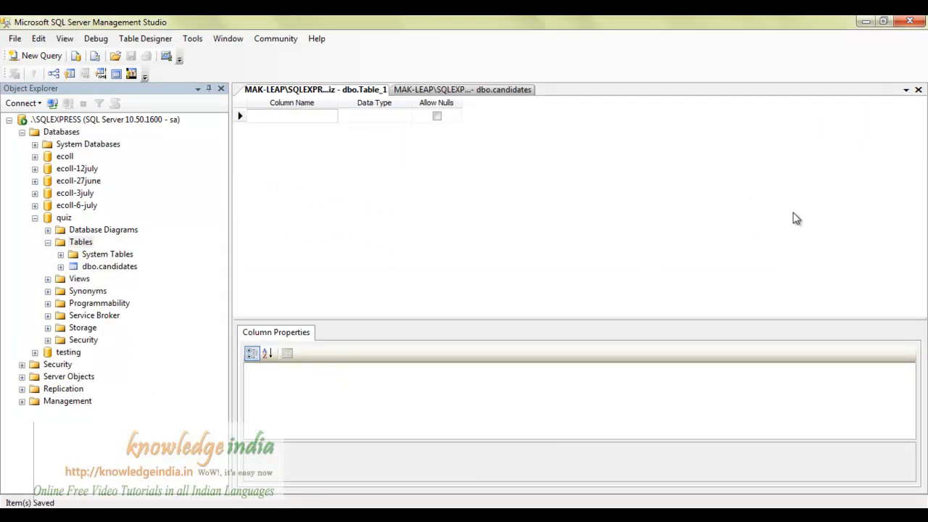
Name the first column q_id with a numeric type, then return to dbo.candidates.
{"action": "type", "text": "q_is"}
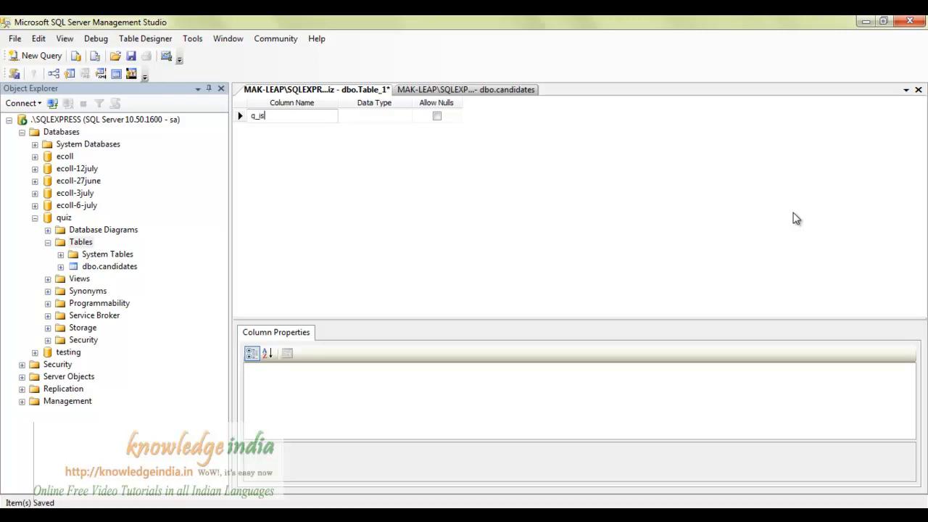
{"action": "key", "text": "BackSpace"}
{"action": "type", "text": "d"}
{"action": "key", "text": "Tab"}
{"action": "type", "text": "numer"}
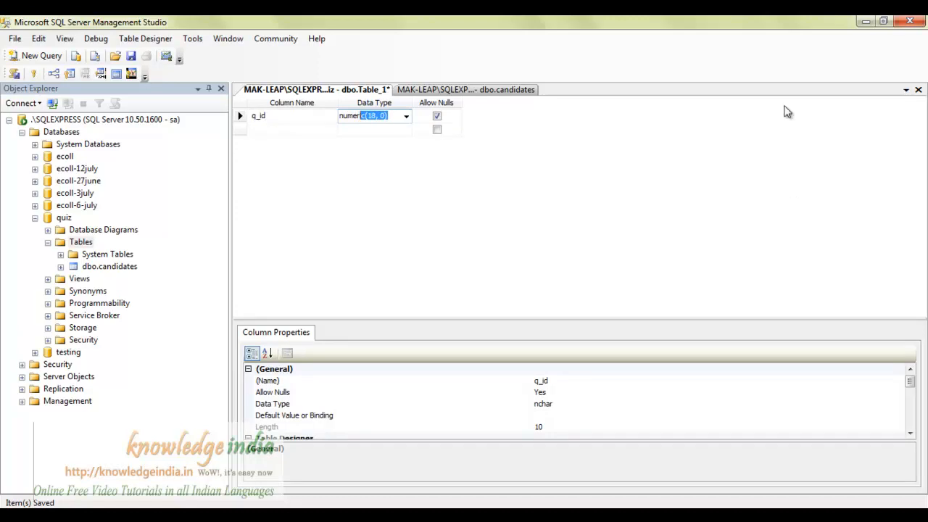
{"action": "left_click", "coordinate": [408, 91]}
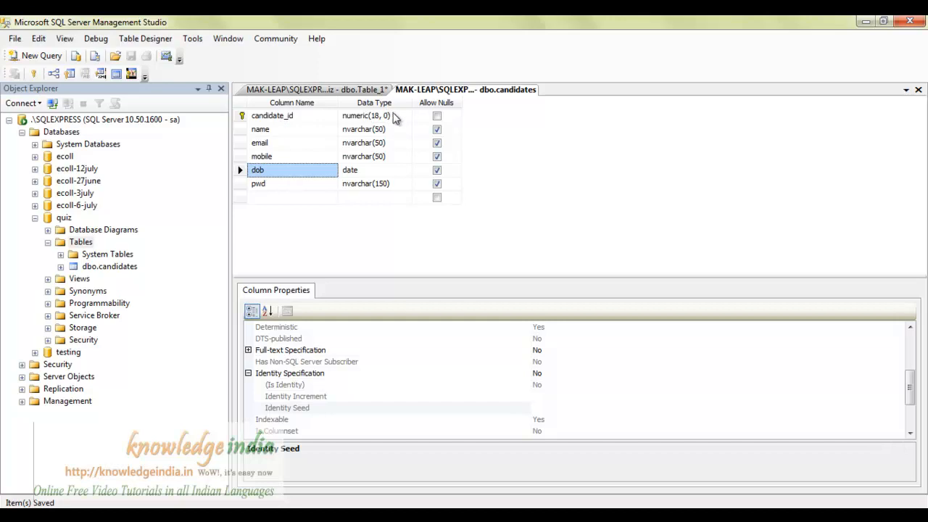
{"action": "left_click", "coordinate": [392, 118]}
{"action": "left_click", "coordinate": [398, 131]}
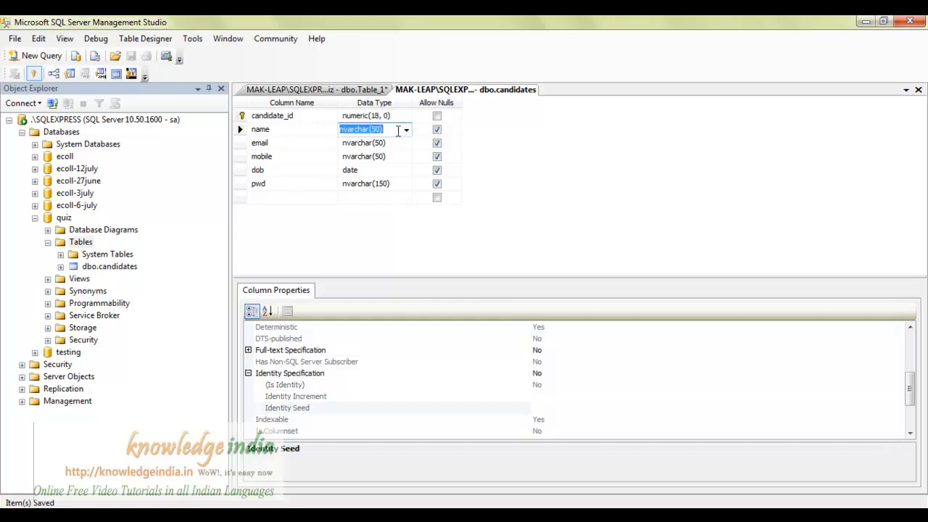
{"action": "left_click", "coordinate": [398, 116]}
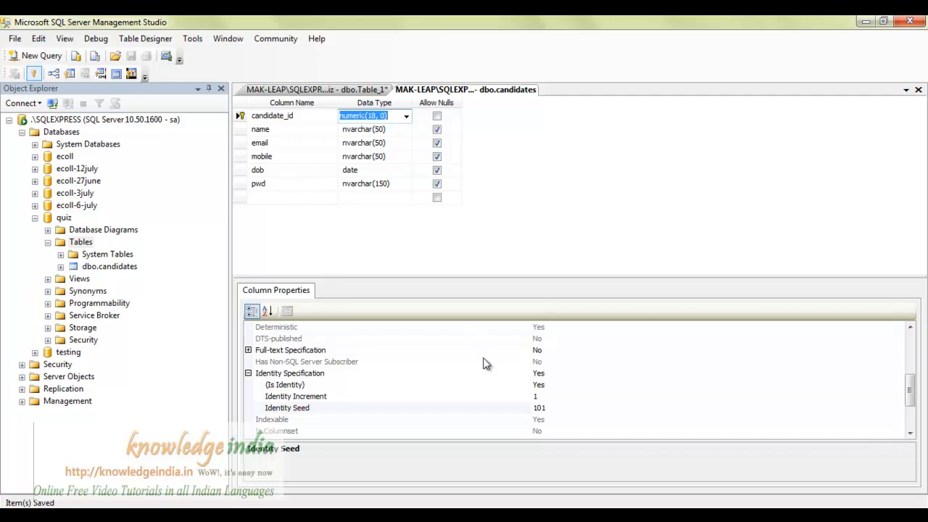
{"action": "left_click", "coordinate": [609, 176]}
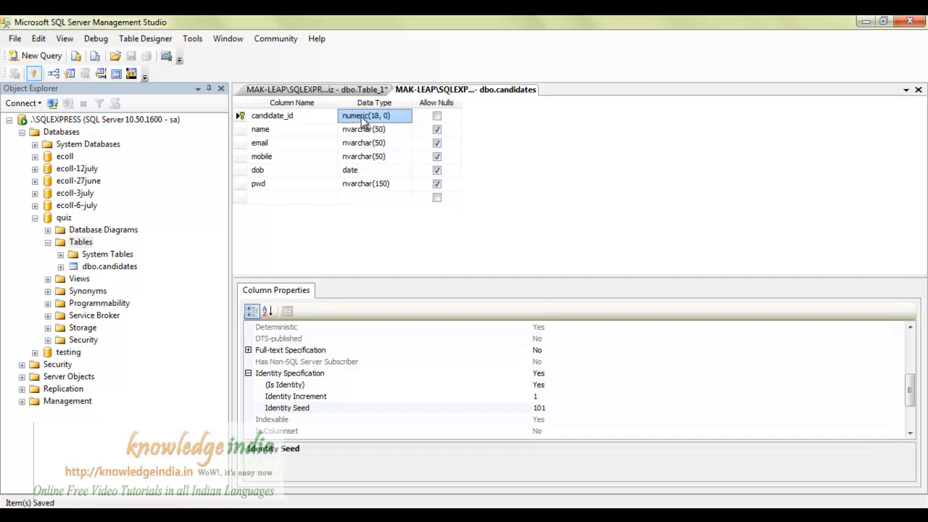
{"action": "left_click", "coordinate": [395, 143]}
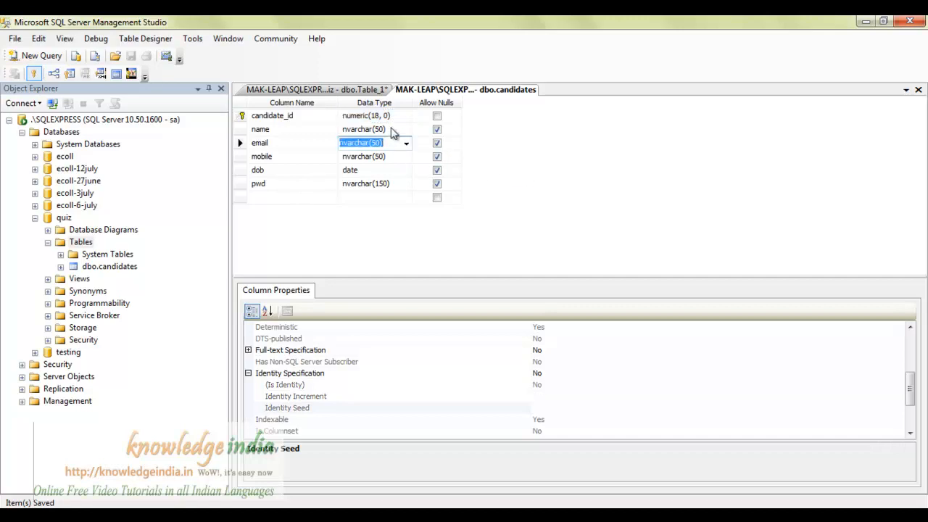
{"action": "left_click", "coordinate": [391, 129]}
{"action": "left_click", "coordinate": [407, 130]}
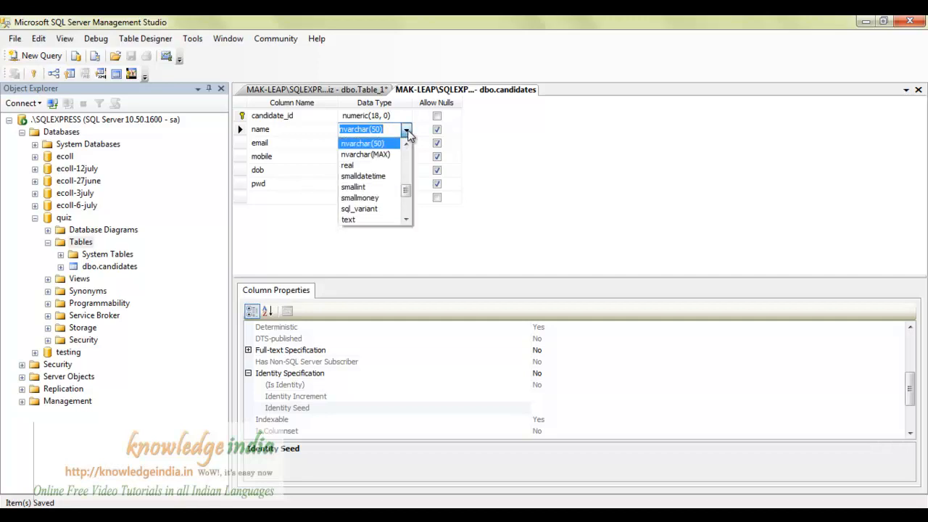
{"action": "left_click", "coordinate": [407, 144]}
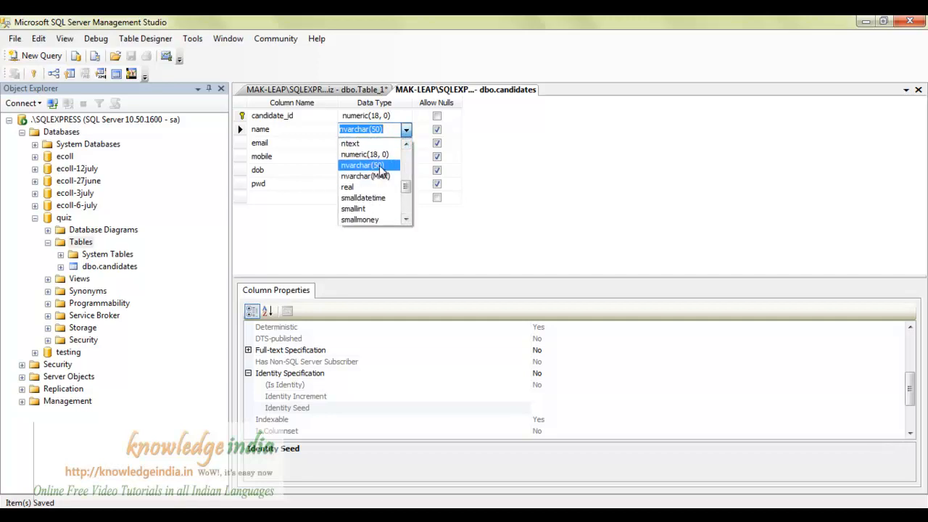
{"action": "left_click_drag", "start_coordinate": [406, 191], "coordinate": [403, 208]}
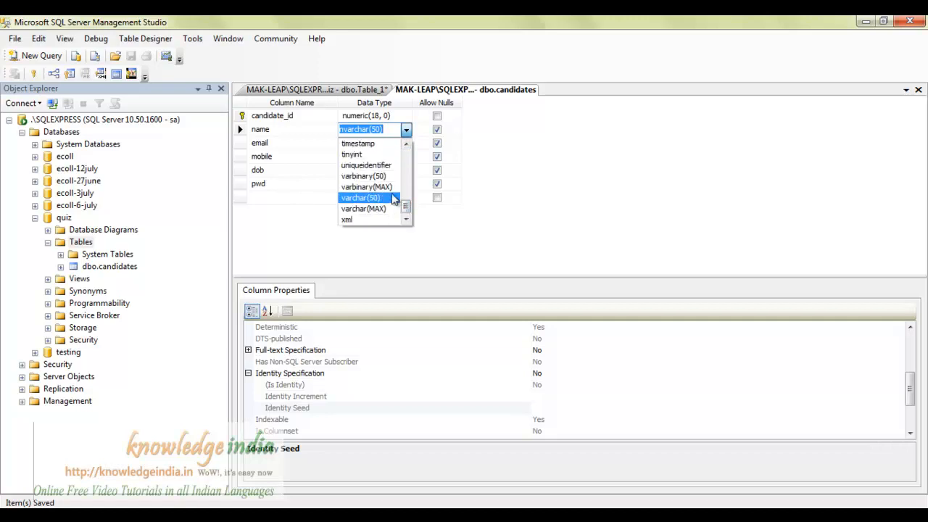
{"action": "left_click", "coordinate": [568, 153]}
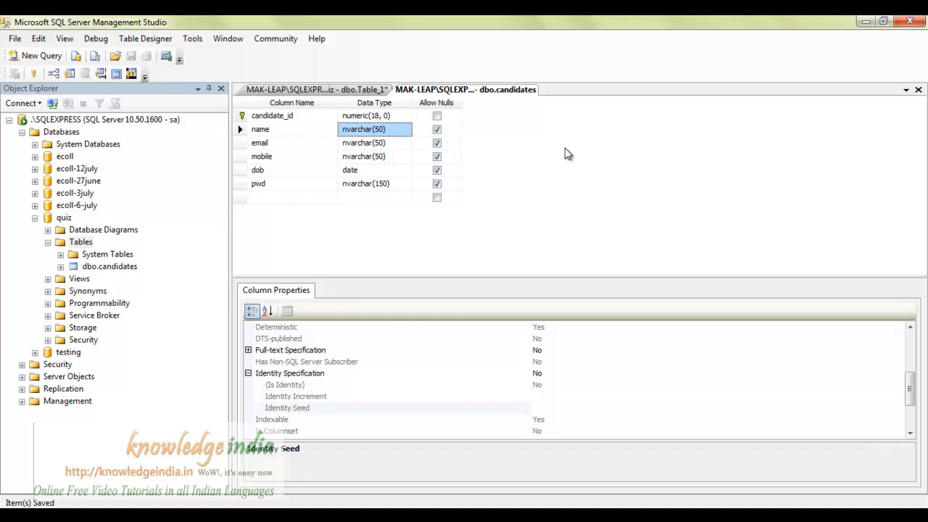
Edit the mobile column's length in its nvarchar(50) data type.
{"action": "key", "text": "Down"}
{"action": "key", "text": "Down"}
{"action": "key", "text": "Down"}
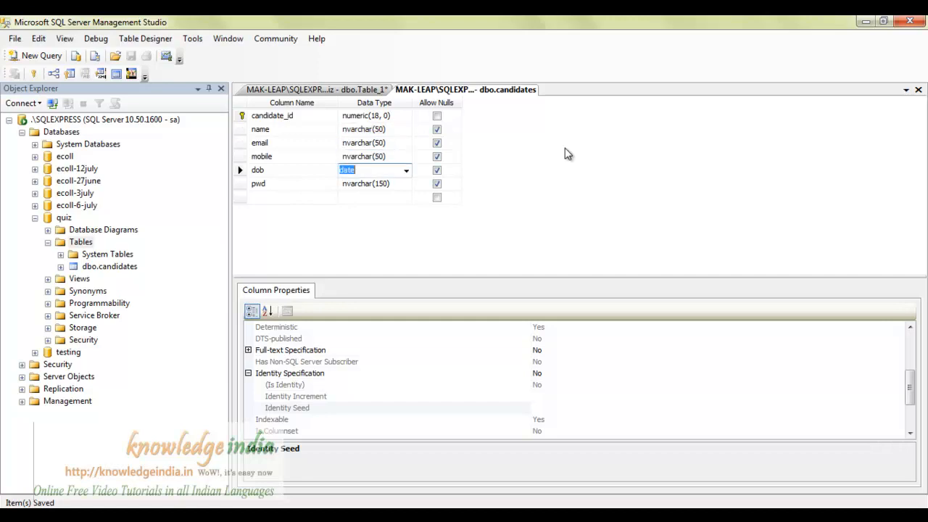
{"action": "key", "text": "Up"}
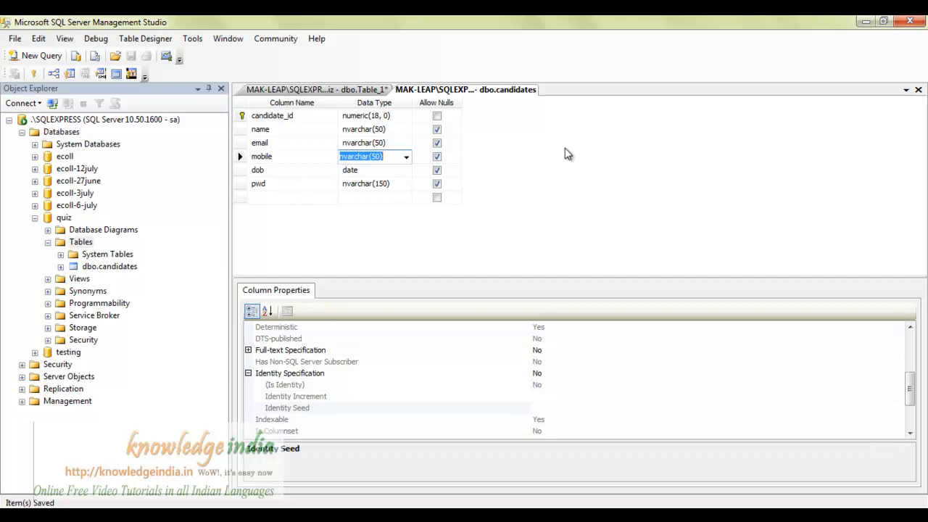
{"action": "type", "text": "nvarcha"}
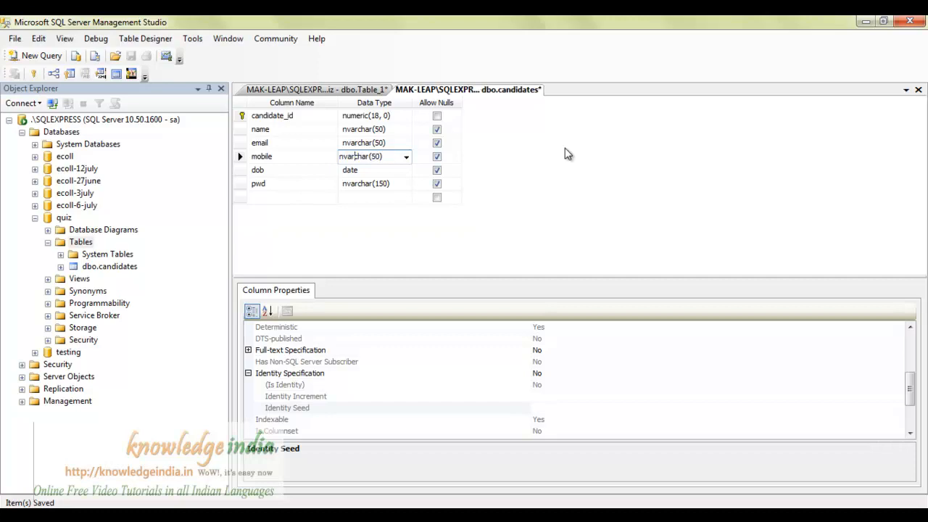
{"action": "key", "text": "BackSpace"}
{"action": "type", "text": "1"}
{"action": "key", "text": "Down"}
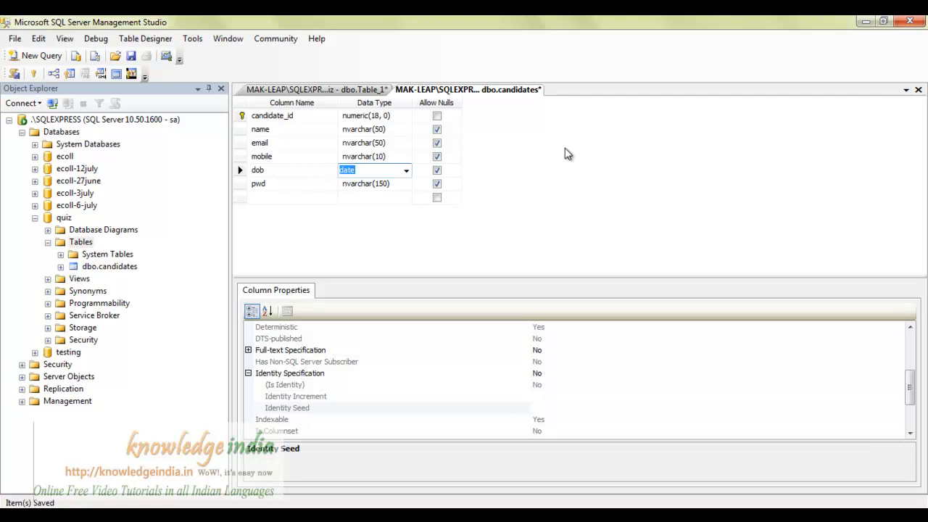
Correct mobile's type to nvarchar(11) and save the dbo.candidates table.
{"action": "key", "text": "Up"}
{"action": "key", "text": "End"}
{"action": "key", "text": "Left"}
{"action": "key", "text": "BackSpace"}
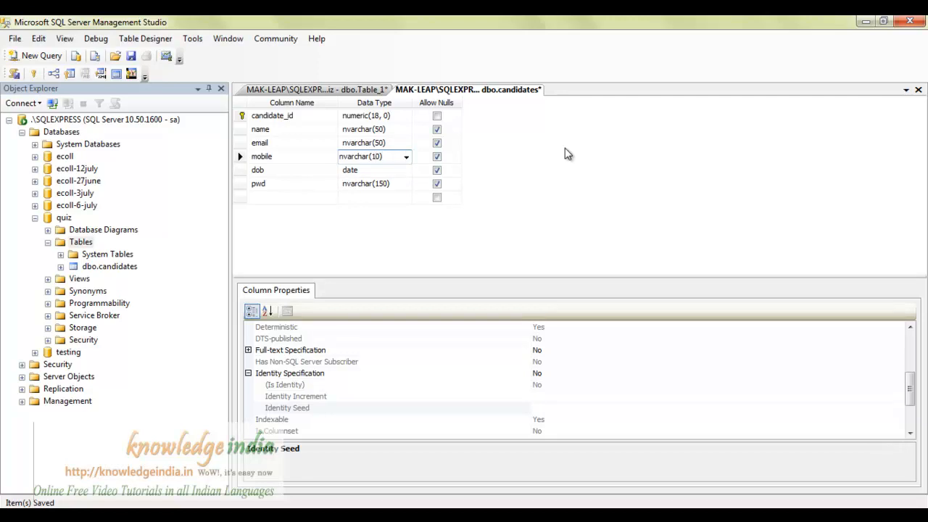
{"action": "type", "text": "1"}
{"action": "key", "text": "ctrl+s"}
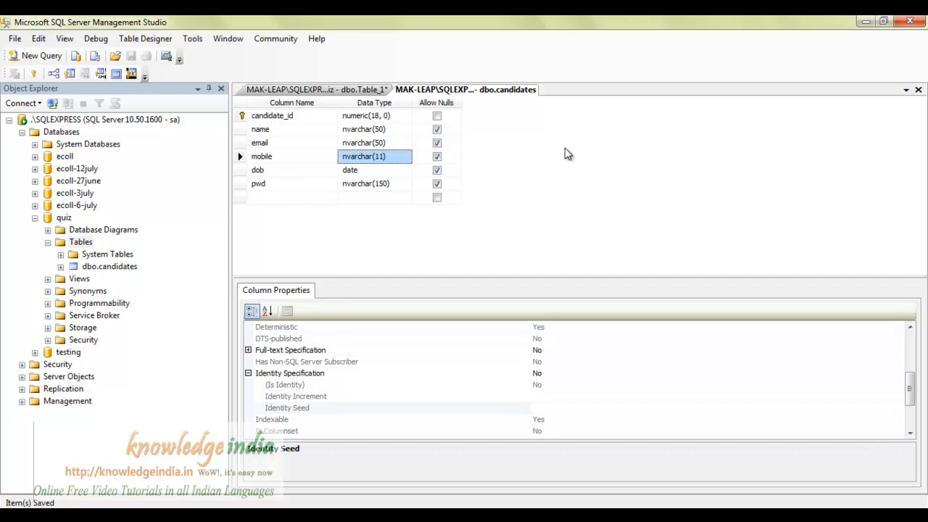
{"action": "key", "text": "alt+Tab"}
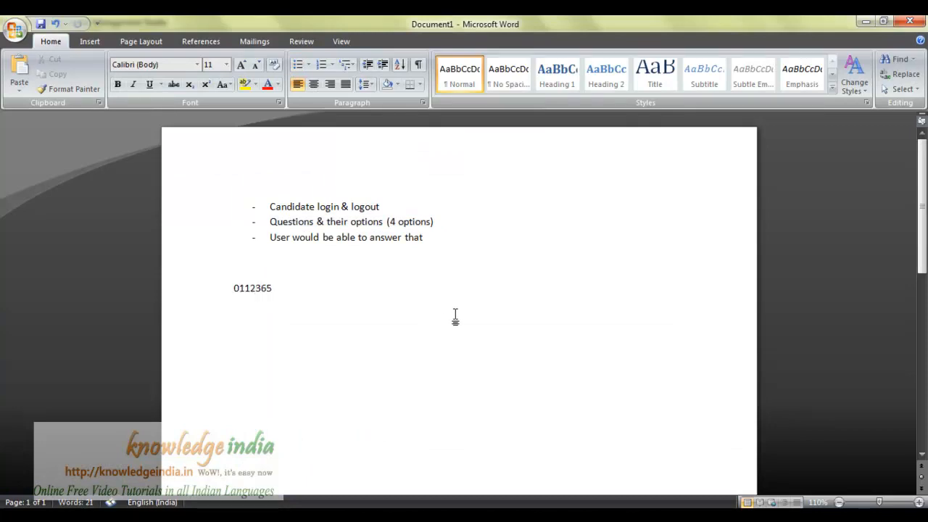
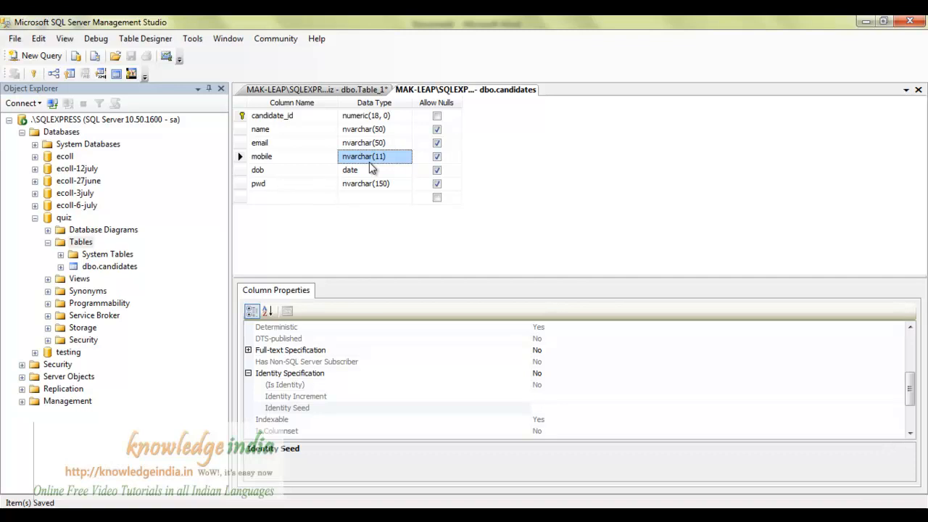
Leave dbo.candidates' mobile cell and return to the unsaved new table holding q_id numeric(18, 0).
{"action": "left_click", "coordinate": [314, 159]}
{"action": "left_click", "coordinate": [527, 160]}
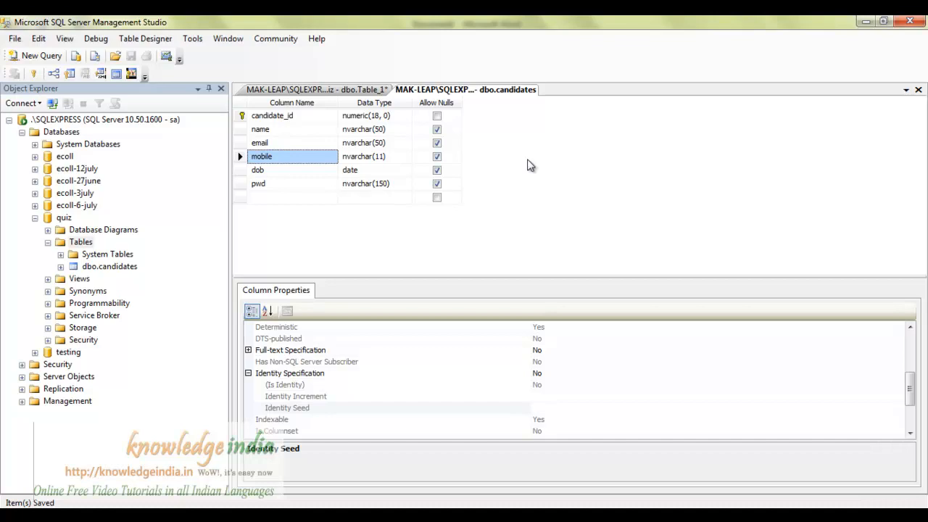
{"action": "left_click", "coordinate": [291, 91]}
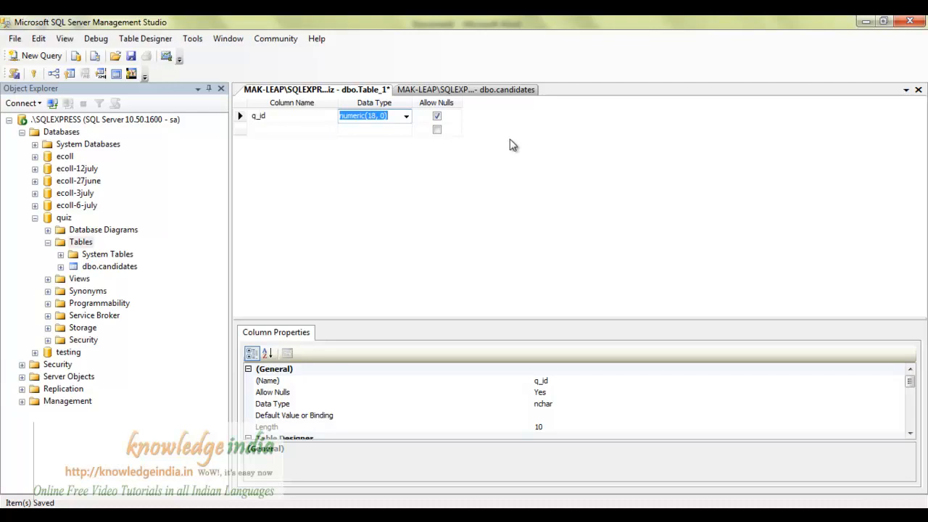
Add a q_details column of type nvarchar(MAX) below q_id.
{"action": "left_click", "coordinate": [299, 130]}
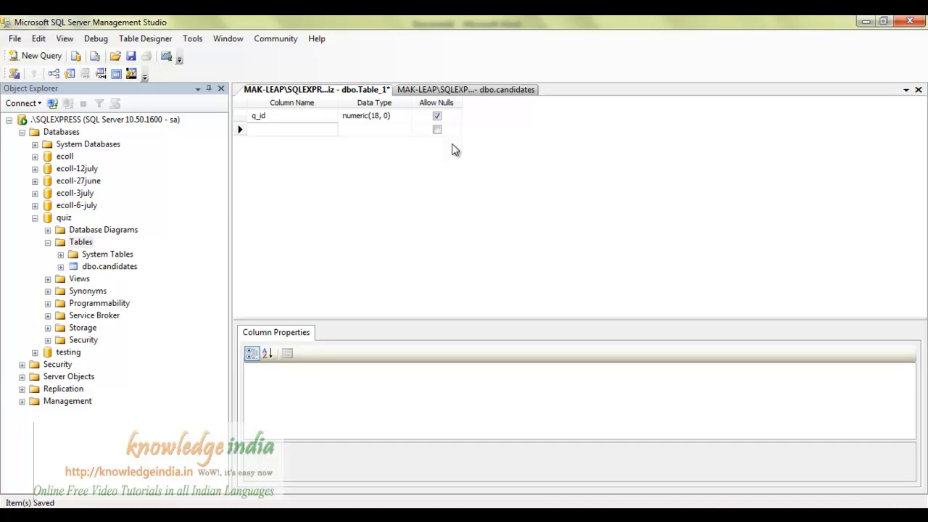
{"action": "type", "text": "q_details"}
{"action": "key", "text": "Tab"}
{"action": "type", "text": "nv"}
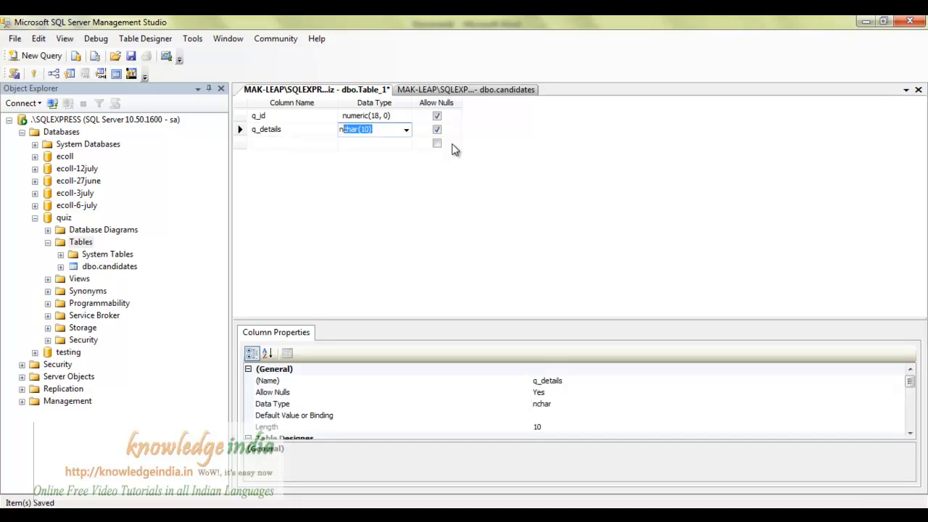
{"action": "key", "text": "Tab"}
{"action": "key", "text": "shift+Tab"}
{"action": "key", "text": "Left"}
{"action": "key", "text": "Left"}
{"action": "type", "text": "1"}
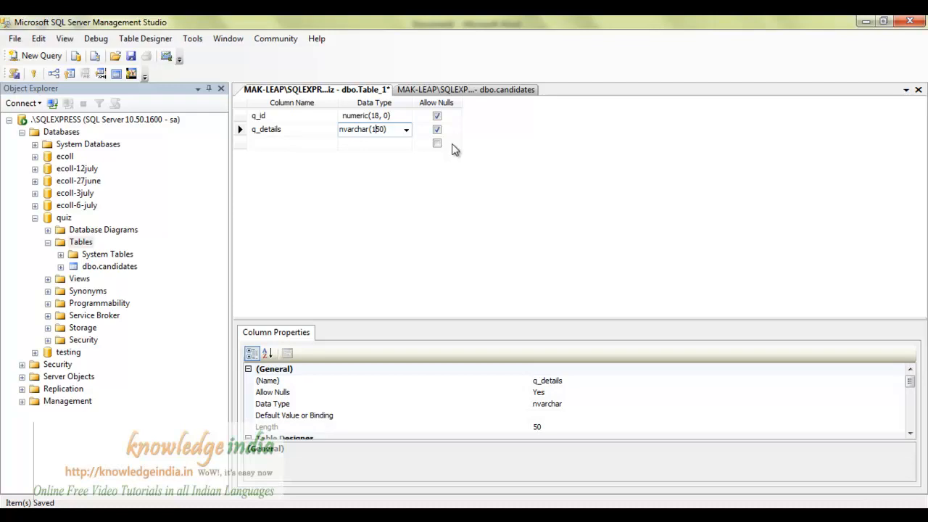
{"action": "key", "text": "BackSpace"}
{"action": "key", "text": "BackSpace"}
{"action": "key", "text": "BackSpace"}
{"action": "type", "text": "MAX"}
{"action": "key", "text": "Down"}
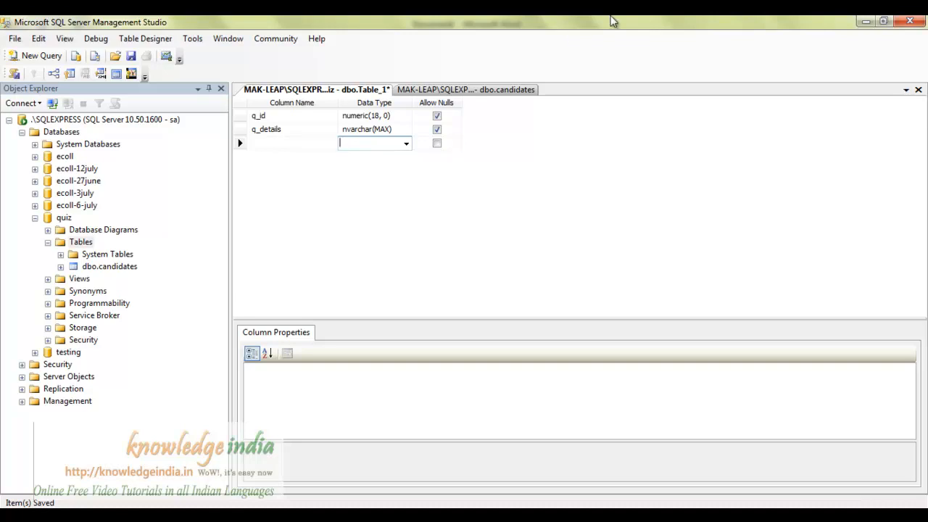
Add an added_on column, changing its type from numeric to smalldatetime.
{"action": "left_click", "coordinate": [279, 145]}
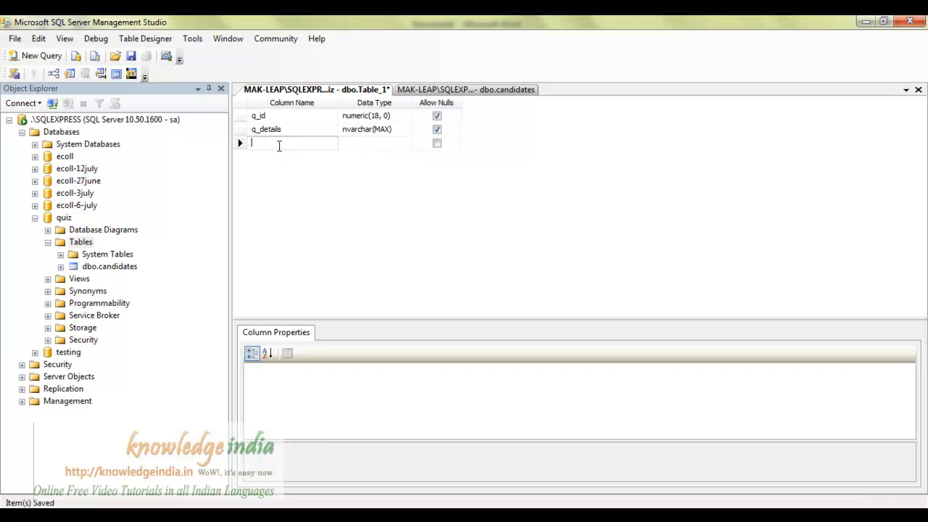
{"action": "type", "text": "added_on"}
{"action": "key", "text": "Tab"}
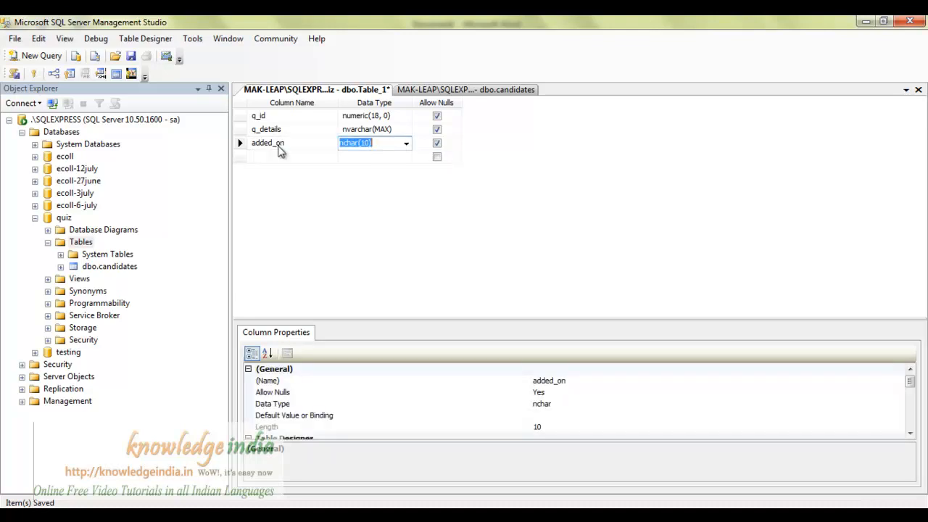
{"action": "type", "text": "numeri"}
{"action": "key", "text": "Return"}
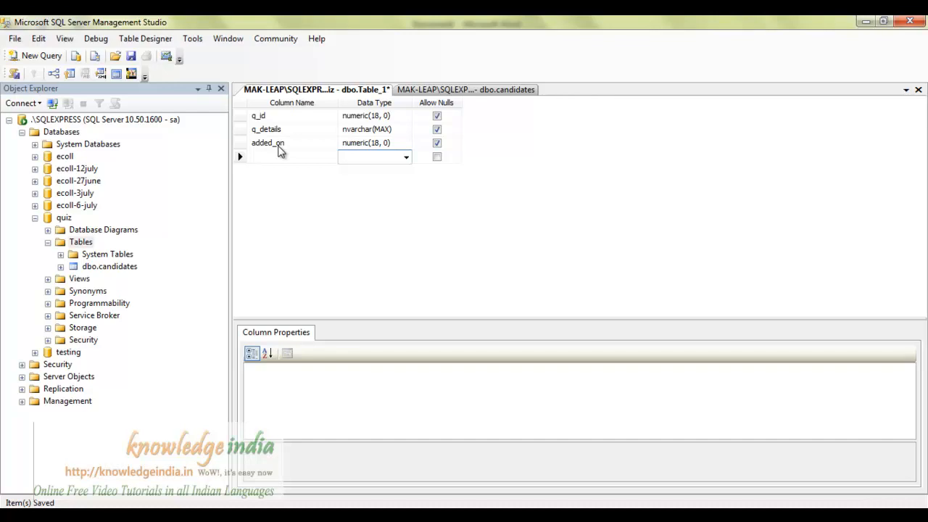
{"action": "left_click", "coordinate": [370, 145]}
{"action": "type", "text": "smalldatetime"}
{"action": "key", "text": "Return"}
Add an added_by column typed numeric(2, 0).
{"action": "type", "text": "added"}
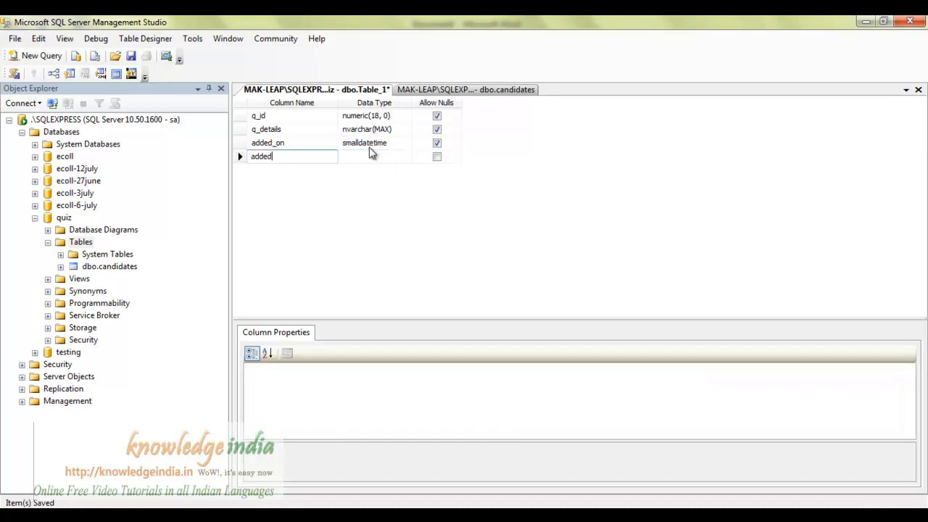
{"action": "type", "text": "_by"}
{"action": "key", "text": "Tab"}
{"action": "type", "text": "numeric(18, 0"}
{"action": "key", "text": "Return"}
{"action": "left_click", "coordinate": [370, 154]}
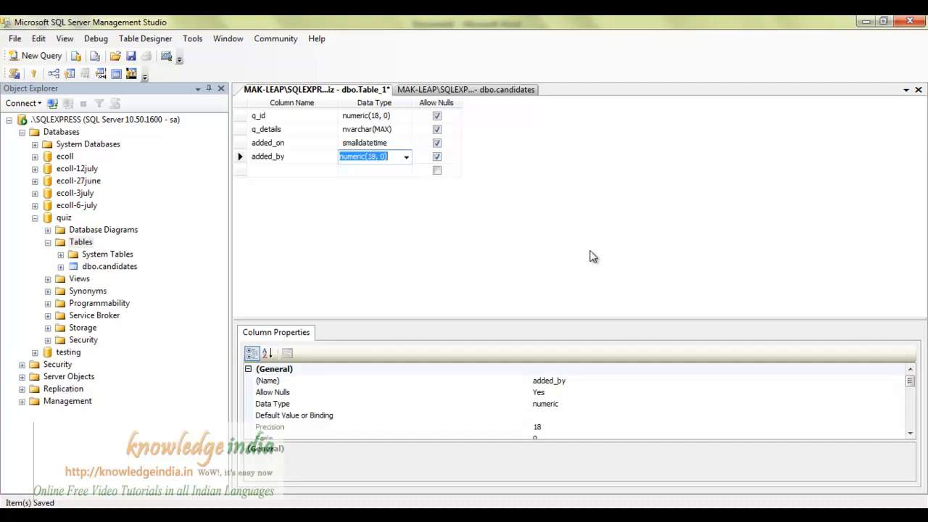
{"action": "key", "text": "Right"}
{"action": "key", "text": "Left"}
{"action": "key", "text": "Left"}
{"action": "key", "text": "Left"}
{"action": "key", "text": "Left"}
{"action": "key", "text": "BackSpace"}
{"action": "key", "text": "BackSpace"}
{"action": "type", "text": "2"}
{"action": "key", "text": "Return"}
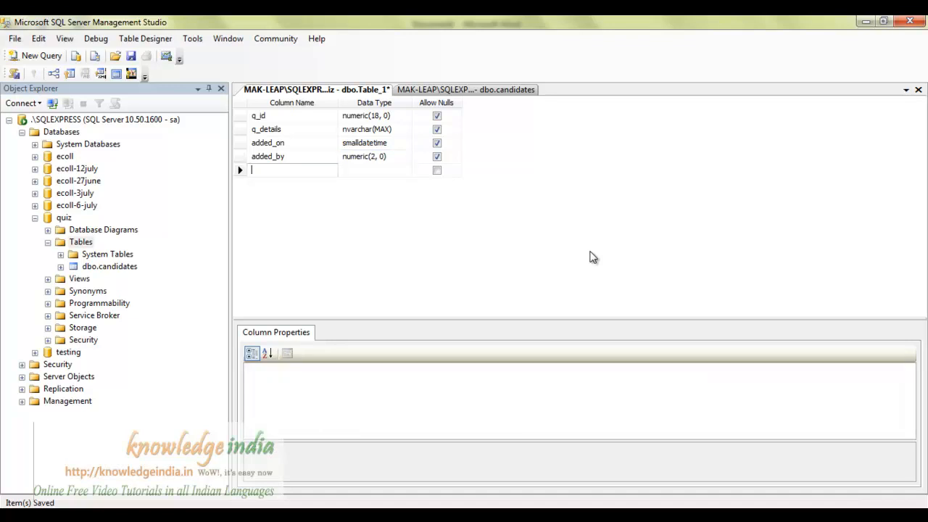
Set q_id as the table's primary key.
{"action": "left_click", "coordinate": [239, 116]}
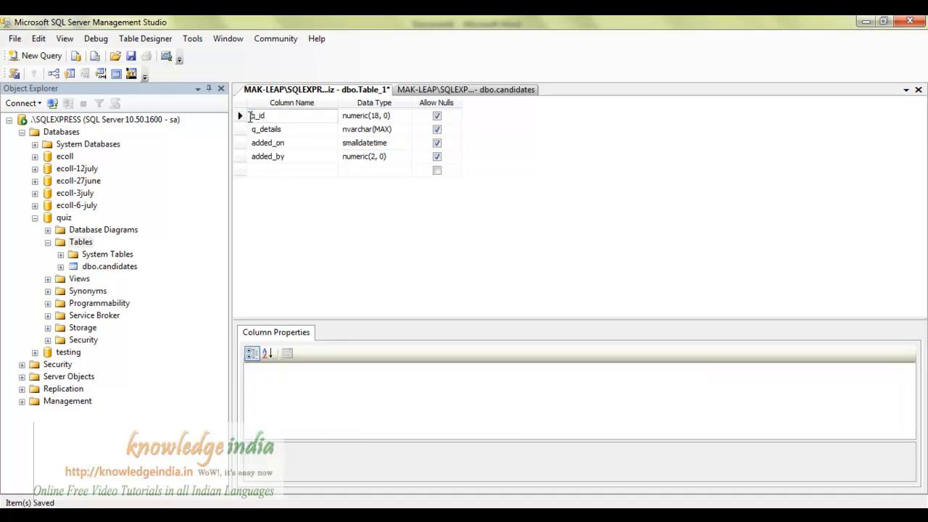
{"action": "left_click", "coordinate": [70, 73]}
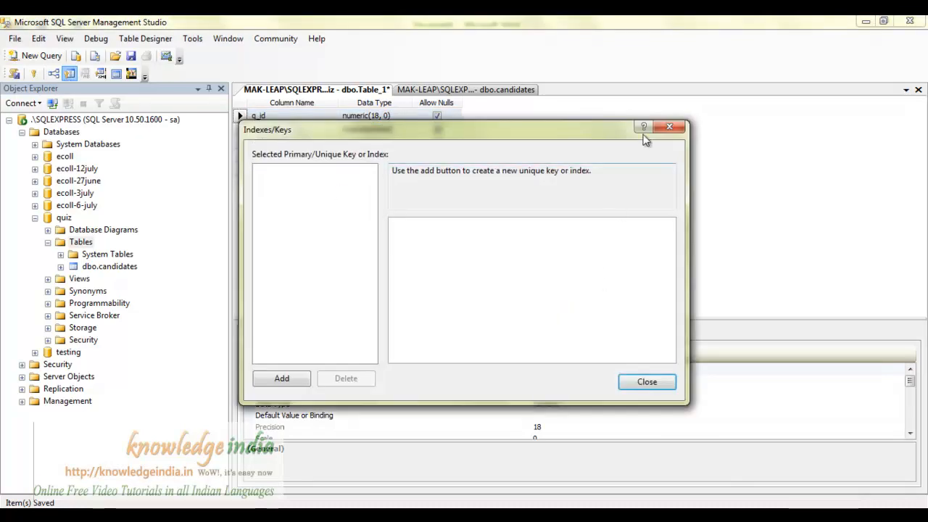
{"action": "left_click", "coordinate": [667, 128]}
{"action": "left_click", "coordinate": [34, 74]}
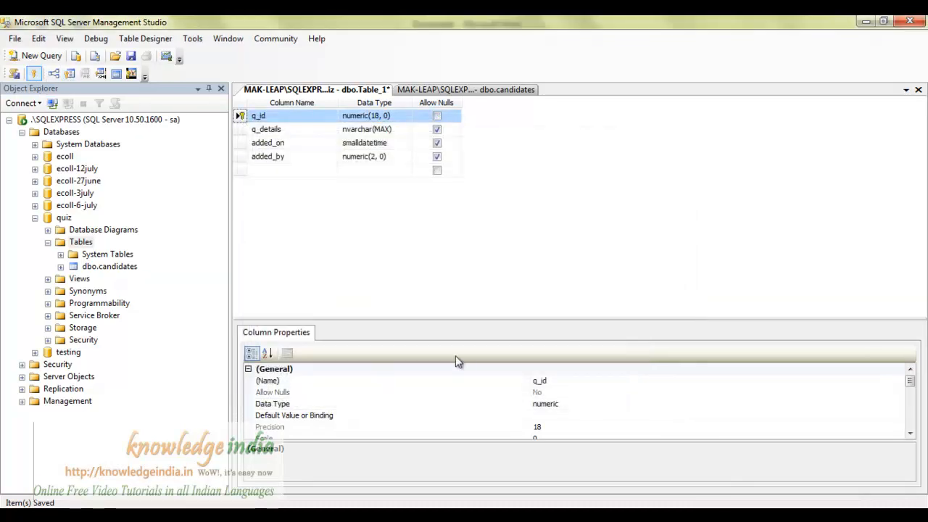
Make q_id an identity column with seed 1, then save to get the name prompt.
{"action": "left_click_drag", "start_coordinate": [911, 392], "coordinate": [909, 414]}
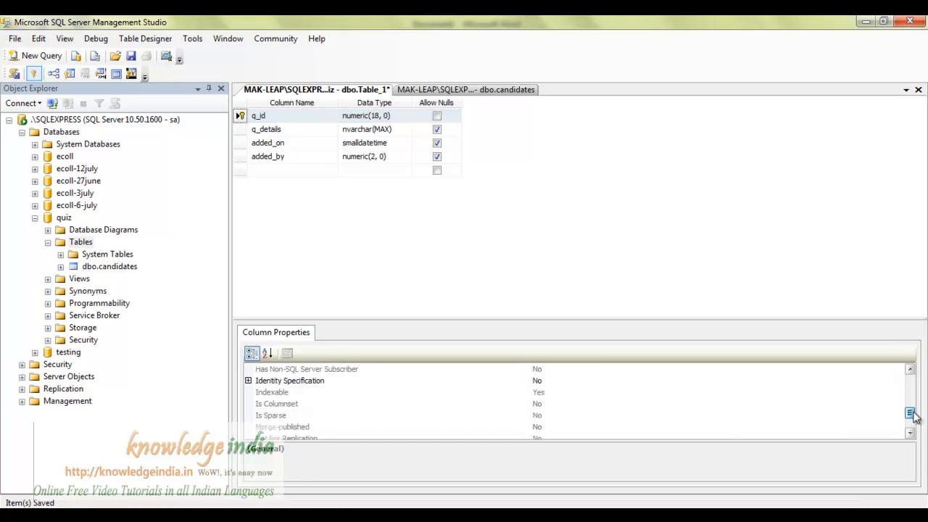
{"action": "left_click", "coordinate": [248, 380]}
{"action": "double_click", "coordinate": [542, 392]}
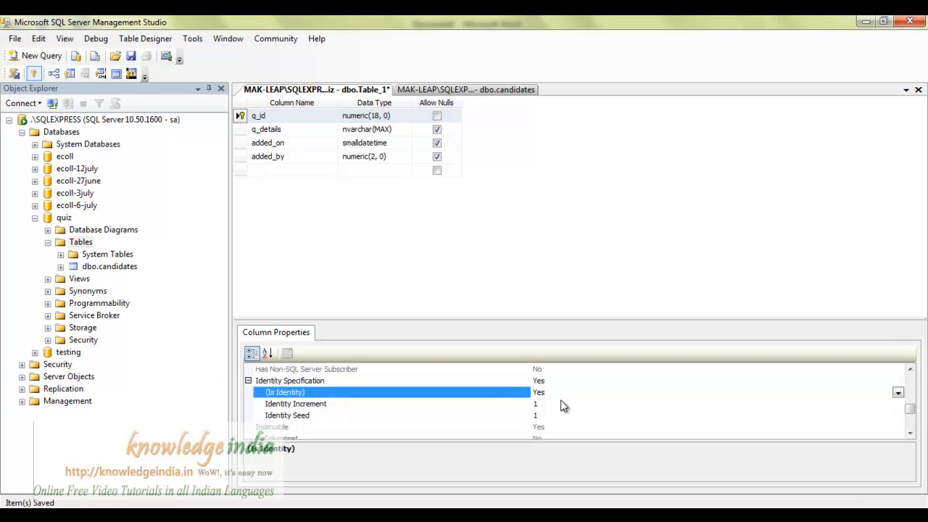
{"action": "left_click", "coordinate": [543, 415]}
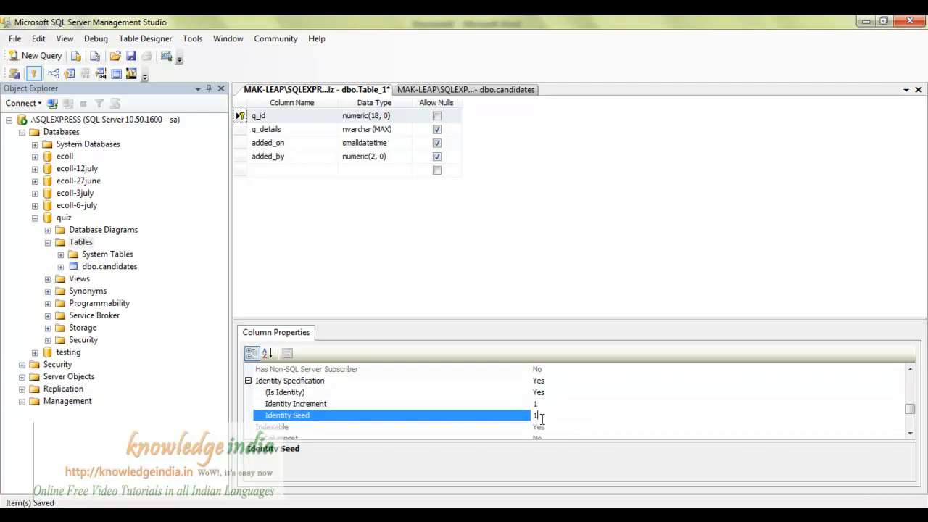
{"action": "type", "text": "00"}
{"action": "key", "text": "BackSpace"}
{"action": "key", "text": "BackSpace"}
{"action": "key", "text": "ctrl+s"}
Save the table as questions, leaving added_by's data type unchanged.
{"action": "type", "text": "questions"}
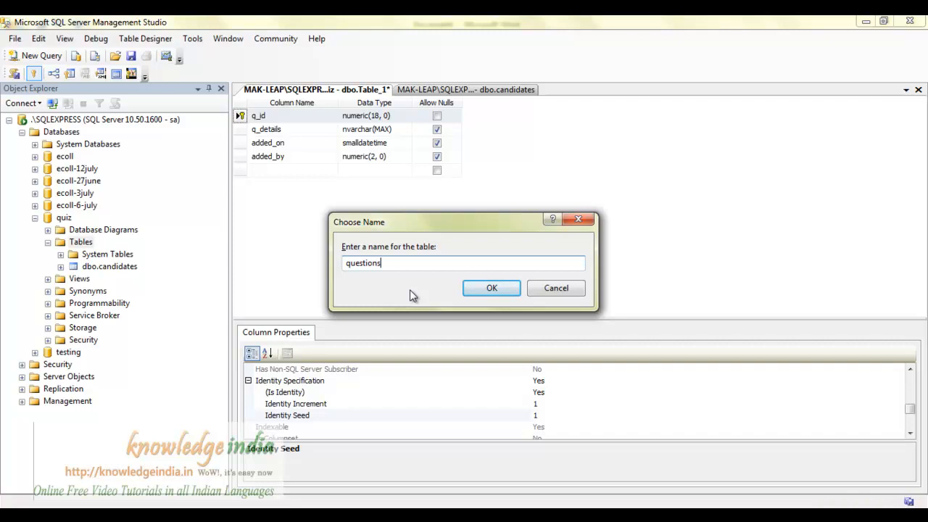
{"action": "left_click", "coordinate": [480, 288]}
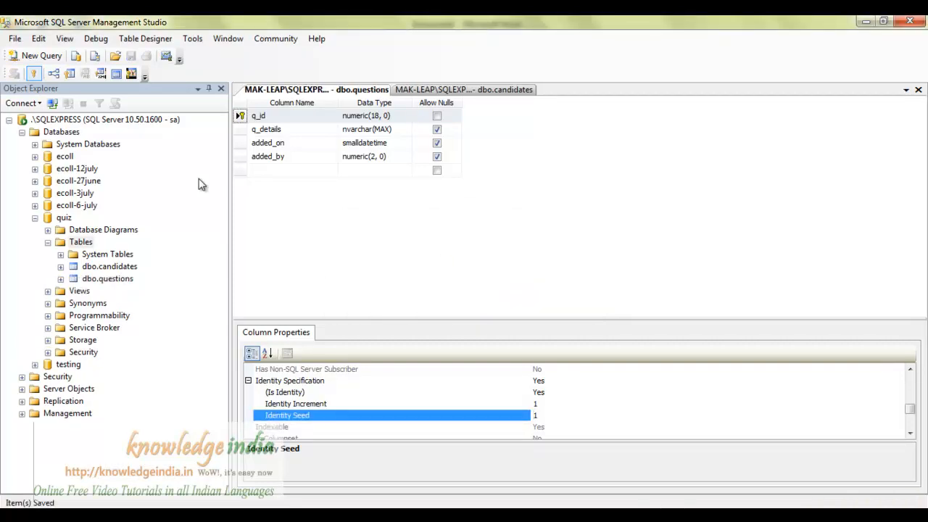
{"action": "left_click", "coordinate": [391, 161]}
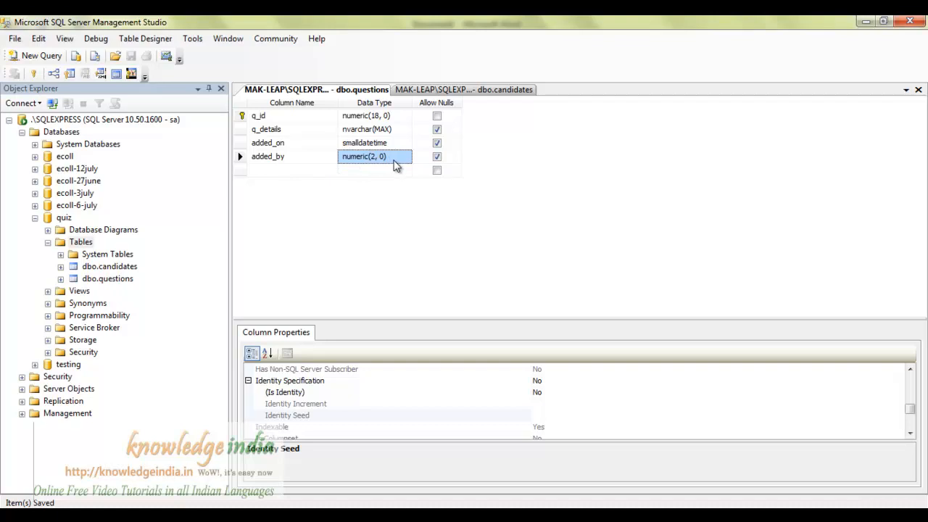
{"action": "left_click", "coordinate": [394, 161]}
{"action": "left_click", "coordinate": [411, 217]}
Start a new table in quiz with an admin_id numeric(2, 0) column.
{"action": "right_click", "coordinate": [90, 245]}
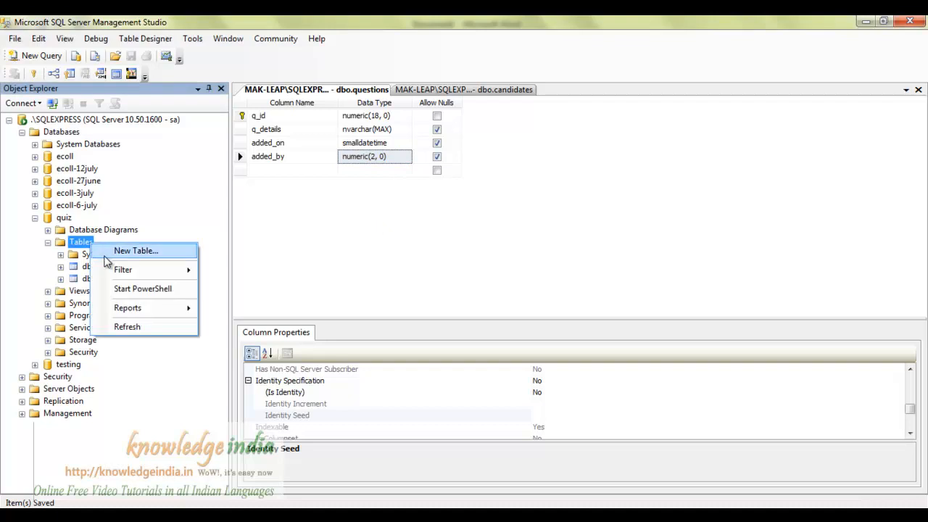
{"action": "left_click", "coordinate": [109, 251]}
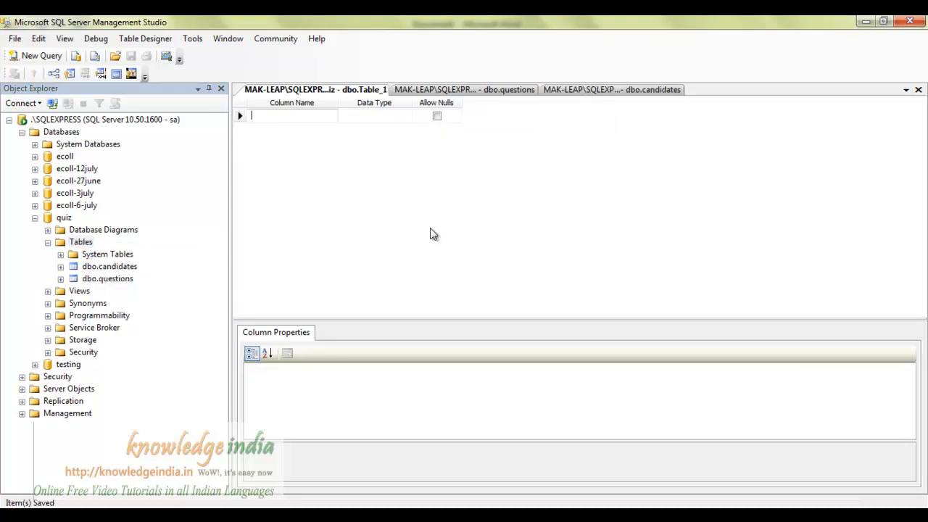
{"action": "type", "text": "admin"}
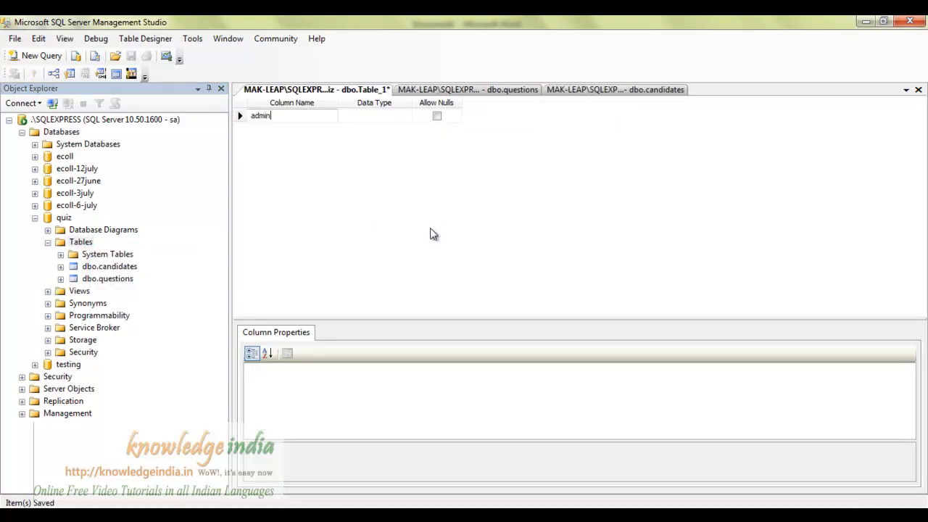
{"action": "type", "text": "_id"}
{"action": "key", "text": "Tab"}
{"action": "type", "text": "numer"}
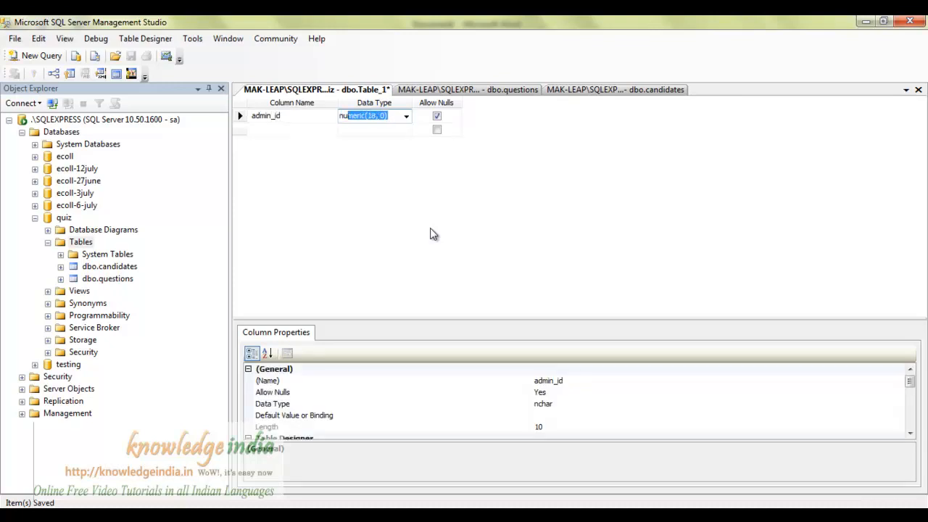
{"action": "type", "text": "i"}
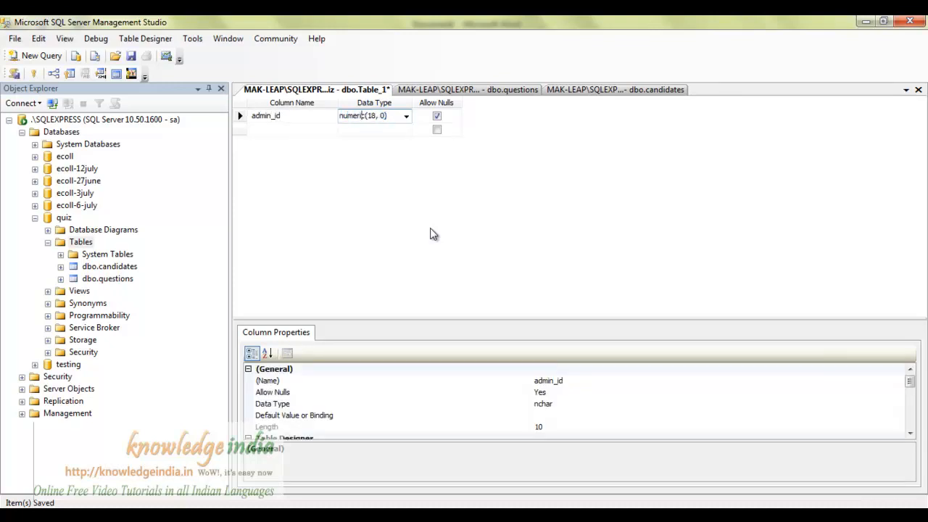
{"action": "key", "text": "Delete"}
{"action": "key", "text": "Delete"}
{"action": "type", "text": "2"}
{"action": "key", "text": "Down"}
Add a name column of type nvarchar(50).
{"action": "key", "text": "Left"}
{"action": "type", "text": "name"}
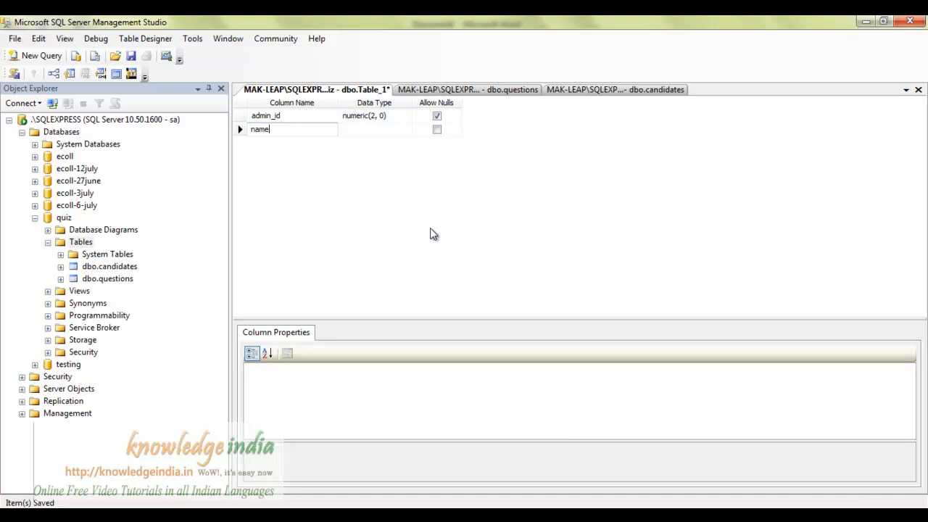
{"action": "key", "text": "Tab"}
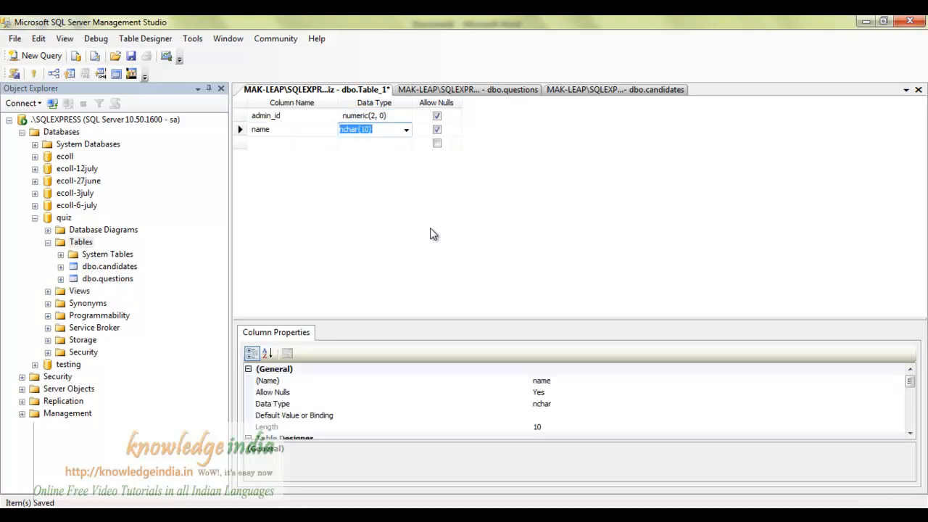
{"action": "type", "text": "nvar"}
{"action": "key", "text": "Down"}
Add a pwd column with its length edited to nvarchar(150).
{"action": "key", "text": "Left"}
{"action": "type", "text": "pwd"}
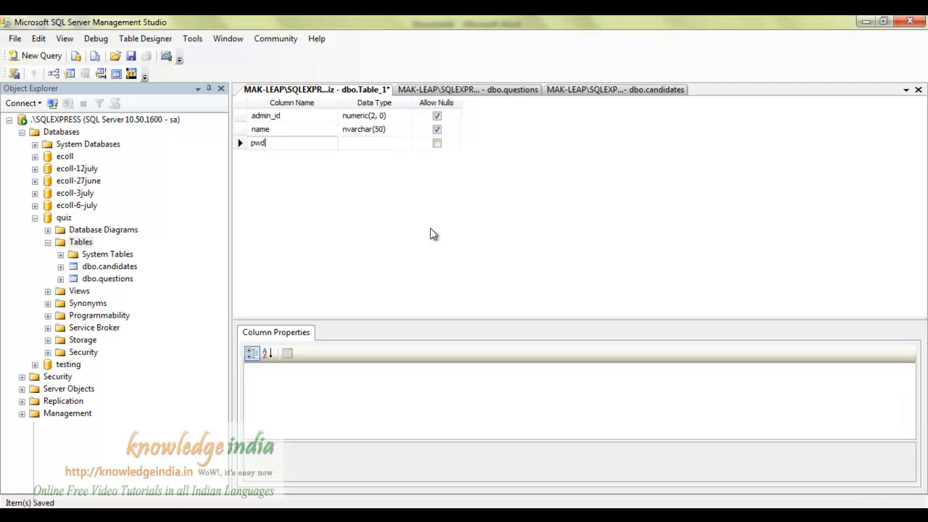
{"action": "key", "text": "Tab"}
{"action": "type", "text": "nv"}
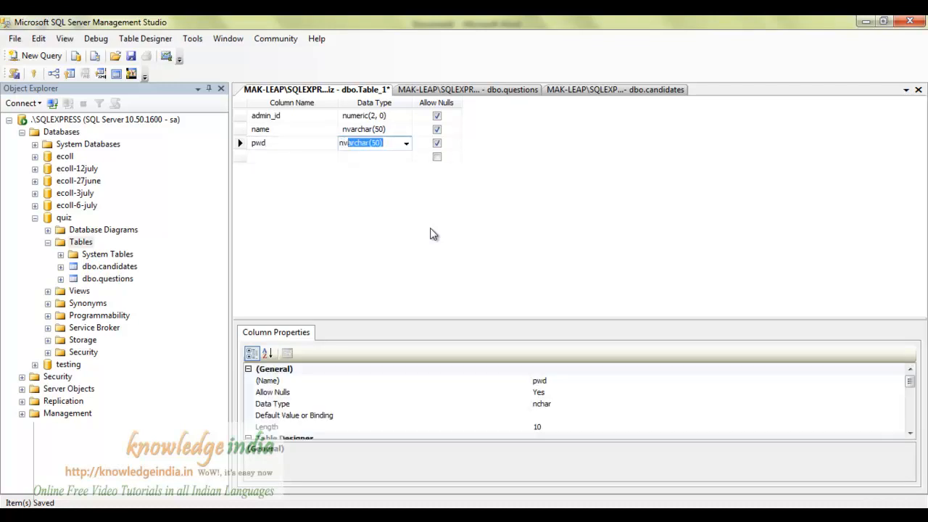
{"action": "key", "text": "Tab"}
{"action": "key", "text": "Left"}
{"action": "key", "text": "End"}
{"action": "key", "text": "Left"}
{"action": "key", "text": "Left"}
{"action": "type", "text": "1"}
{"action": "key", "text": "Return"}
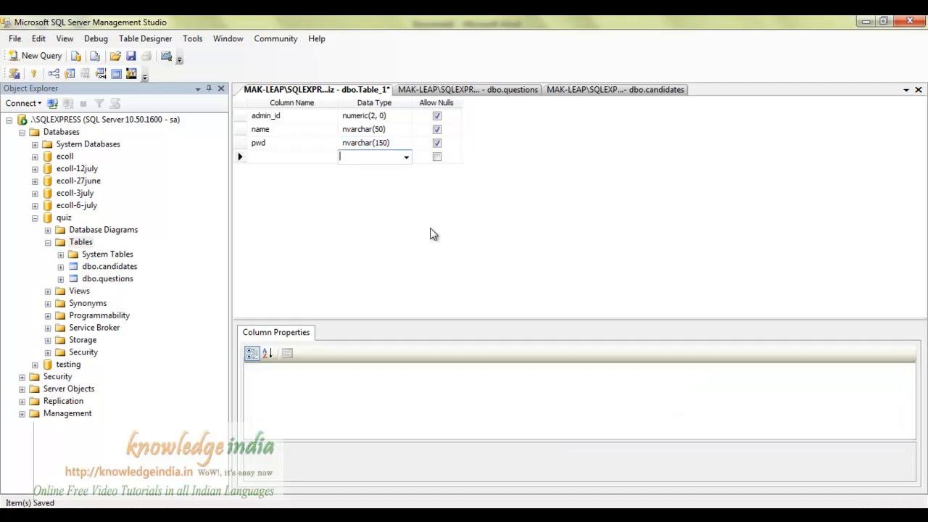
Make admin_id the primary key and set its Is Identity to Yes.
{"action": "left_click", "coordinate": [246, 116]}
{"action": "left_click", "coordinate": [34, 75]}
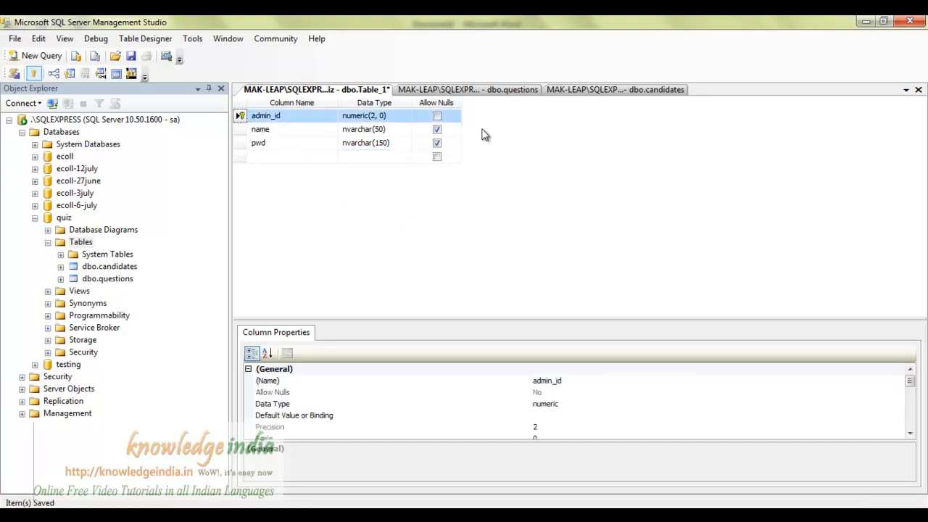
{"action": "left_click_drag", "start_coordinate": [910, 382], "coordinate": [910, 408]}
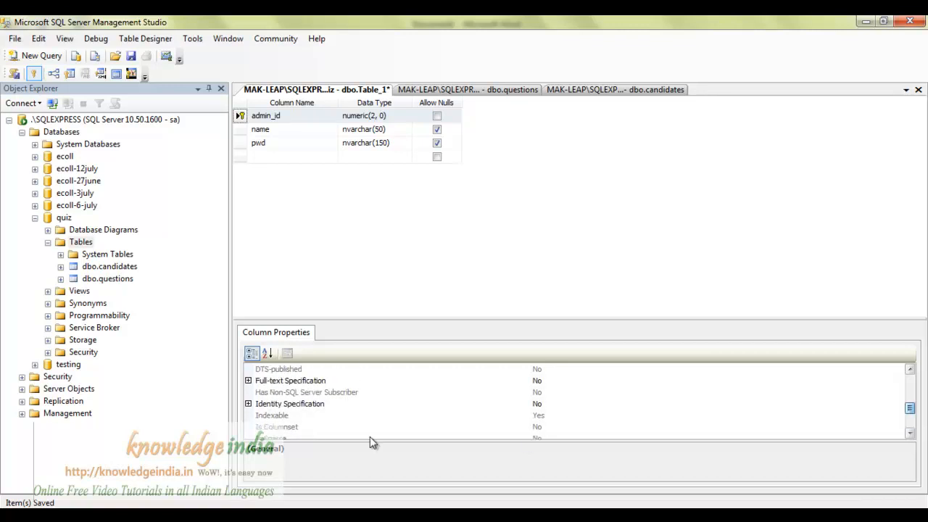
{"action": "left_click", "coordinate": [249, 404]}
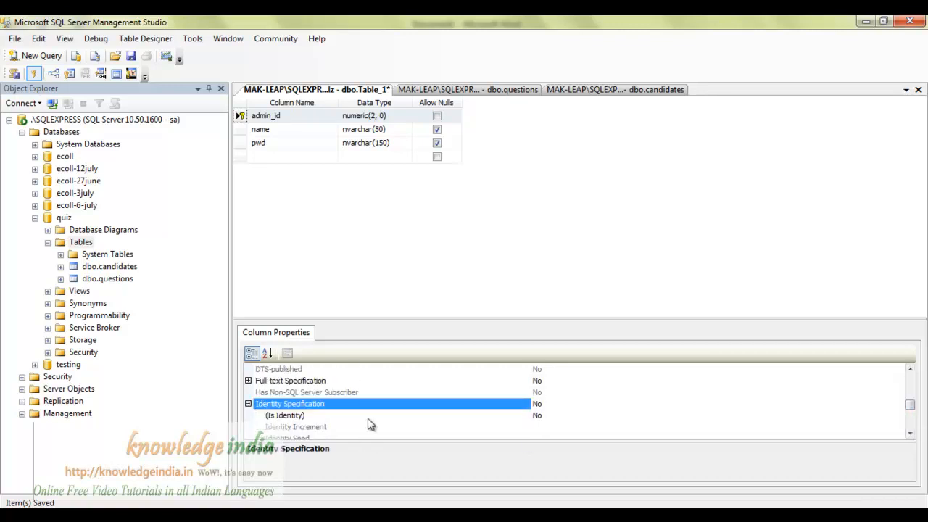
{"action": "double_click", "coordinate": [628, 418]}
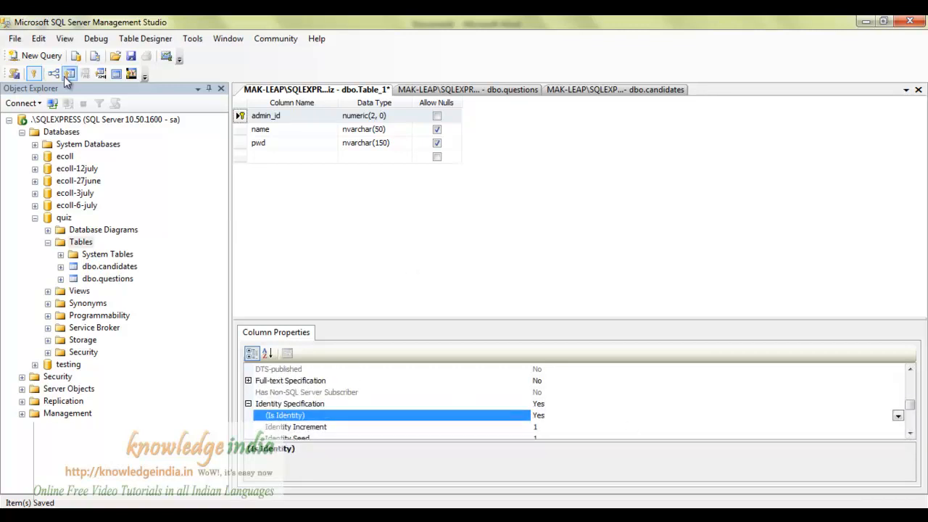
Save the new table under the name admin.
{"action": "key", "text": "ctrl+s"}
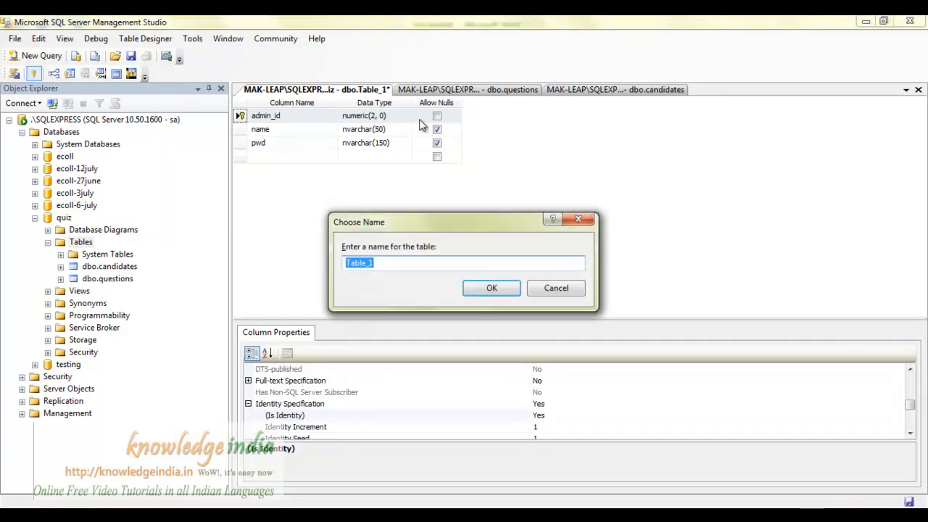
{"action": "type", "text": "admino"}
{"action": "key", "text": "BackSpace"}
{"action": "key", "text": "BackSpace"}
{"action": "key", "text": "BackSpace"}
{"action": "key", "text": "BackSpace"}
{"action": "key", "text": "BackSpace"}
{"action": "key", "text": "BackSpace"}
{"action": "type", "text": "admo"}
{"action": "key", "text": "BackSpace"}
{"action": "type", "text": "in"}
{"action": "left_click", "coordinate": [491, 293]}
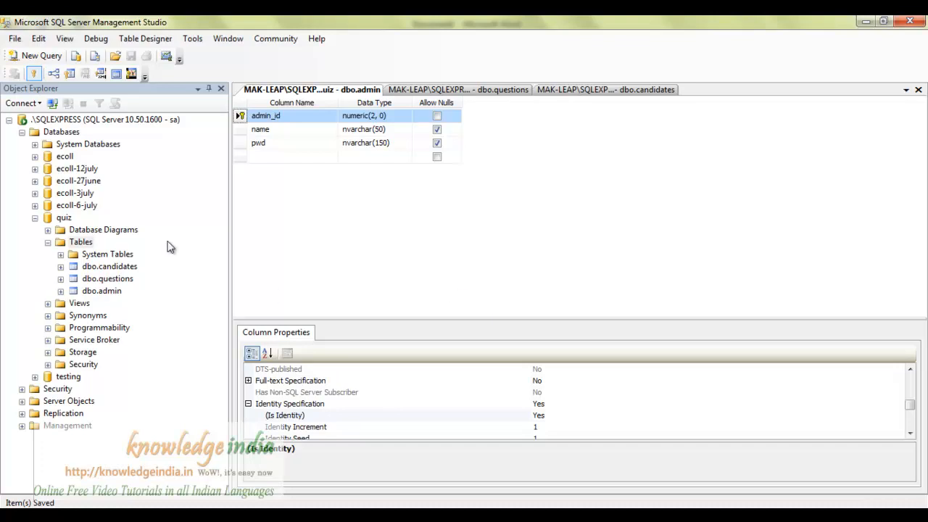
Open an empty new table in quiz, then view the dbo.questions design.
{"action": "right_click", "coordinate": [80, 244]}
{"action": "left_click", "coordinate": [102, 251]}
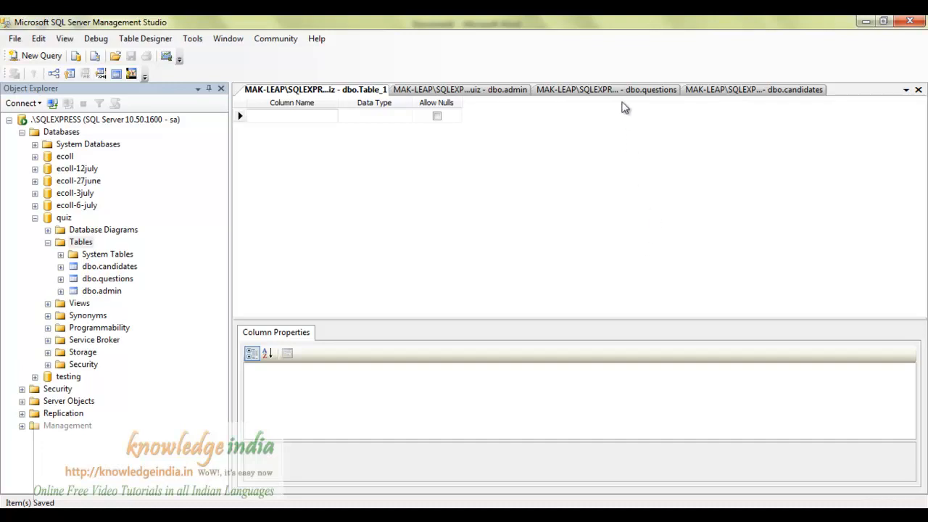
{"action": "left_click", "coordinate": [625, 89]}
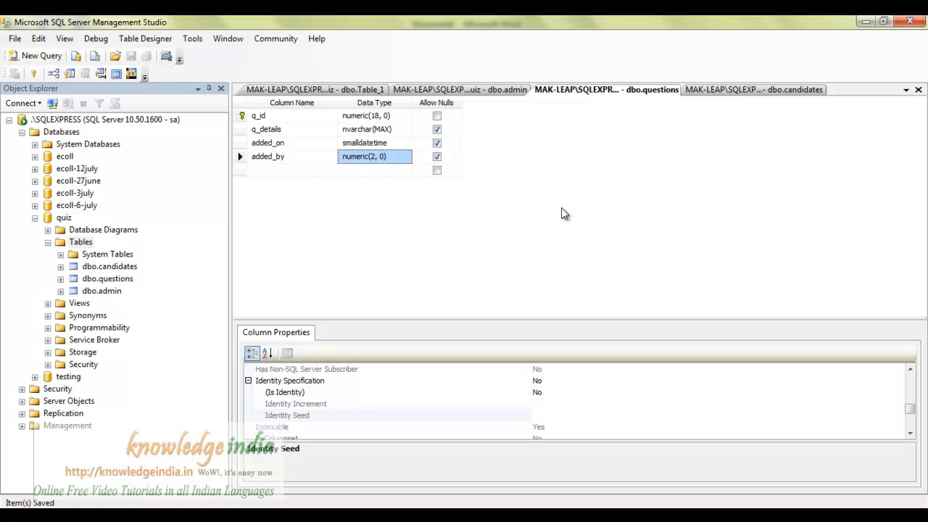
Switch from dbo.questions back to the empty Table_1 design.
{"action": "left_click", "coordinate": [261, 171]}
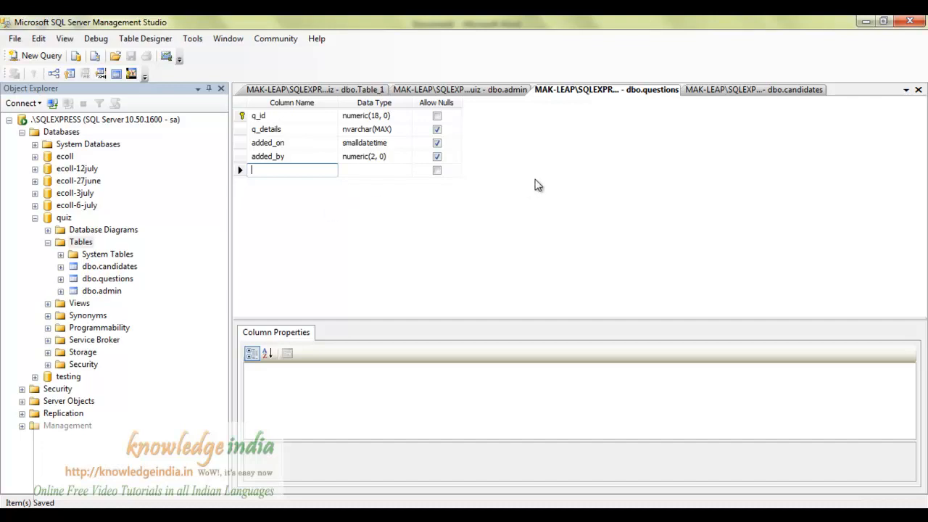
{"action": "left_click", "coordinate": [347, 90]}
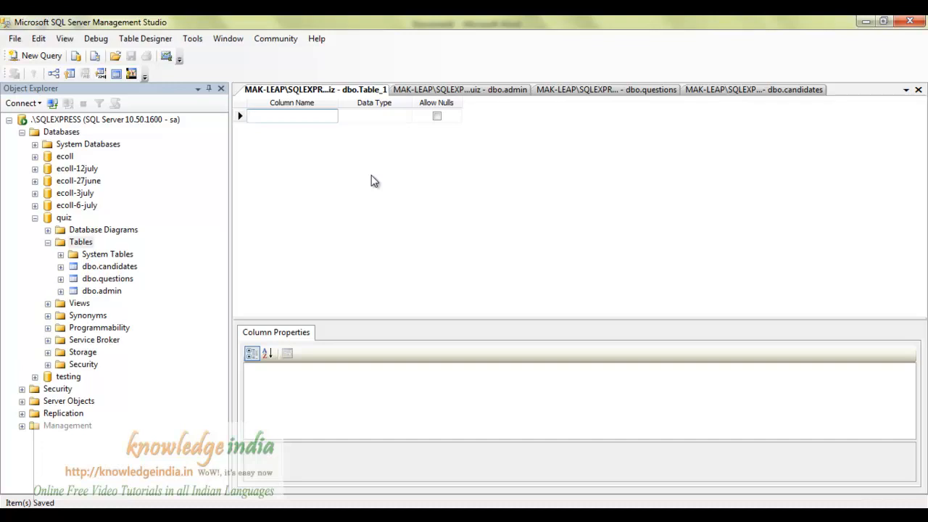
Add an option_id column of type numeric(18, 0).
{"action": "type", "text": "opti"}
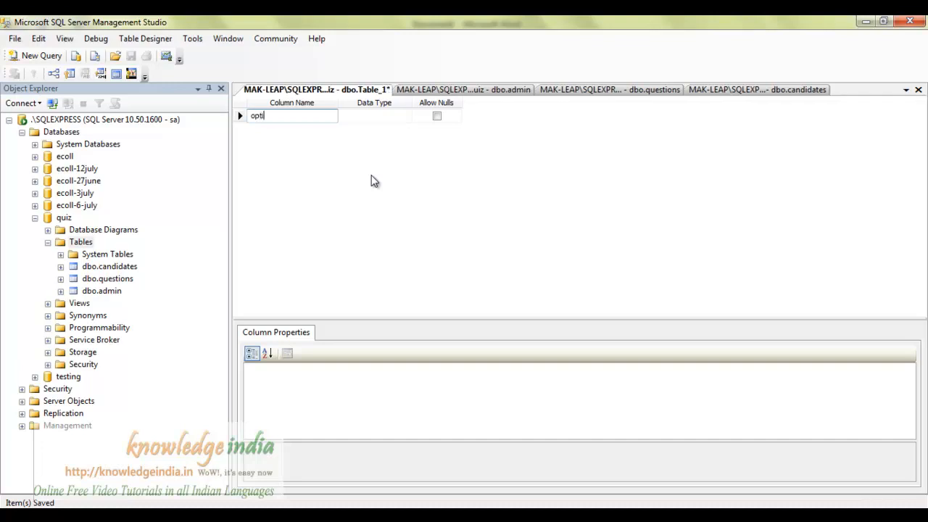
{"action": "type", "text": "on_id"}
{"action": "key", "text": "Tab"}
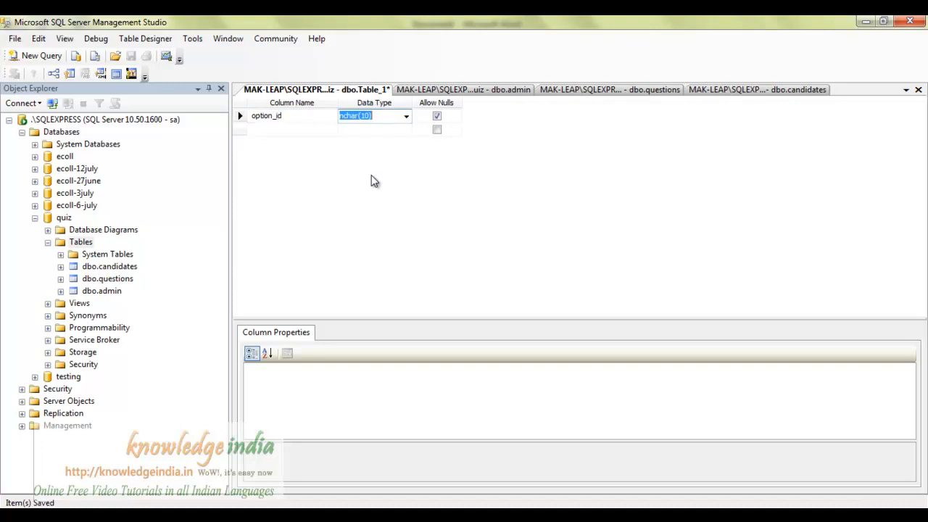
{"action": "type", "text": "numeri"}
{"action": "key", "text": "Down"}
Add a name column with its type edited to nvarchar(150).
{"action": "key", "text": "Left"}
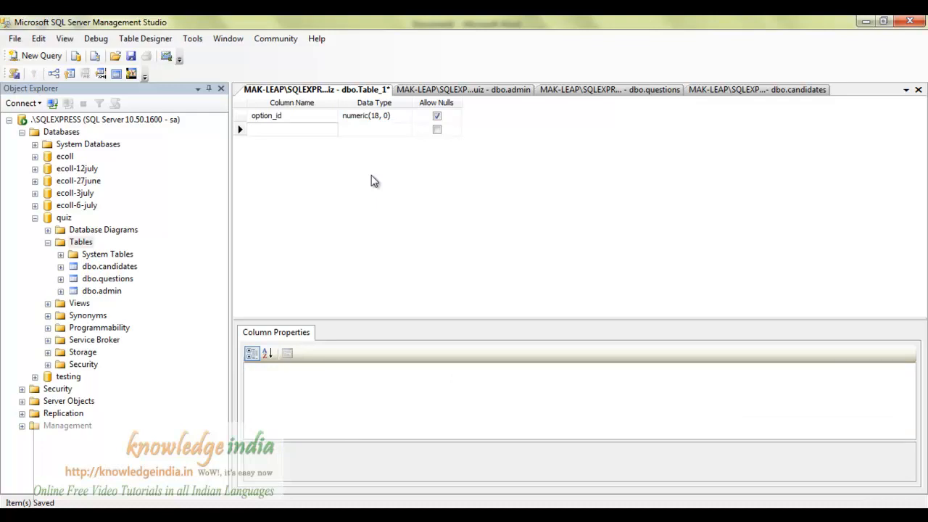
{"action": "type", "text": "name"}
{"action": "key", "text": "Tab"}
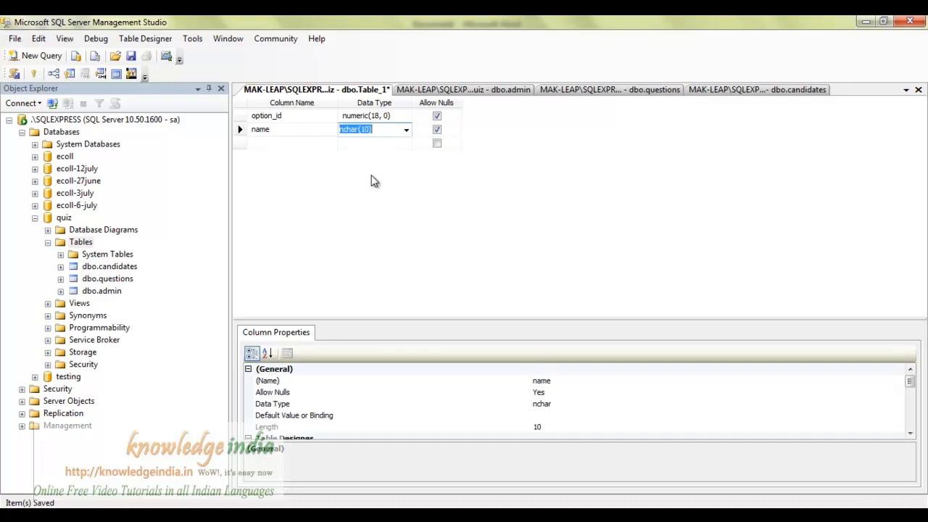
{"action": "type", "text": "nvar"}
{"action": "key", "text": "Left"}
{"action": "key", "text": "Right"}
{"action": "key", "text": "F2"}
{"action": "key", "text": "Left"}
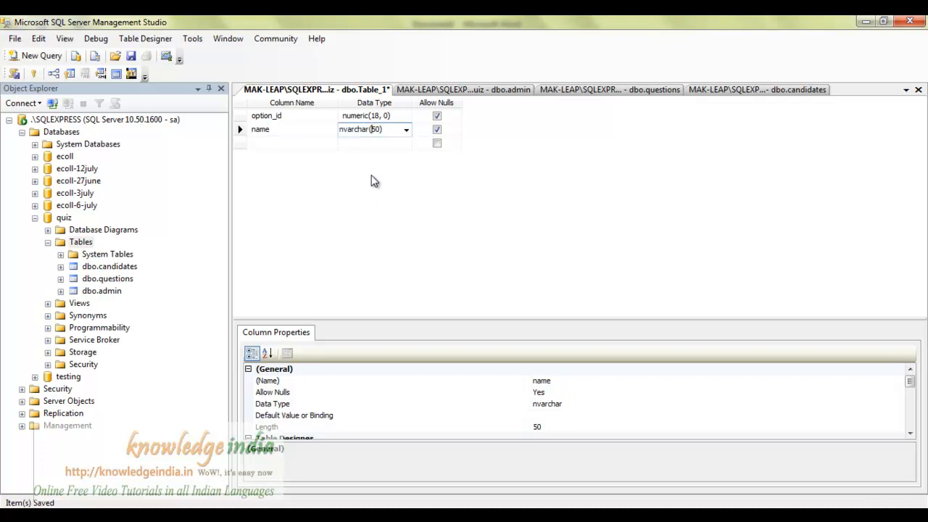
{"action": "type", "text": "1"}
{"action": "key", "text": "Down"}
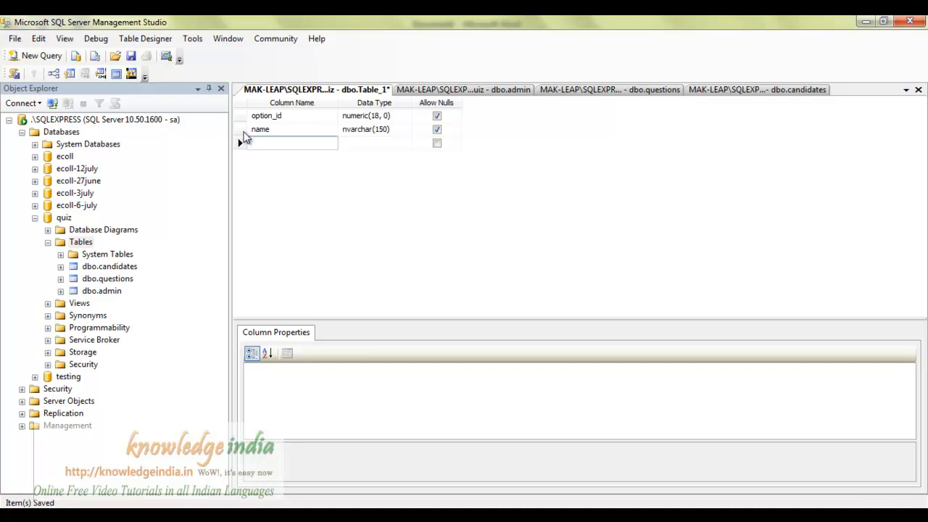
Set option_id's Is Identity to Yes, with seed 1 and increment 1.
{"action": "left_click", "coordinate": [240, 116]}
{"action": "left_click_drag", "start_coordinate": [908, 382], "coordinate": [912, 414]}
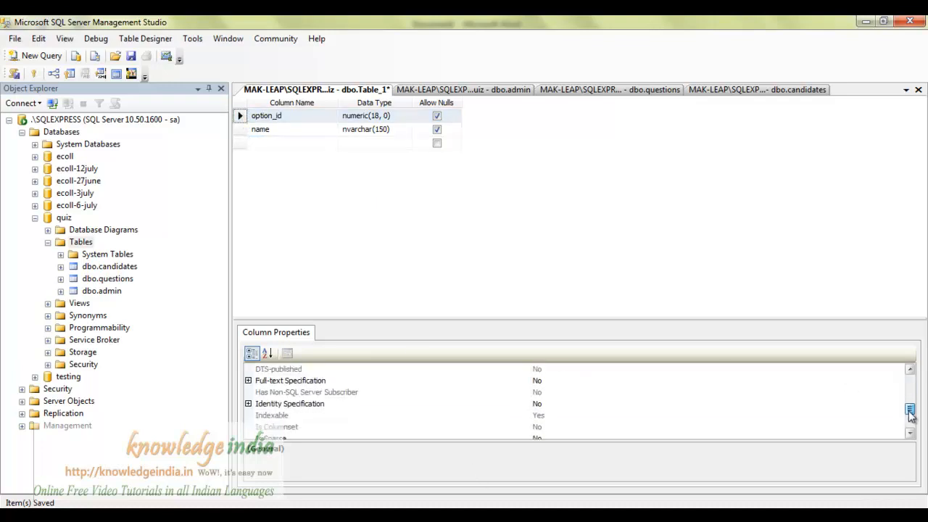
{"action": "left_click", "coordinate": [254, 404]}
{"action": "left_click", "coordinate": [248, 404]}
{"action": "double_click", "coordinate": [536, 415]}
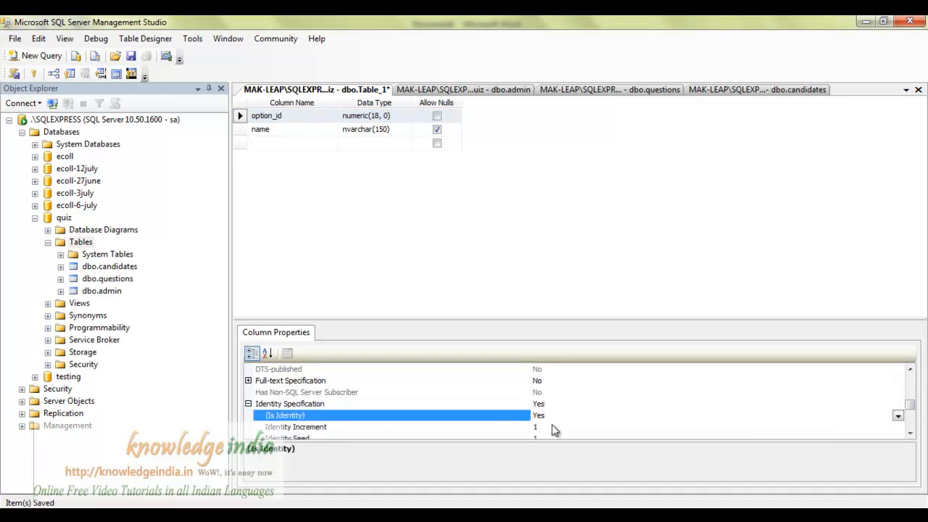
{"action": "scroll", "coordinate": [545, 434], "scroll_direction": "down", "scroll_amount": 2}
{"action": "scroll", "coordinate": [549, 441], "scroll_direction": "up", "scroll_amount": 1}
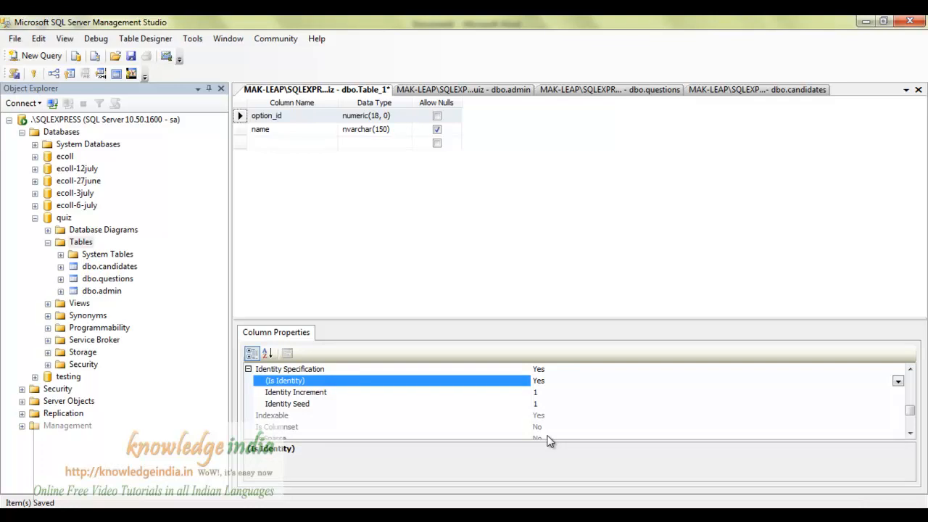
{"action": "left_click", "coordinate": [263, 145]}
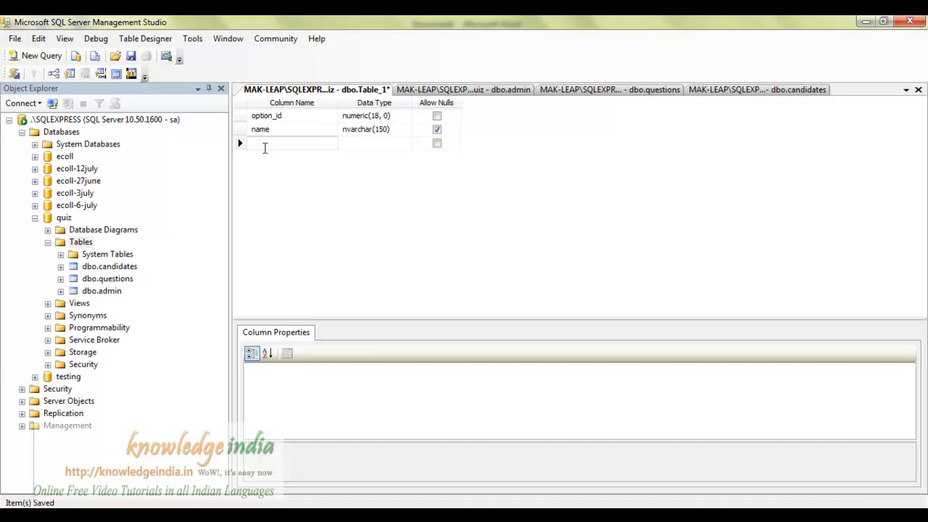
Add a q_id column and check q_id's data type in the questions table design.
{"action": "type", "text": "q_id"}
{"action": "key", "text": "Tab"}
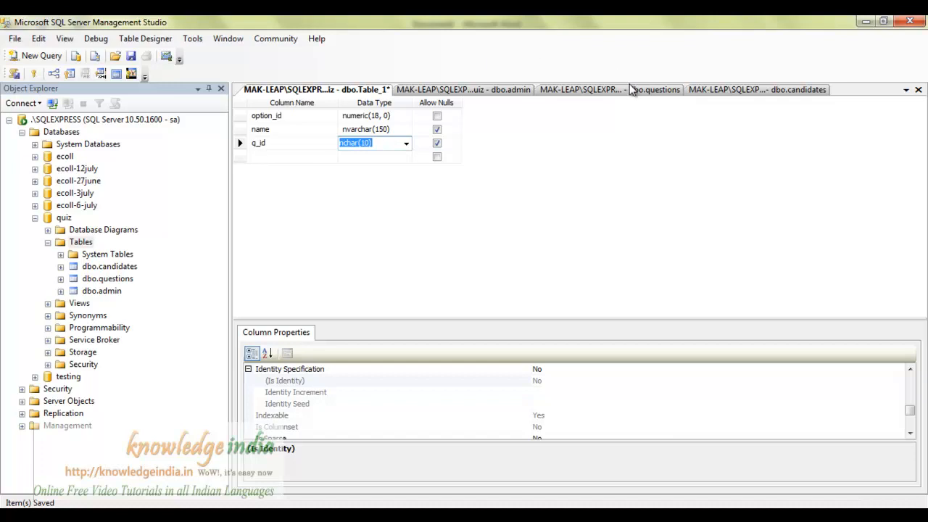
{"action": "left_click", "coordinate": [585, 94]}
{"action": "left_click", "coordinate": [437, 116]}
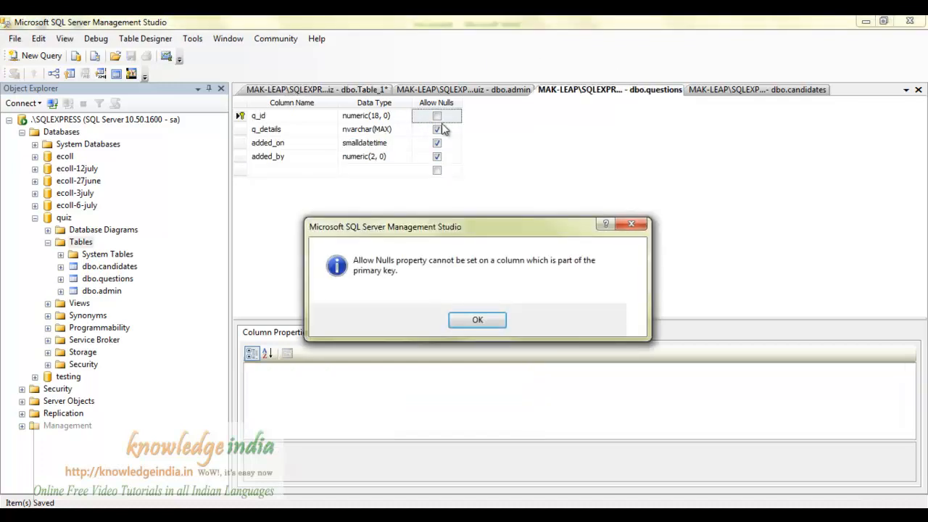
{"action": "left_click", "coordinate": [477, 320]}
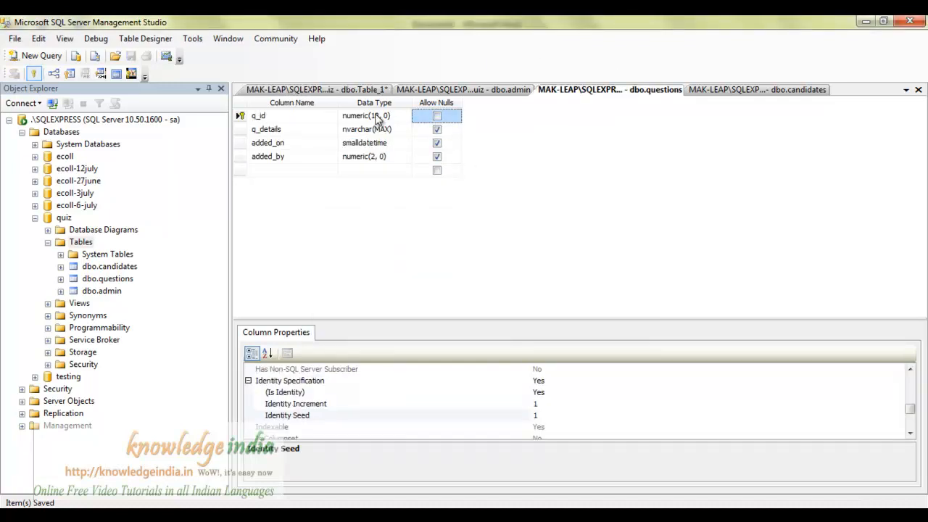
{"action": "left_click", "coordinate": [359, 93]}
Give q_id the type numeric(18, 0) and make option_id the primary key.
{"action": "type", "text": "numeric(18, 0"}
{"action": "left_click", "coordinate": [377, 150]}
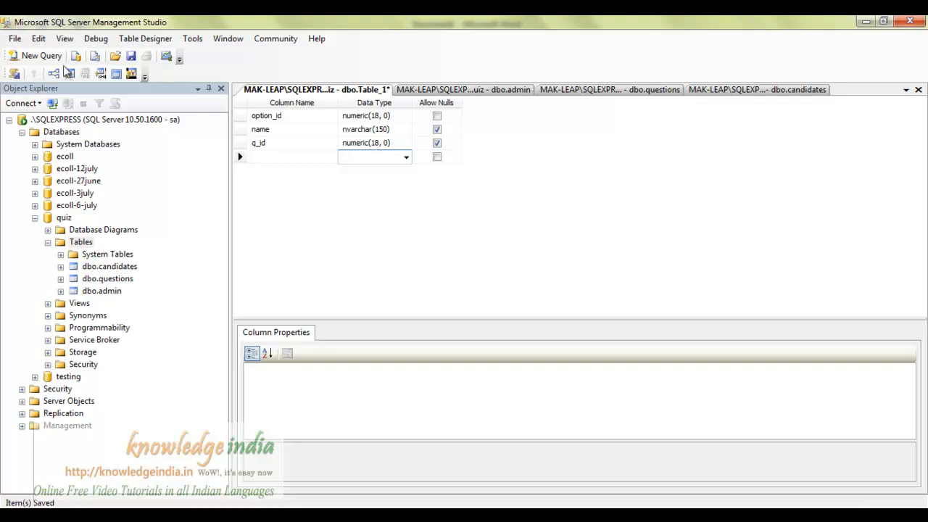
{"action": "left_click", "coordinate": [246, 119]}
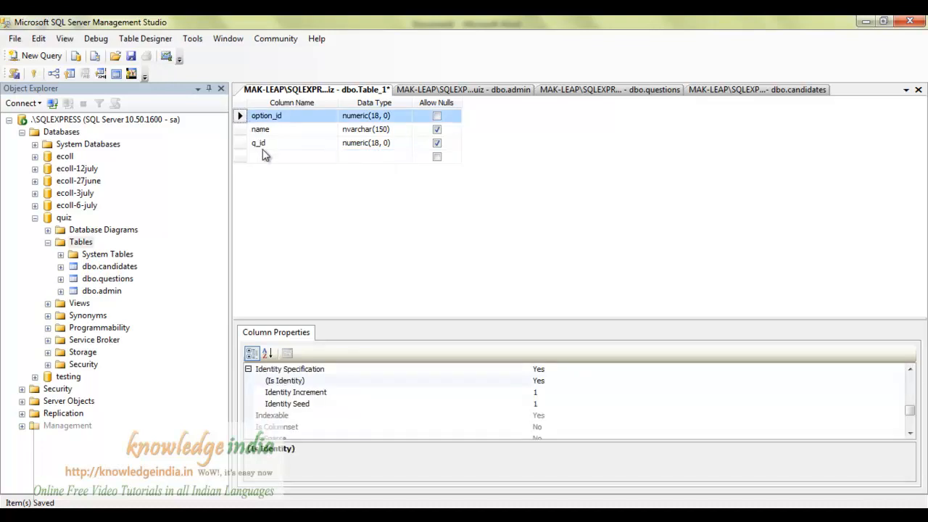
{"action": "left_click", "coordinate": [33, 73]}
Save the new table under the name 'options'.
{"action": "key", "text": "ctrl+s"}
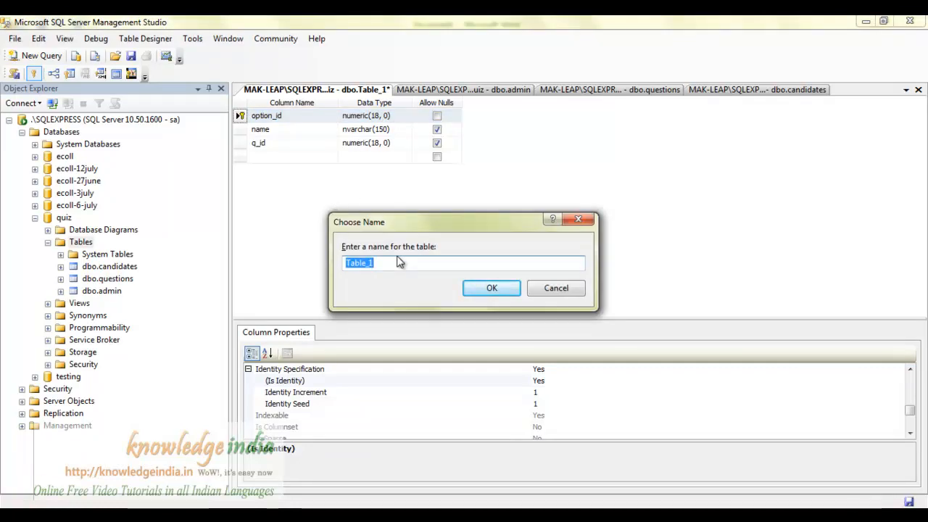
{"action": "type", "text": "options"}
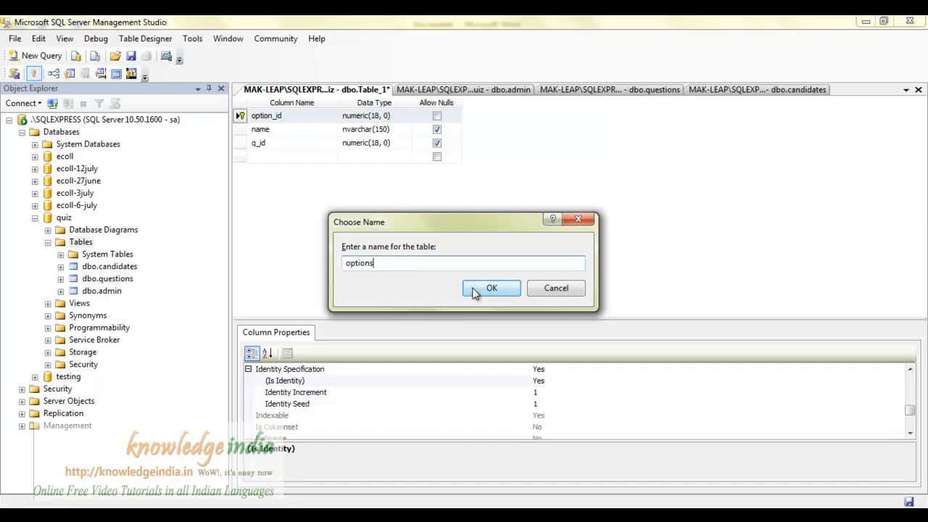
{"action": "left_click", "coordinate": [475, 290]}
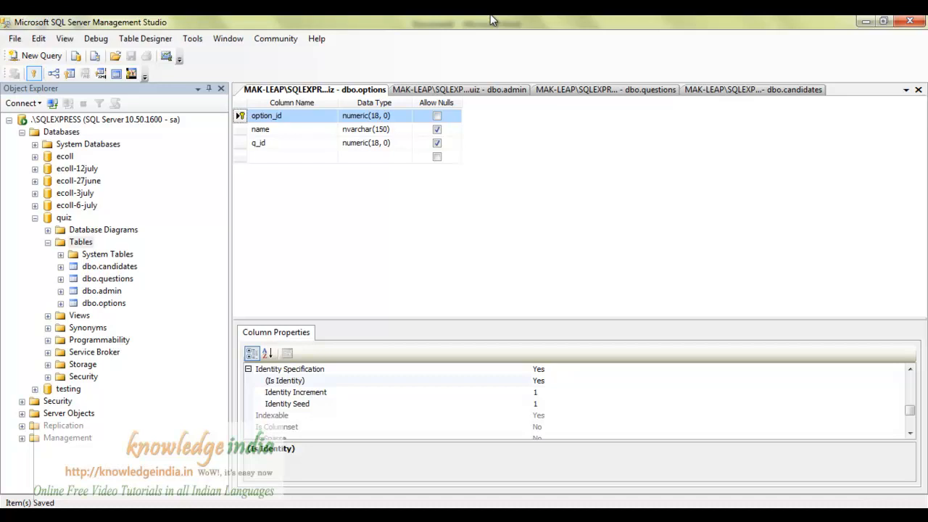
Add a fourth column is_enabled of type bit and save the options design.
{"action": "left_click", "coordinate": [280, 157]}
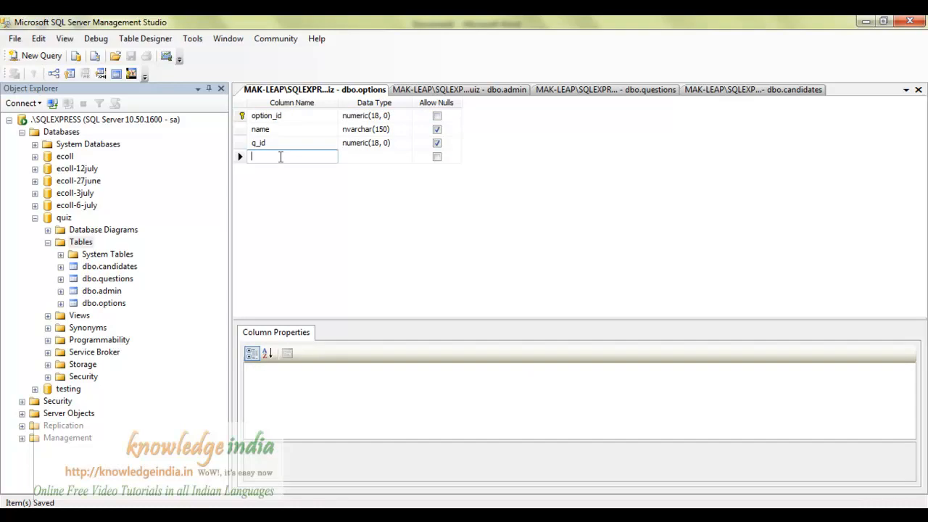
{"action": "type", "text": "is_enab"}
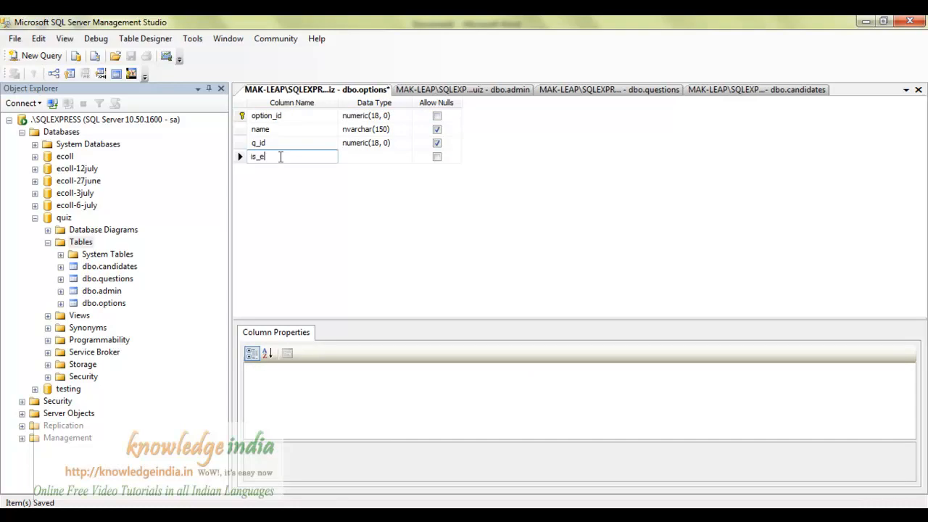
{"action": "type", "text": "led"}
{"action": "key", "text": "Tab"}
{"action": "type", "text": "bit"}
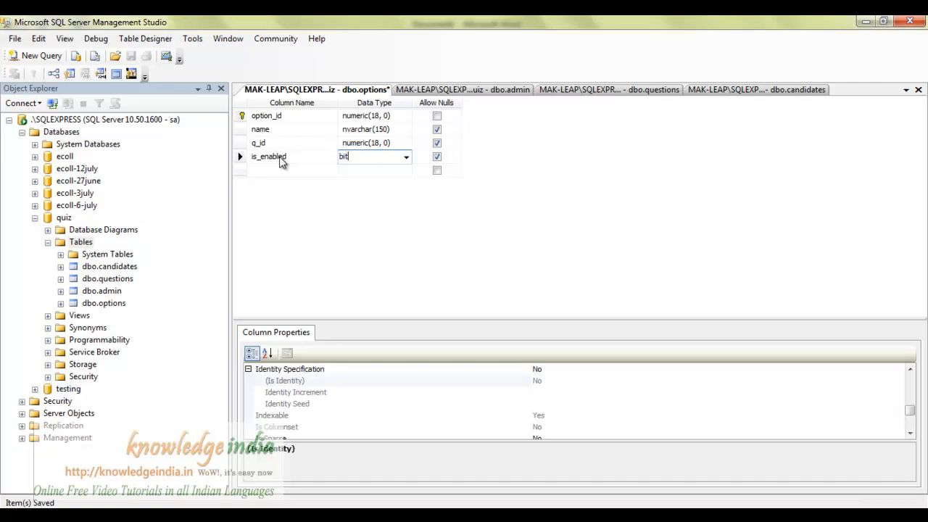
{"action": "key", "text": "Return"}
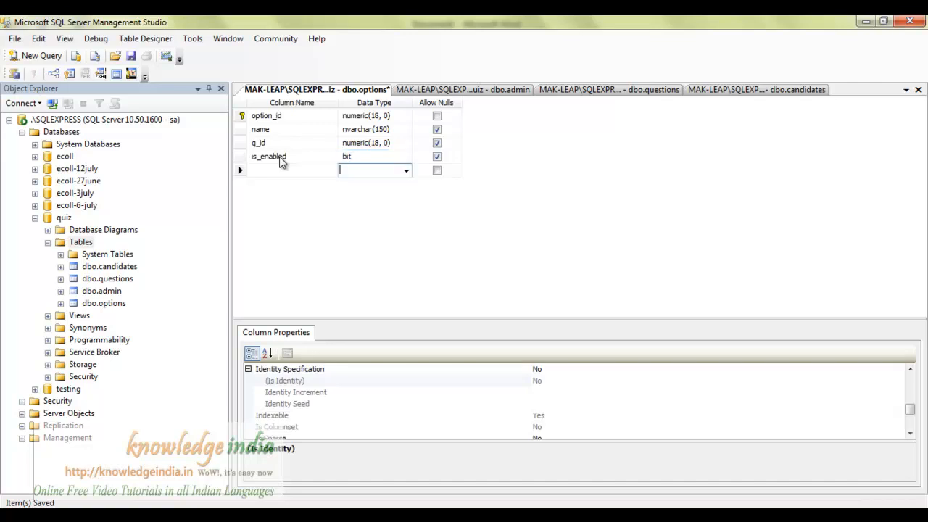
{"action": "key", "text": "ctrl+s"}
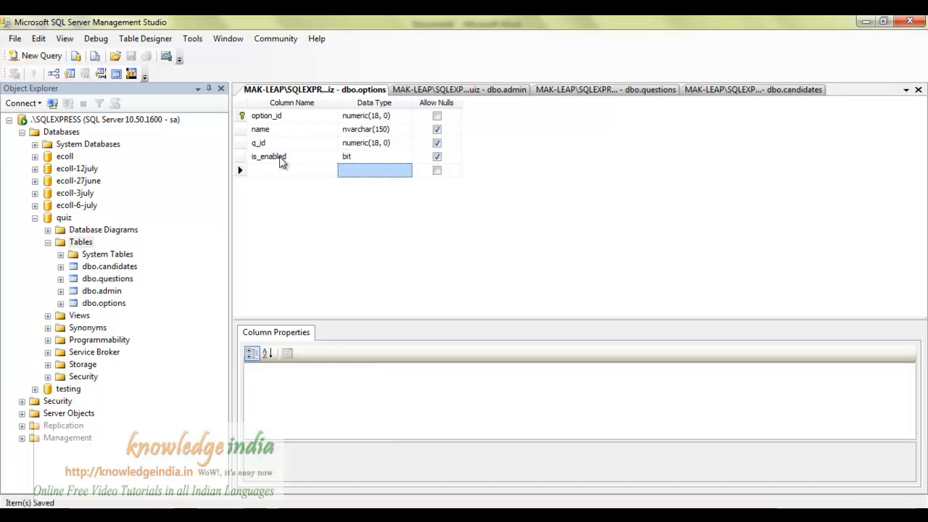
Select the is_enabled column and enlarge the Column Properties pane.
{"action": "left_click", "coordinate": [365, 157]}
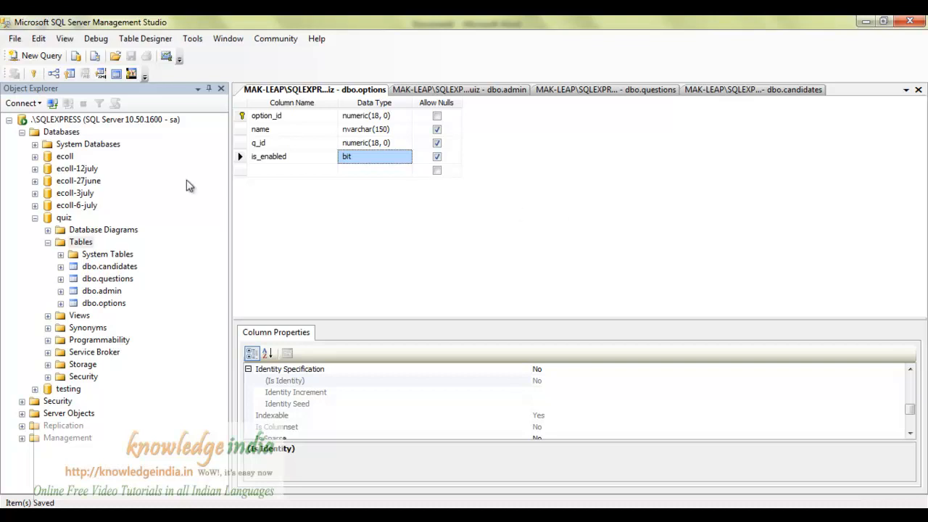
{"action": "left_click", "coordinate": [241, 158]}
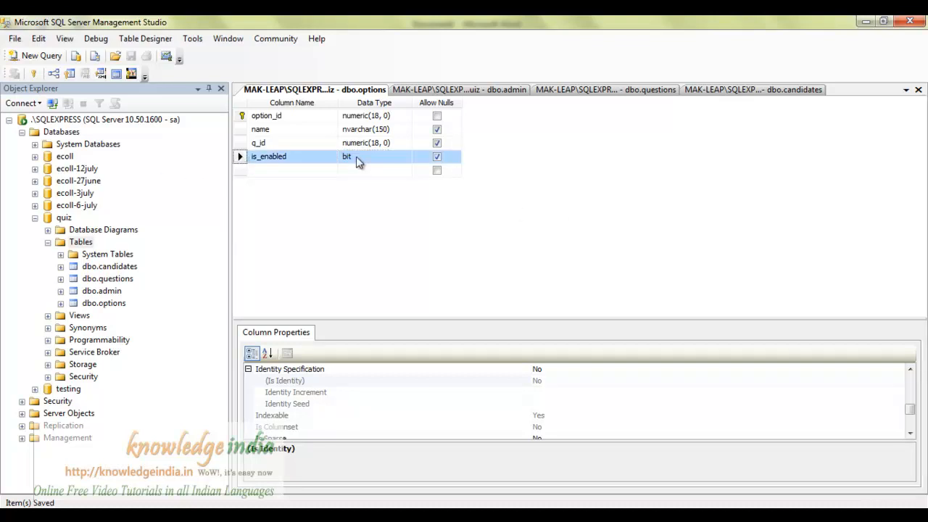
{"action": "left_click_drag", "start_coordinate": [461, 320], "coordinate": [467, 257]}
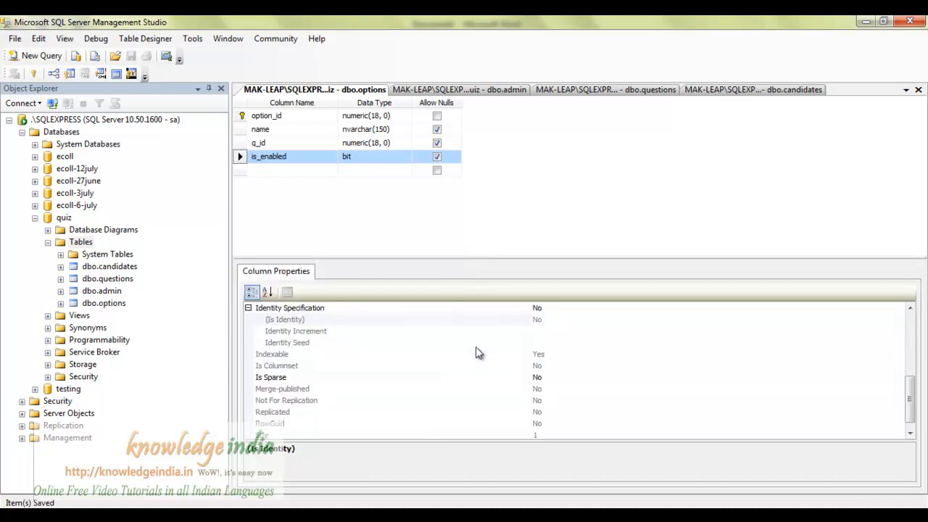
{"action": "left_click_drag", "start_coordinate": [909, 399], "coordinate": [919, 314]}
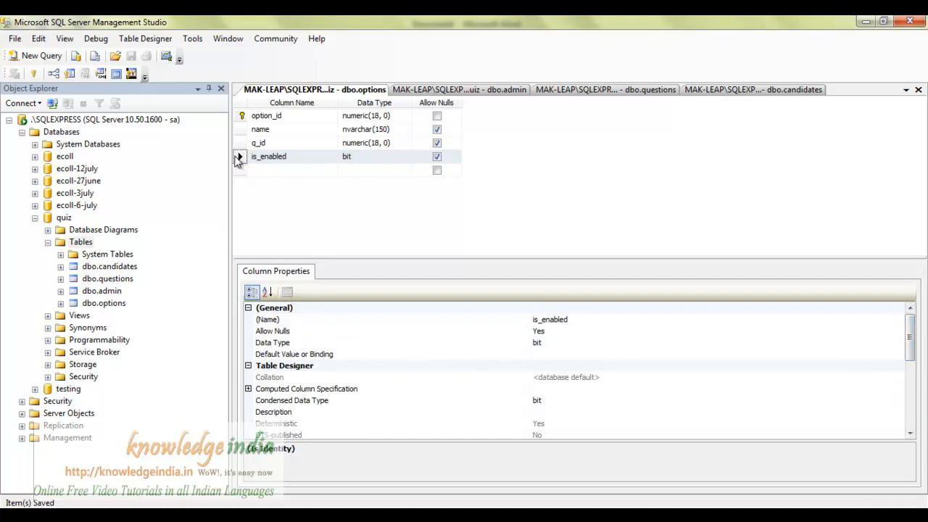
{"action": "left_click", "coordinate": [240, 158]}
{"action": "scroll", "coordinate": [319, 359], "scroll_direction": "down", "scroll_amount": 2}
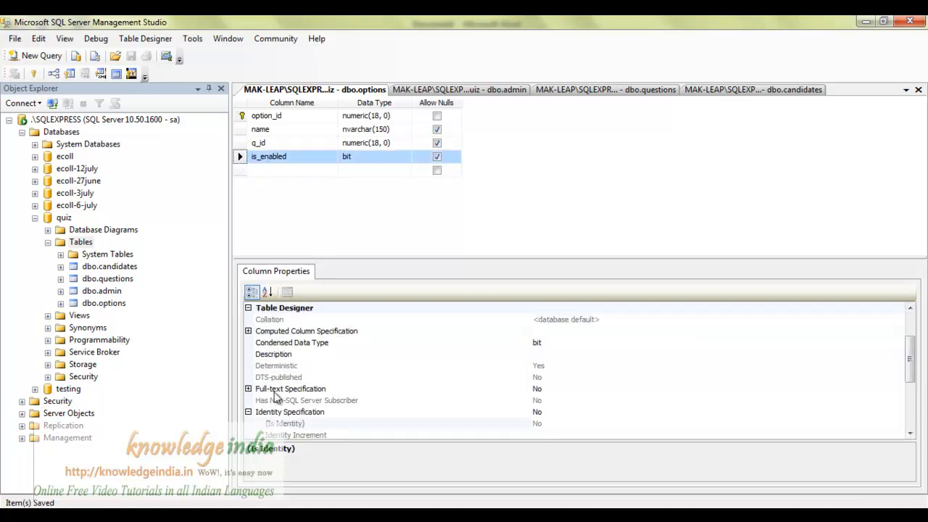
{"action": "left_click_drag", "start_coordinate": [912, 349], "coordinate": [912, 324]}
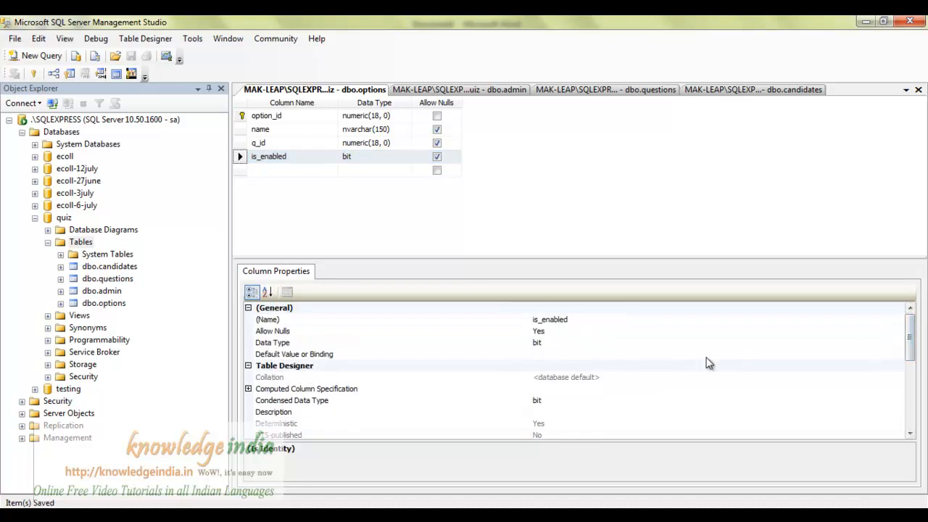
Set is_enabled's Default Value or Binding to 1 and save the options table.
{"action": "left_click", "coordinate": [483, 358]}
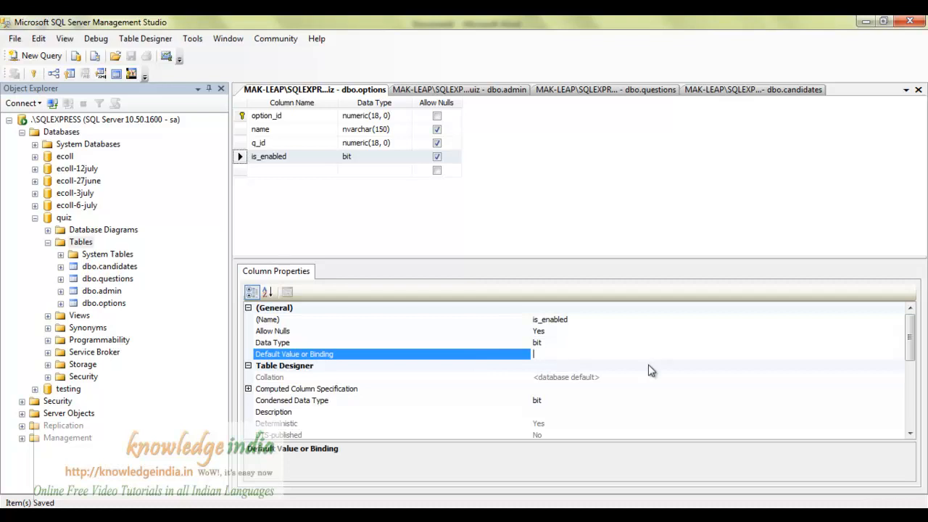
{"action": "type", "text": "1"}
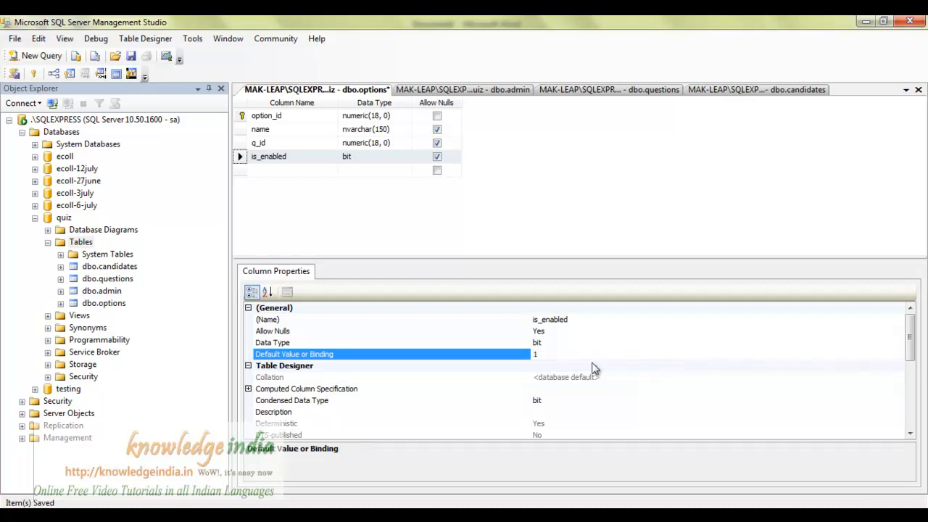
{"action": "left_click", "coordinate": [374, 221]}
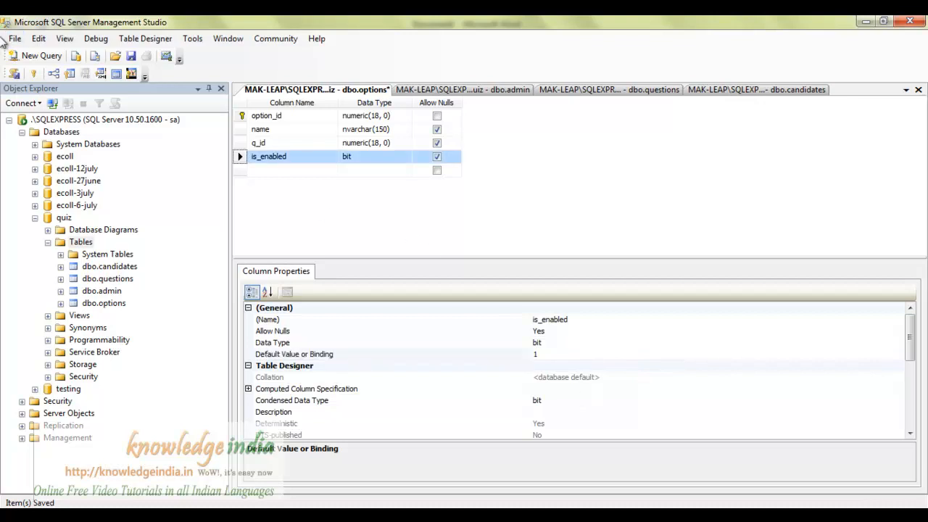
{"action": "left_click", "coordinate": [131, 62]}
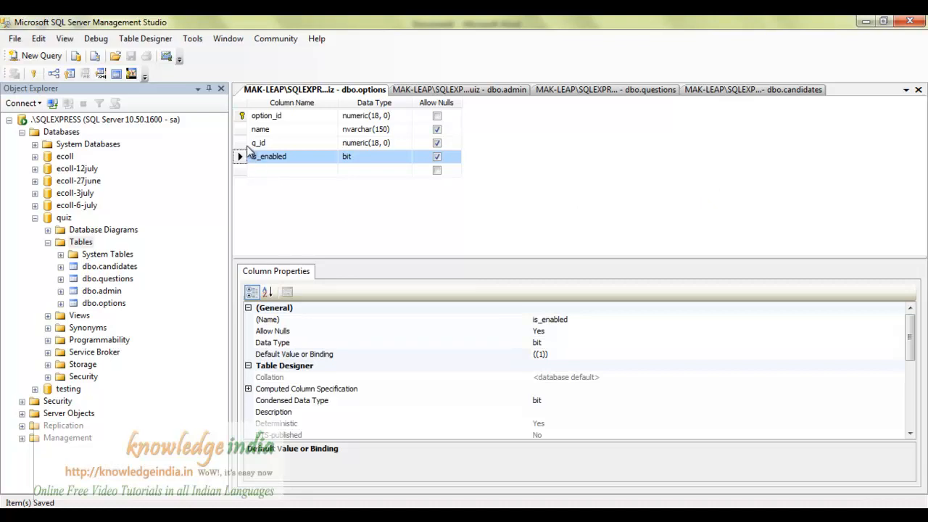
Look at the q_id column's properties, then switch to the dbo.questions design.
{"action": "left_click", "coordinate": [271, 143]}
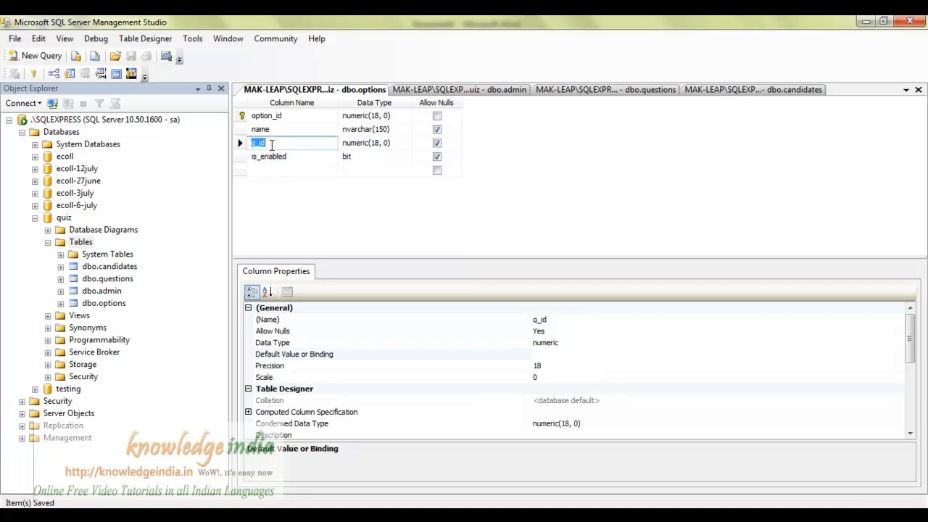
{"action": "left_click", "coordinate": [271, 205]}
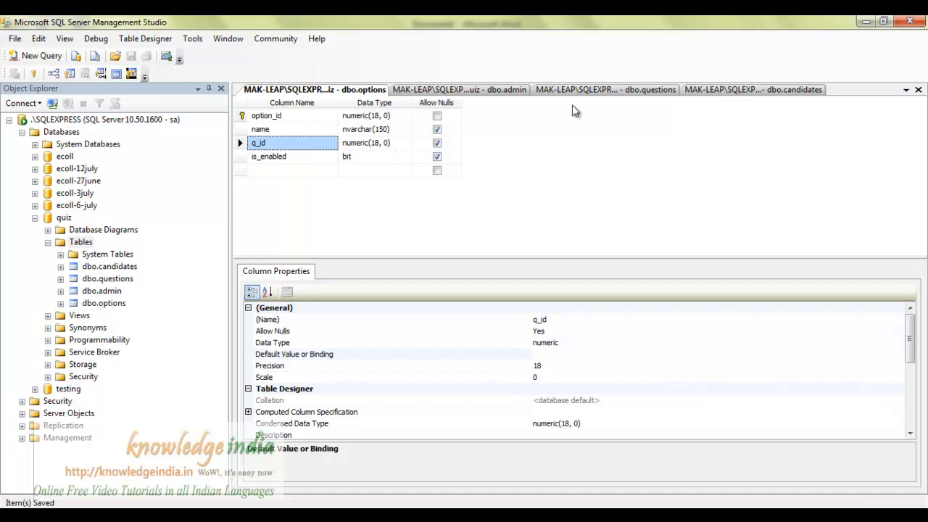
{"action": "left_click", "coordinate": [674, 96]}
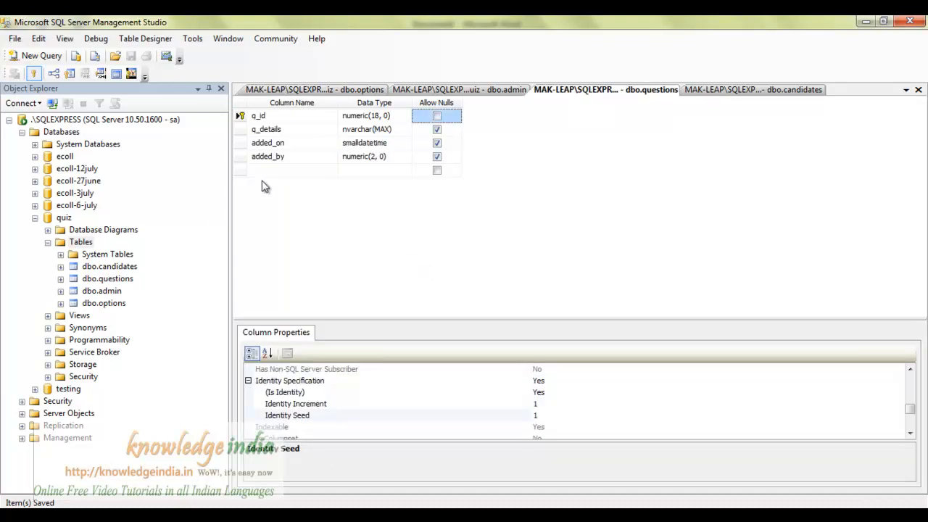
Edit the top 200 rows of dbo.questions and enter q_details 'What is 2+2 ?'.
{"action": "right_click", "coordinate": [119, 281]}
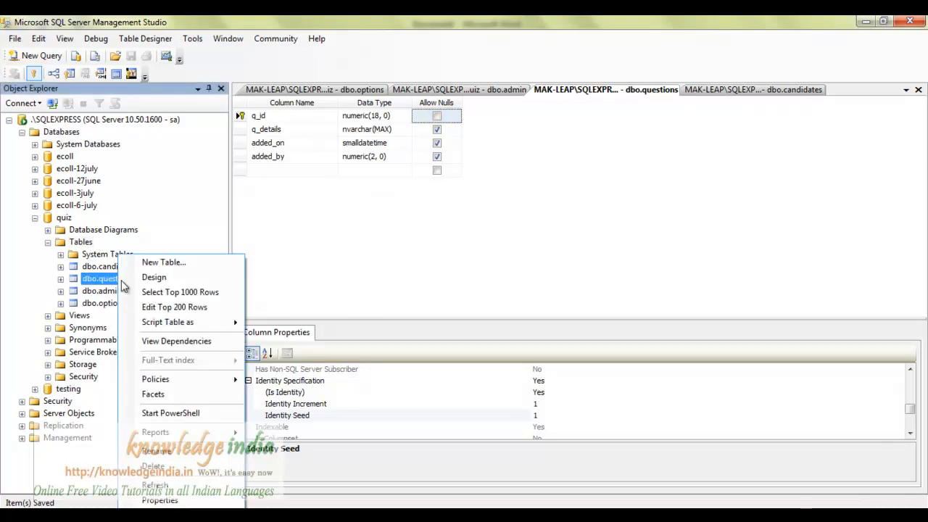
{"action": "left_click", "coordinate": [169, 308]}
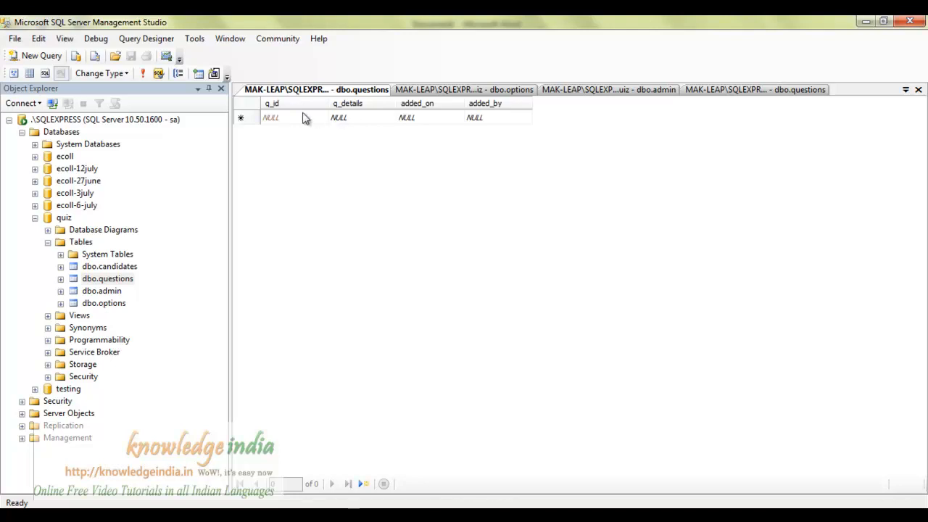
{"action": "left_click", "coordinate": [343, 117]}
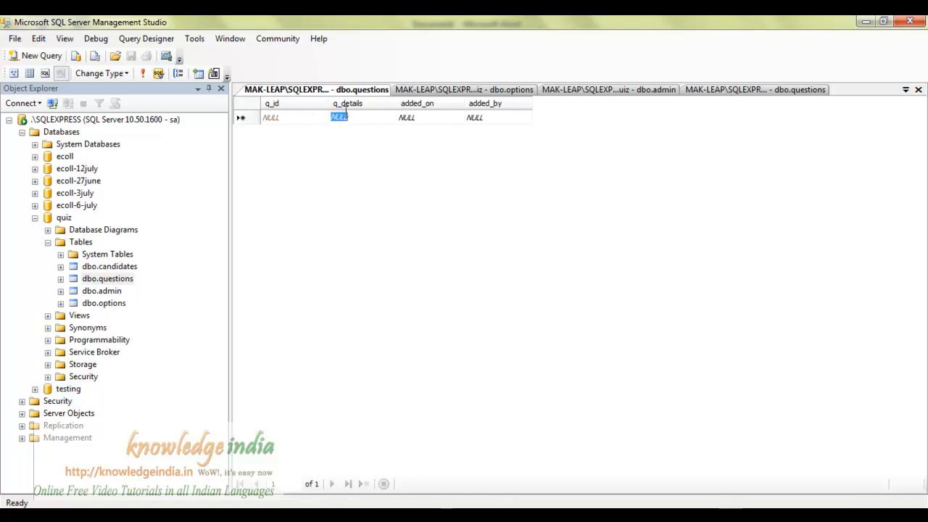
{"action": "type", "text": "What"}
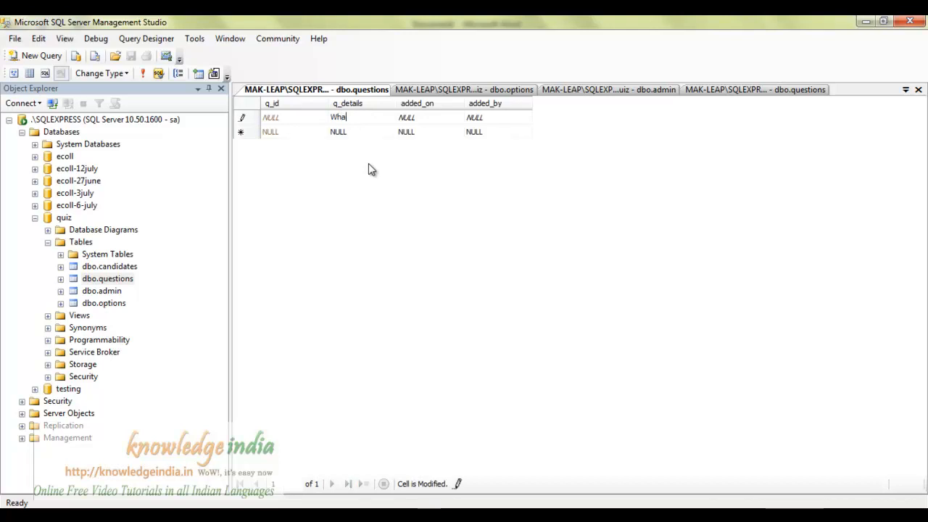
{"action": "type", "text": " is "}
{"action": "type", "text": "your "}
{"action": "type", "text": "fa"}
{"action": "key", "text": "BackSpace"}
{"action": "key", "text": "BackSpace"}
{"action": "key", "text": "BackSpace"}
{"action": "key", "text": "BackSpace"}
{"action": "key", "text": "BackSpace"}
{"action": "key", "text": "BackSpace"}
{"action": "key", "text": "BackSpace"}
{"action": "type", "text": "2+2 ?"}
{"action": "key", "text": "Tab"}
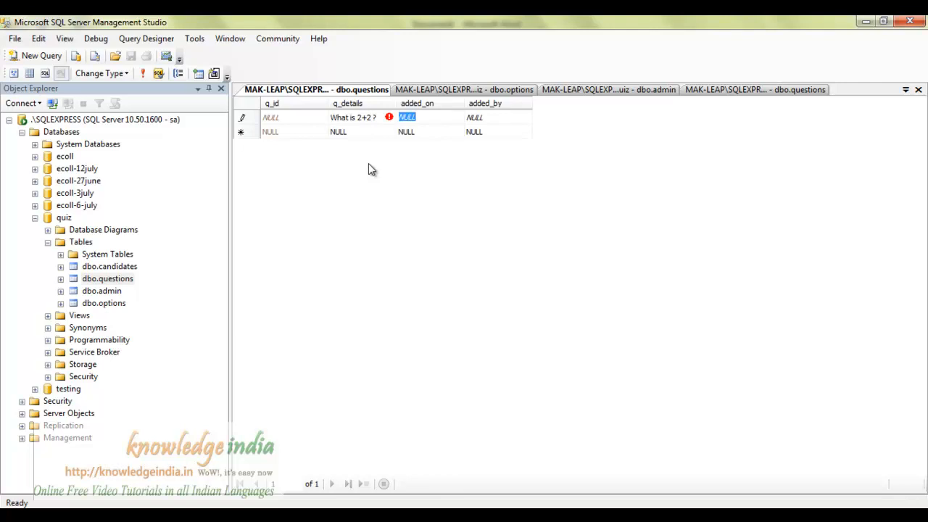
Enter added_on 01/07/2012 and added_by 1, then commit the row.
{"action": "type", "text": "01/"}
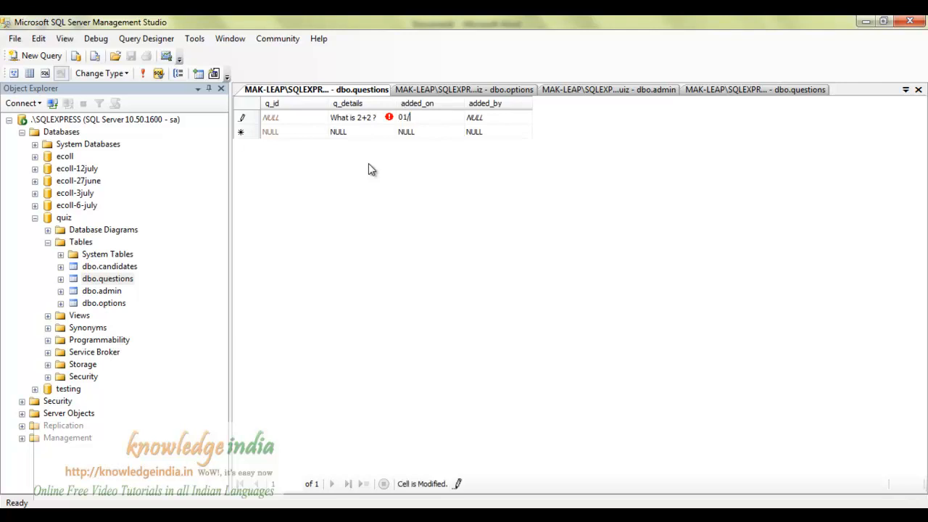
{"action": "type", "text": "07/2012"}
{"action": "key", "text": "BackSpace"}
{"action": "type", "text": "1"}
{"action": "key", "text": "BackSpace"}
{"action": "type", "text": "2"}
{"action": "key", "text": "Tab"}
{"action": "type", "text": "1"}
{"action": "key", "text": "Return"}
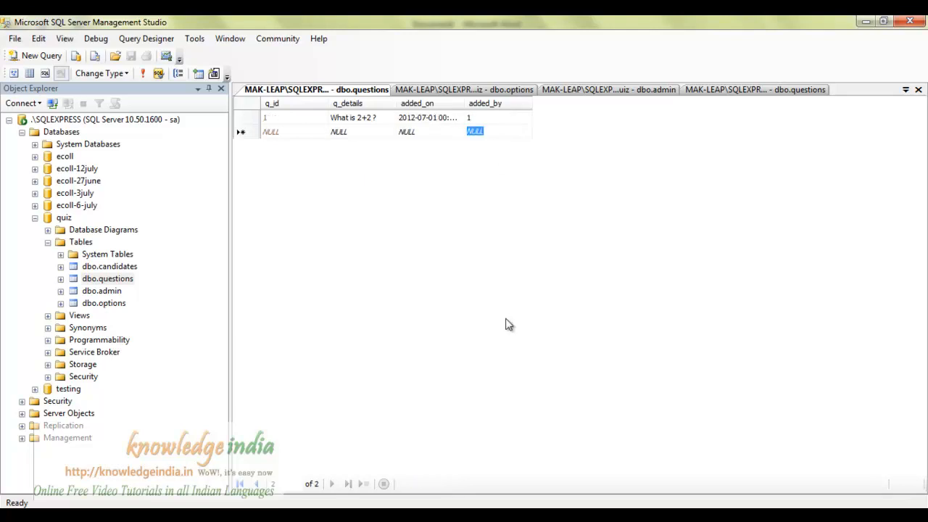
Check the q_id column in the dbo.questions design view.
{"action": "left_click", "coordinate": [283, 120]}
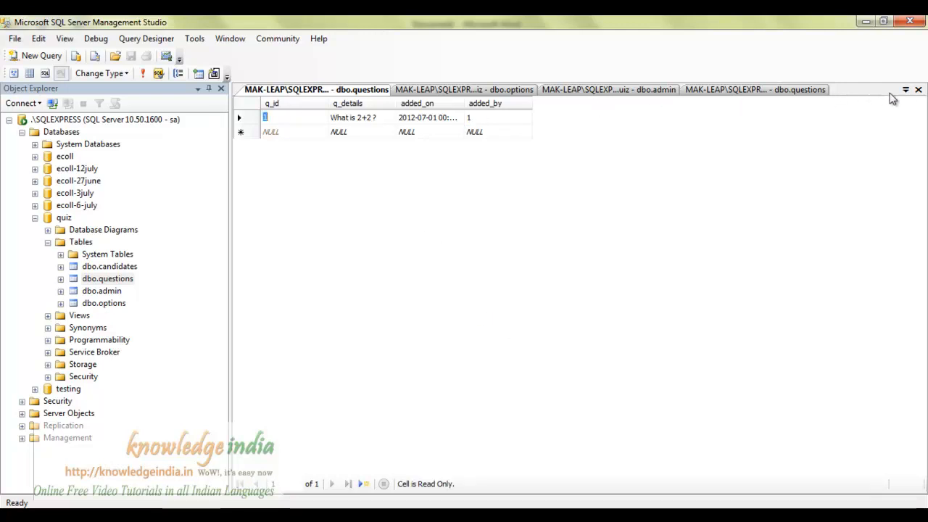
{"action": "left_click", "coordinate": [905, 90]}
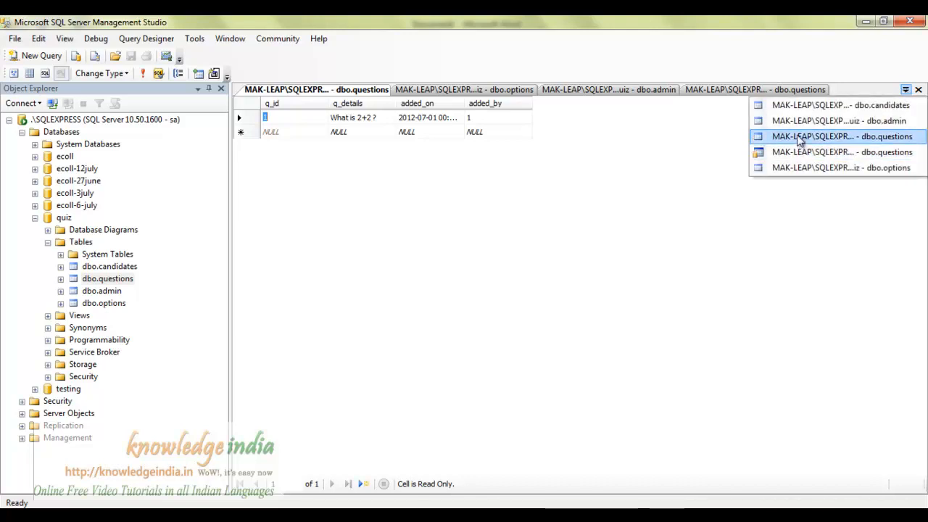
{"action": "left_click", "coordinate": [798, 138]}
{"action": "left_click", "coordinate": [254, 116]}
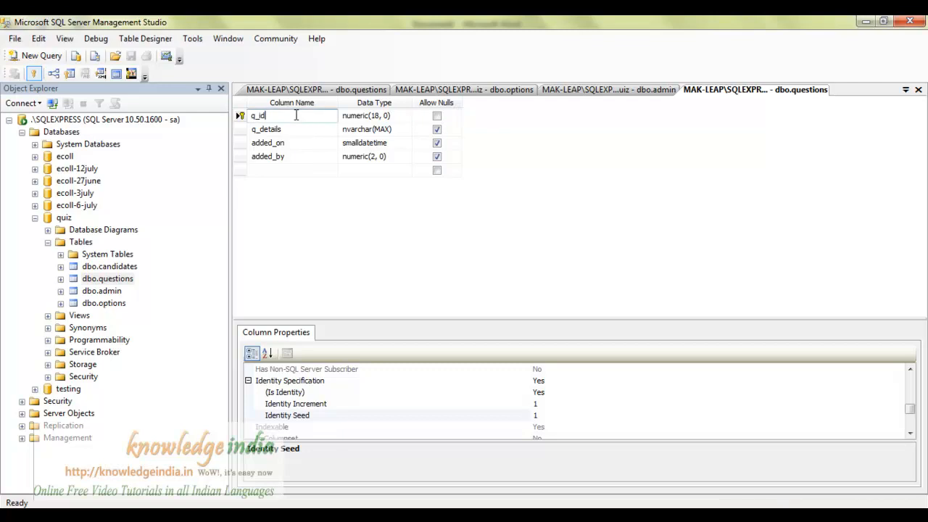
{"action": "left_click", "coordinate": [240, 116]}
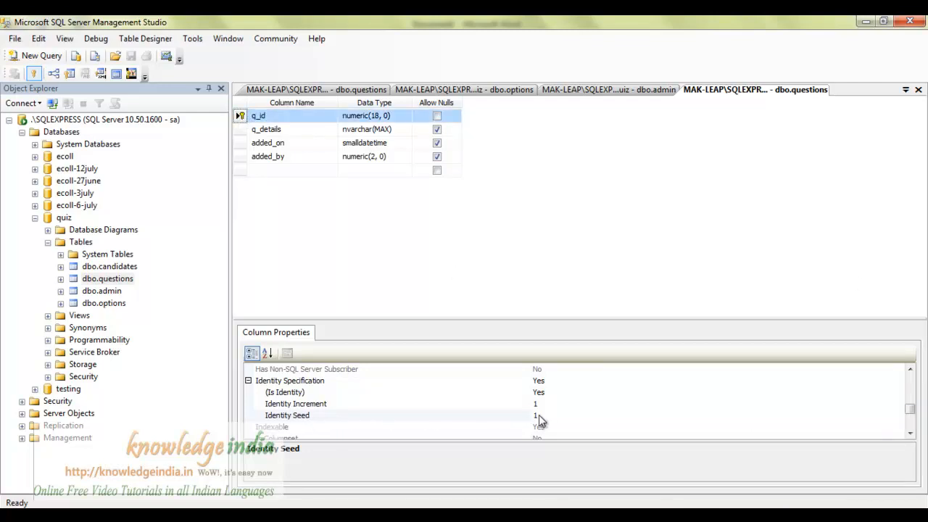
Show the stored question rows and autofit the added_on column to show full dates.
{"action": "left_click", "coordinate": [366, 91]}
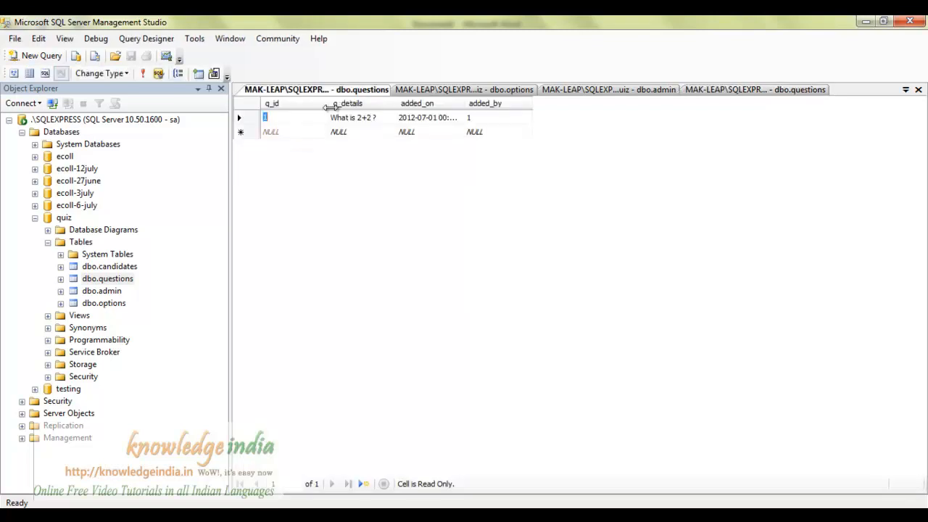
{"action": "double_click", "coordinate": [465, 107]}
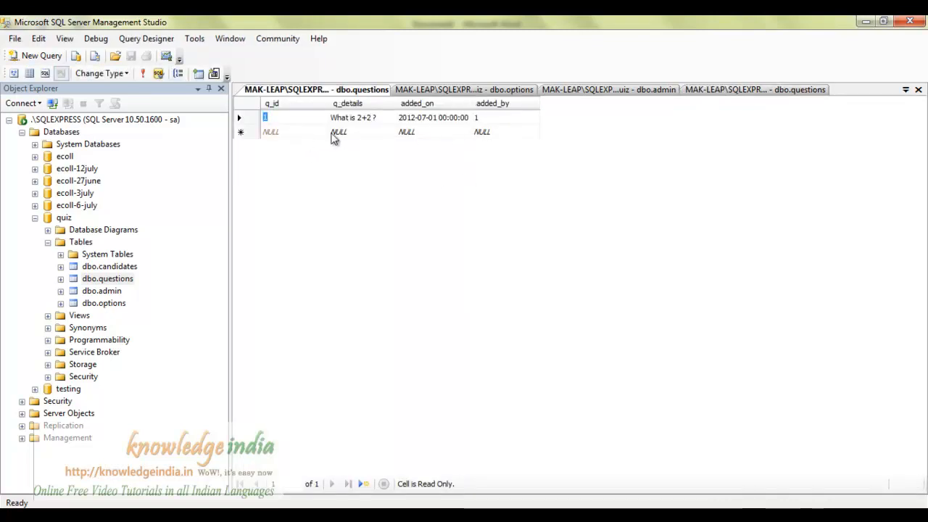
{"action": "left_click", "coordinate": [338, 132]}
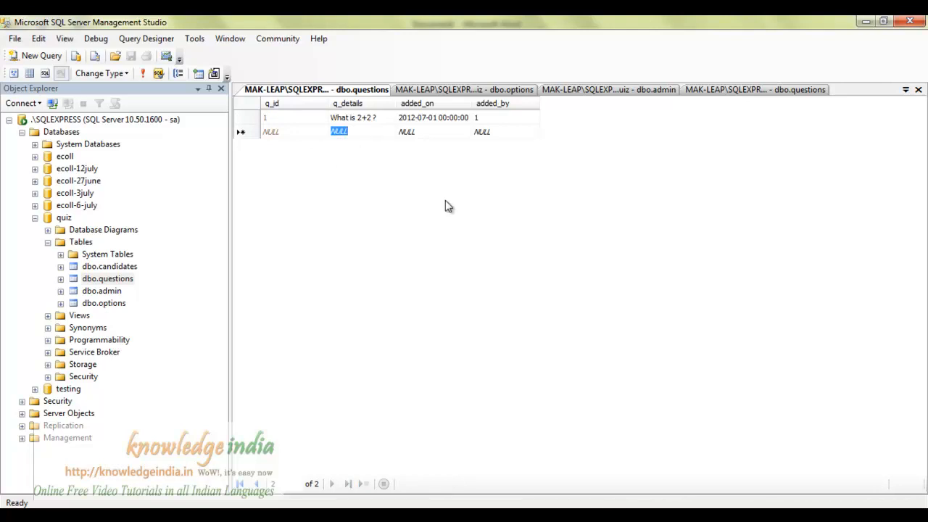
Enter 'Find square root of 64 ?' with added_on 01/07/2012 and added_by 1.
{"action": "type", "text": "Find "}
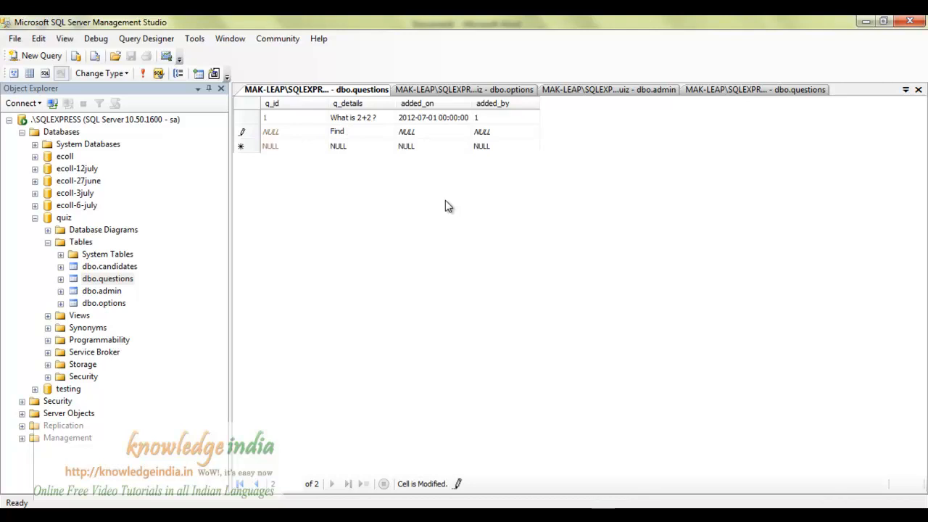
{"action": "type", "text": "square root of 64 ?"}
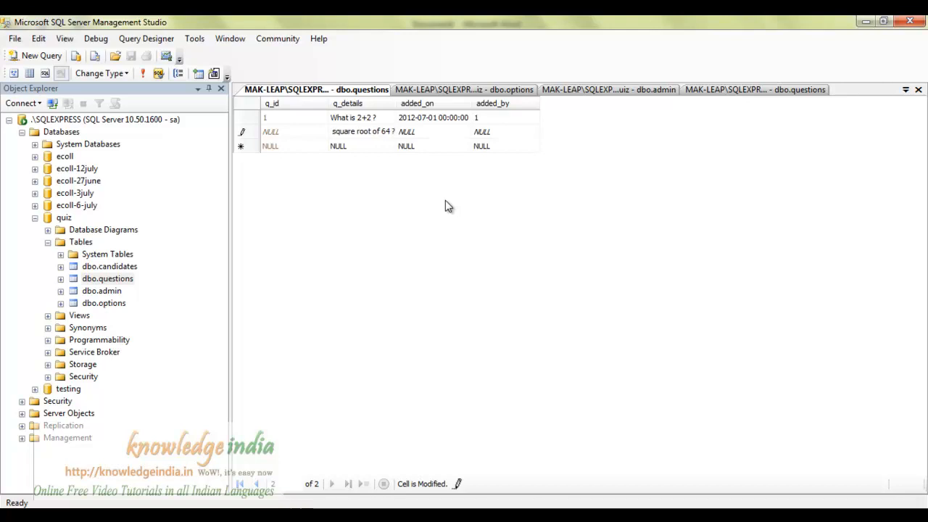
{"action": "key", "text": "Tab"}
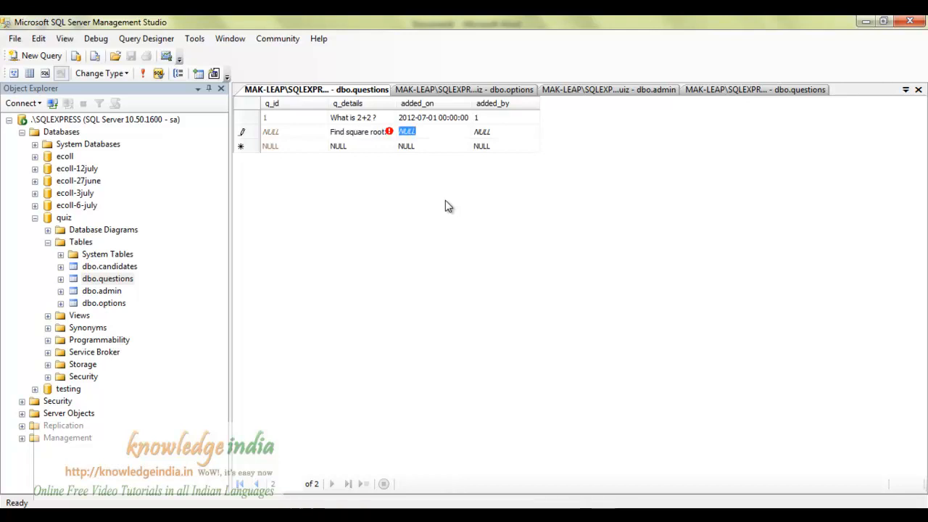
{"action": "type", "text": "01"}
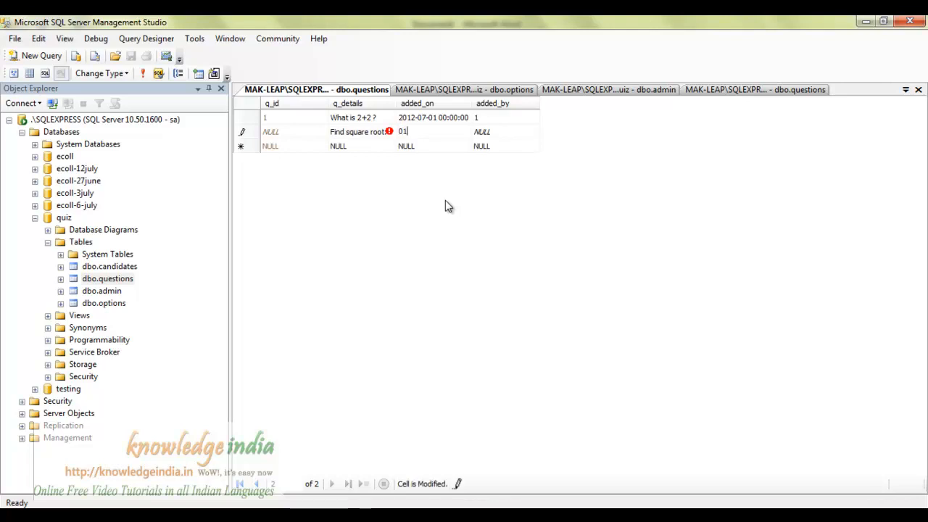
{"action": "type", "text": "/07/2012"}
{"action": "type", "text": "1"}
{"action": "key", "text": "Return"}
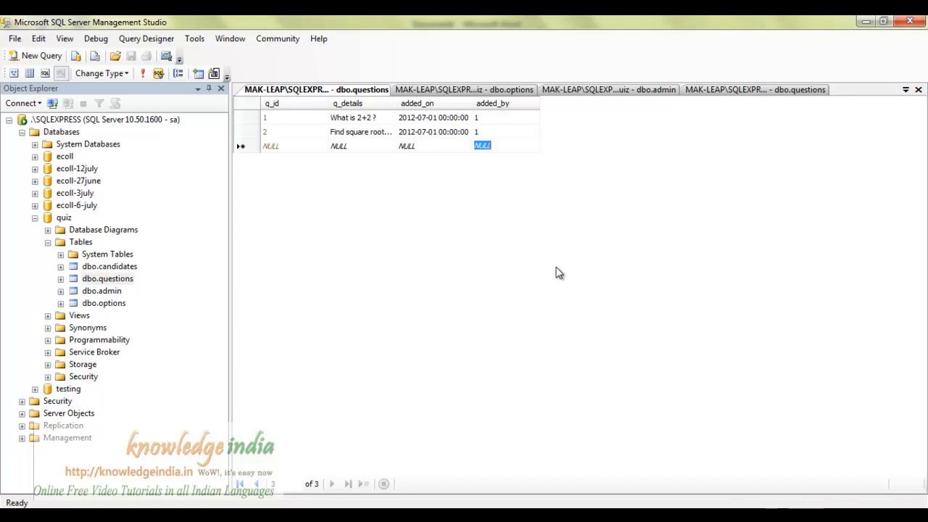
{"action": "left_click", "coordinate": [497, 118]}
{"action": "left_click", "coordinate": [485, 131]}
{"action": "left_click", "coordinate": [648, 89]}
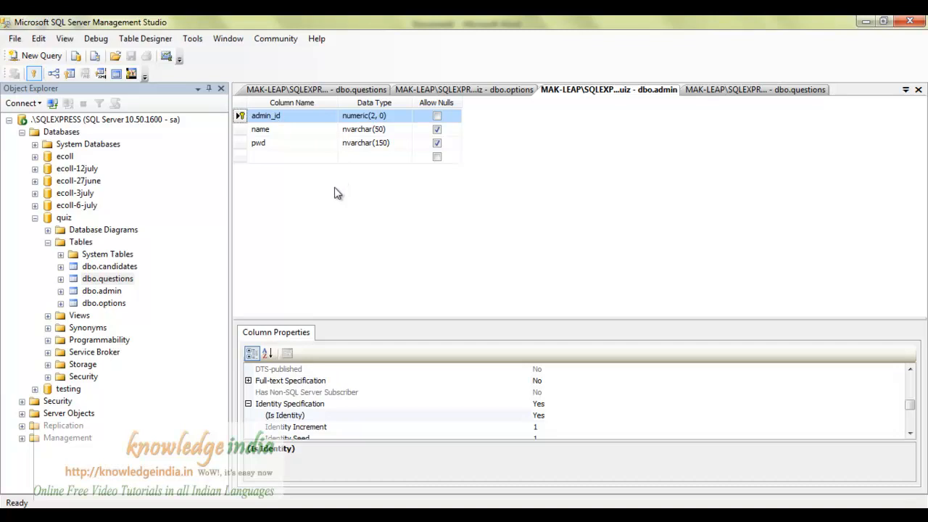
{"action": "left_click", "coordinate": [355, 90]}
{"action": "left_click", "coordinate": [613, 89]}
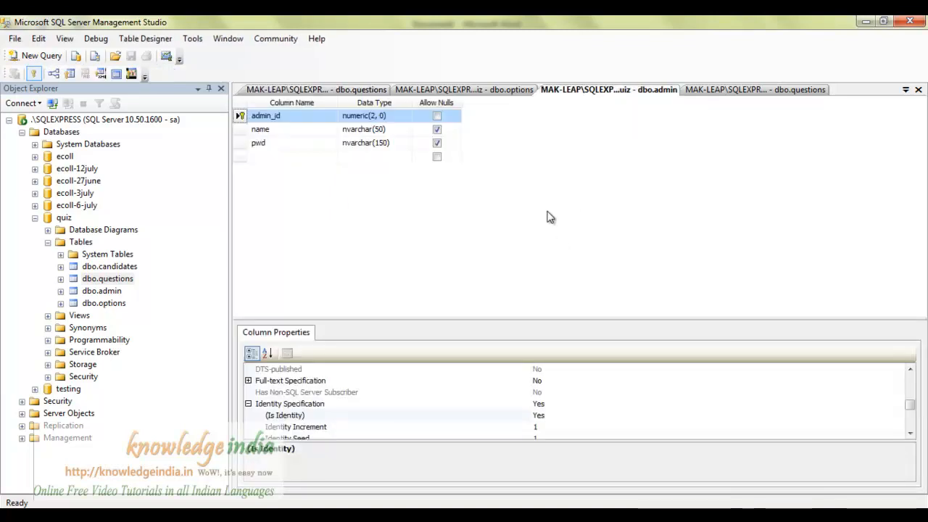
{"action": "left_click", "coordinate": [363, 91]}
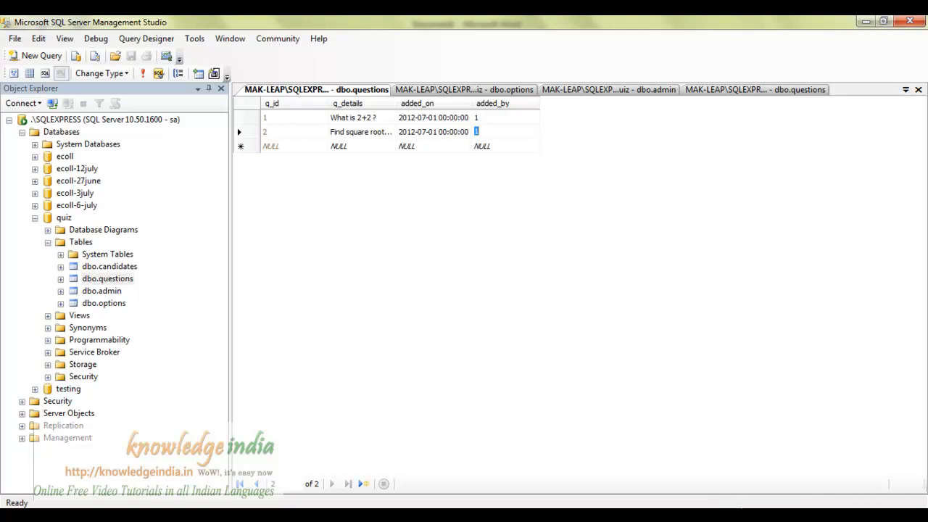
{"action": "key", "text": "alt+Tab"}
In Word, add a 'Foreign key' note: child-table values must exist in the parent table.
{"action": "left_click", "coordinate": [451, 352]}
{"action": "type", "text": "Foreign "}
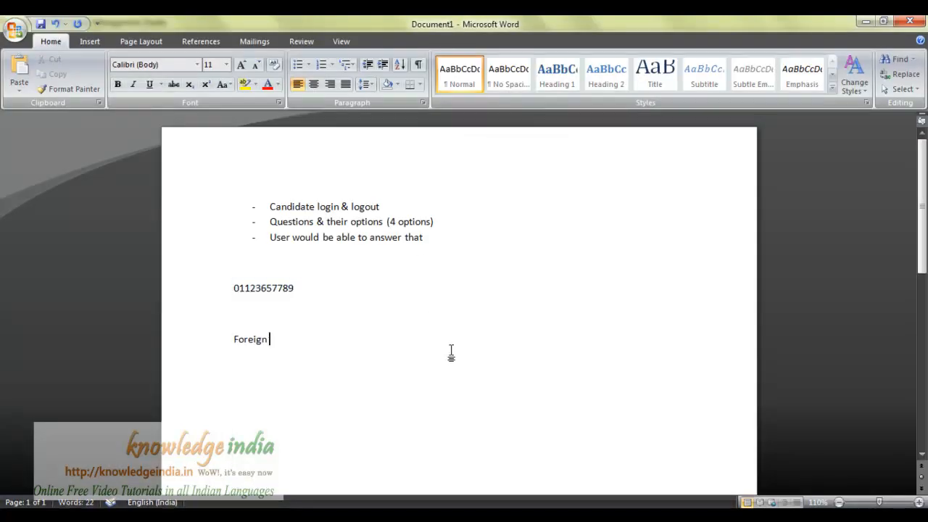
{"action": "type", "text": "key .."}
{"action": "key", "text": "Return"}
{"action": "type", "text": "- mak"}
{"action": "type", "text": "es sure that "}
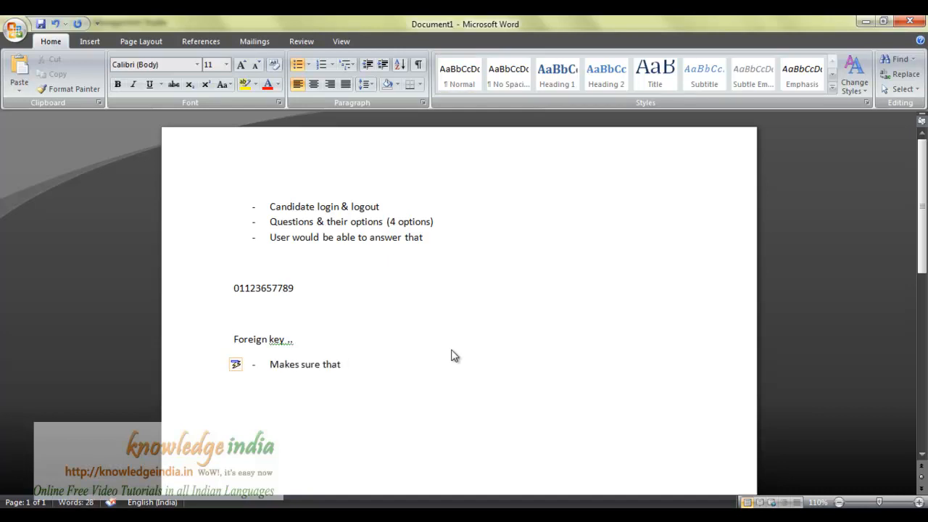
{"action": "type", "text": "the value inser"}
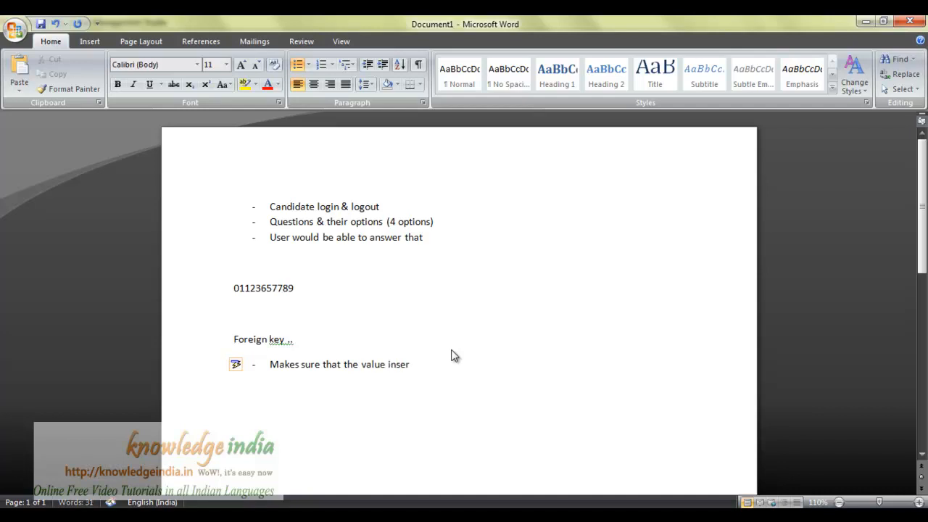
{"action": "type", "text": "ted in the child table is one of the values present in the "}
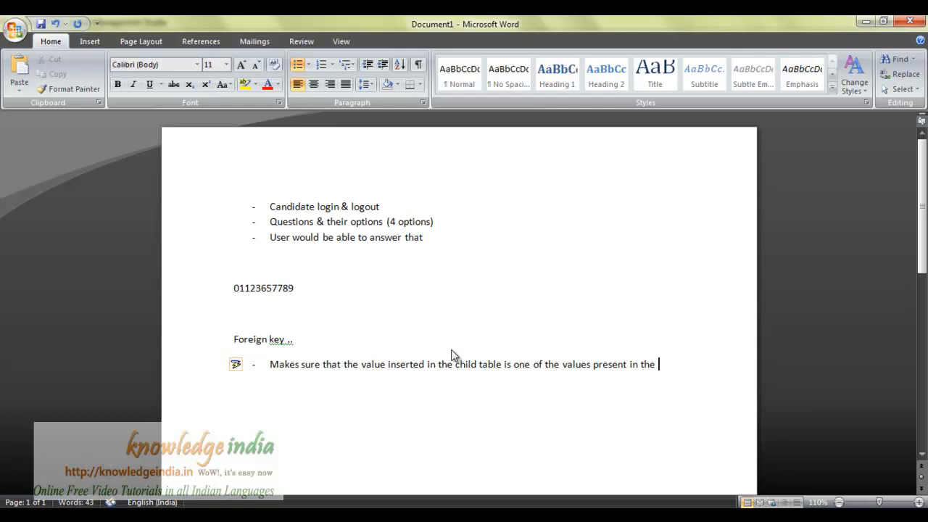
{"action": "type", "text": "parent table."}
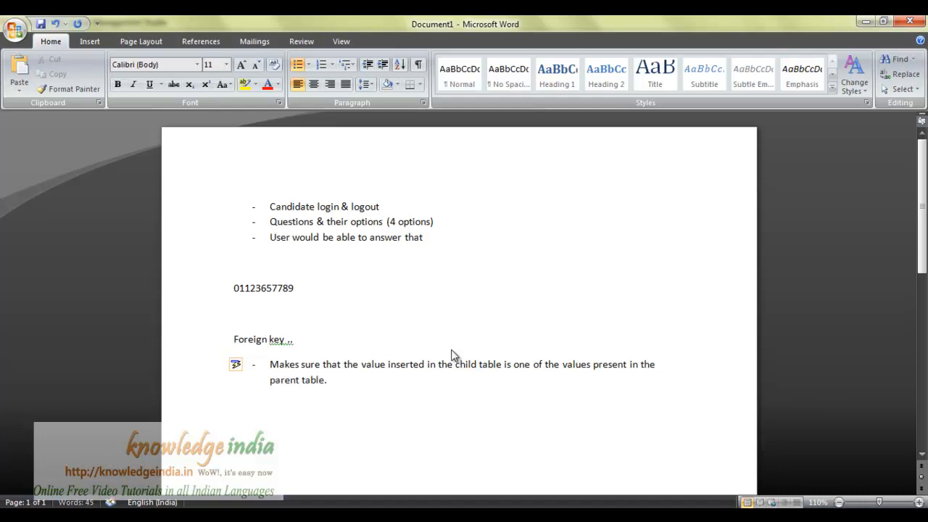
{"action": "key", "text": "Return"}
{"action": "key", "text": "alt+Tab"}
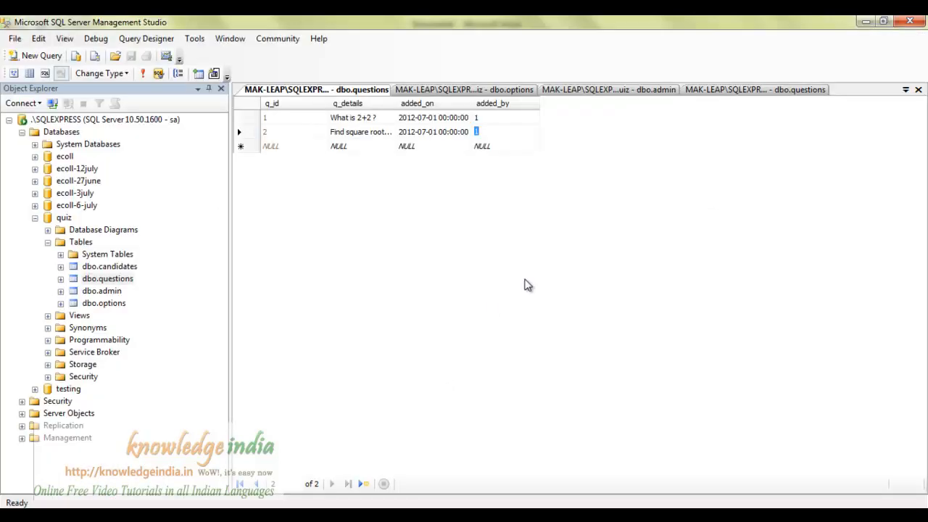
Show the dbo.questions design and select the added_by column.
{"action": "left_click", "coordinate": [805, 92]}
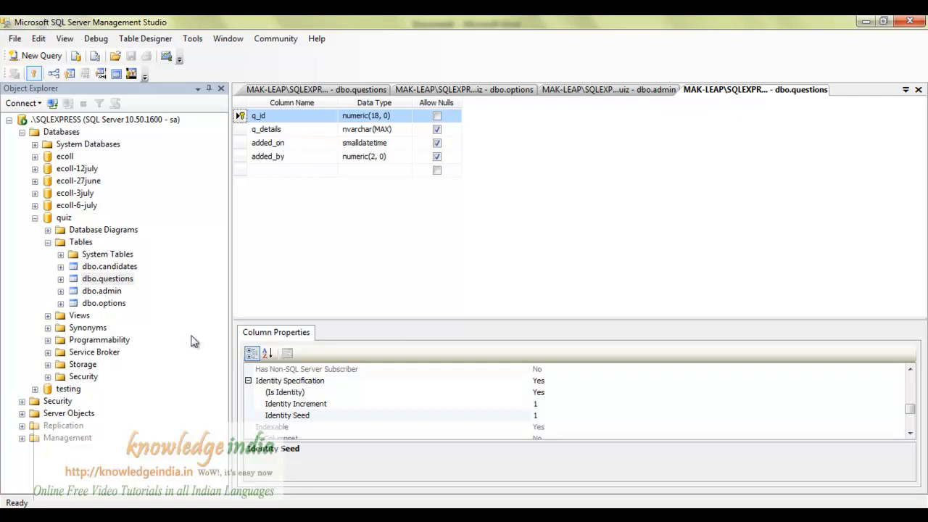
{"action": "left_click", "coordinate": [240, 158]}
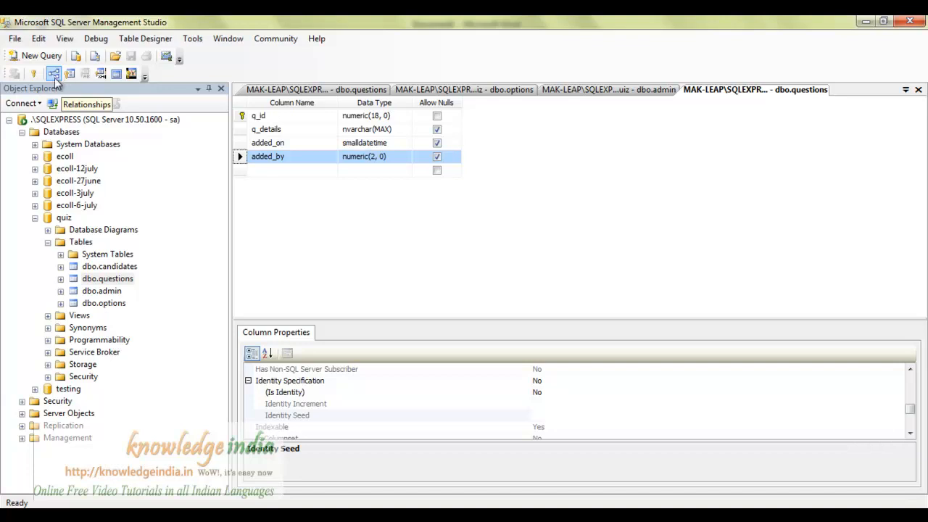
Add a new relationship (FK_questions_questions) to dbo.questions and open its Tables and Columns editor.
{"action": "left_click", "coordinate": [54, 77]}
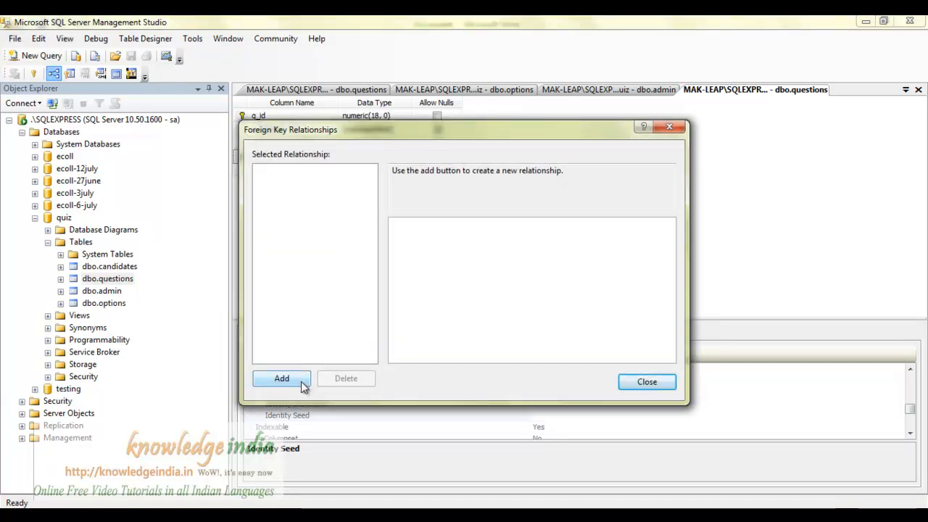
{"action": "left_click", "coordinate": [304, 387]}
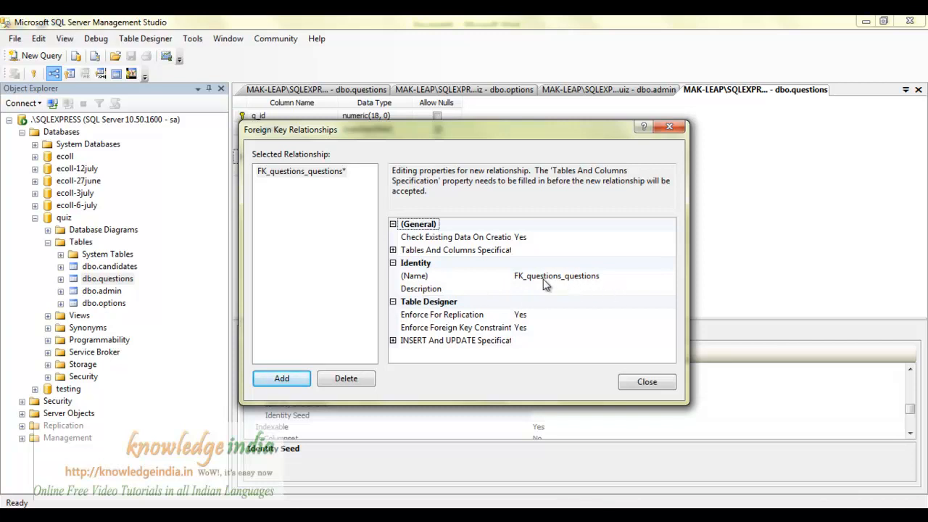
{"action": "left_click", "coordinate": [393, 251]}
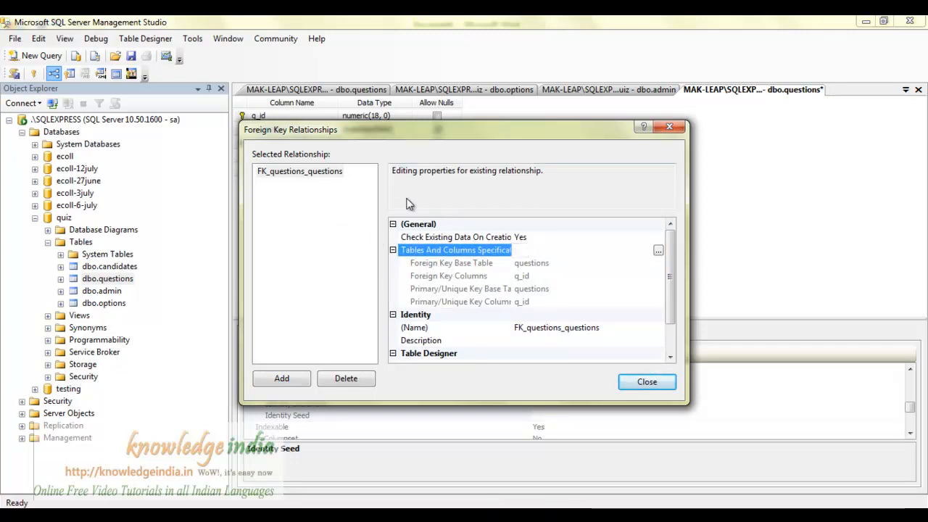
{"action": "left_click", "coordinate": [499, 253]}
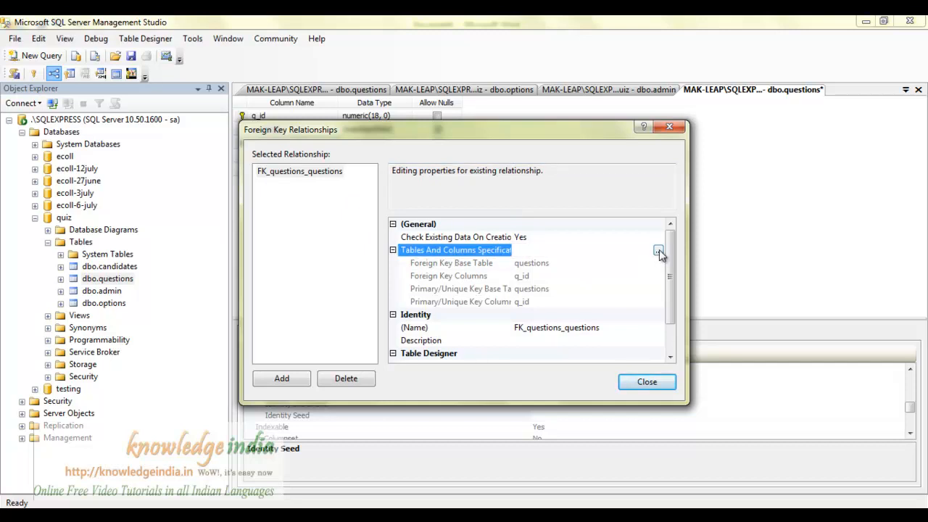
{"action": "left_click", "coordinate": [658, 251]}
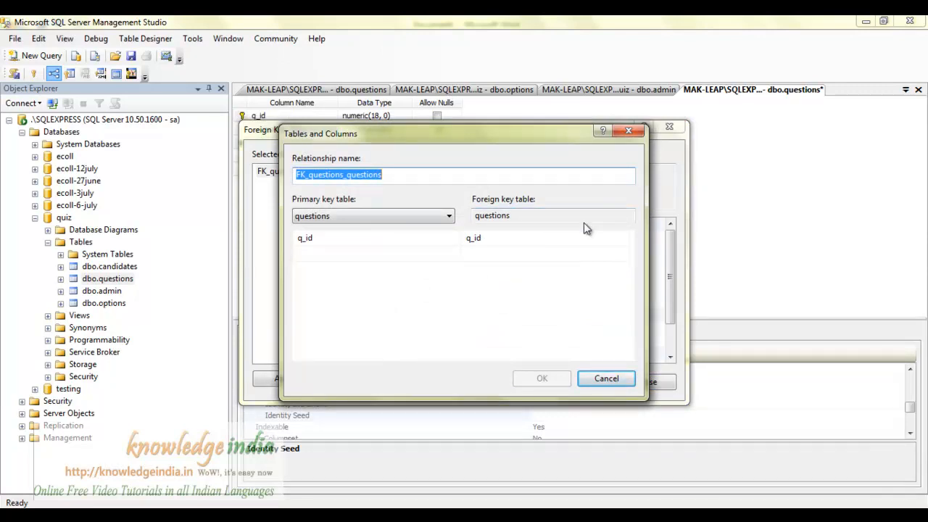
Map the foreign key column added_by to primary key table admin, column admin_id.
{"action": "left_click", "coordinate": [507, 216]}
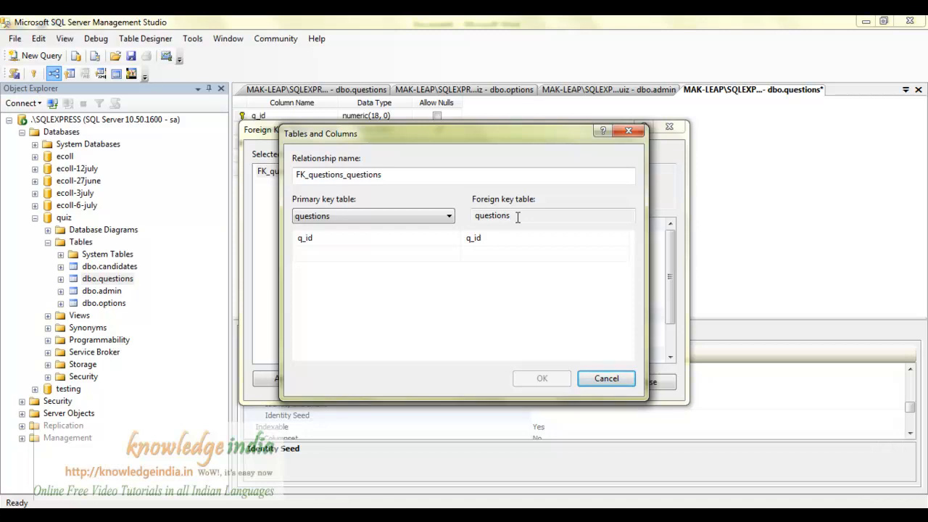
{"action": "left_click", "coordinate": [518, 216]}
{"action": "left_click", "coordinate": [479, 246]}
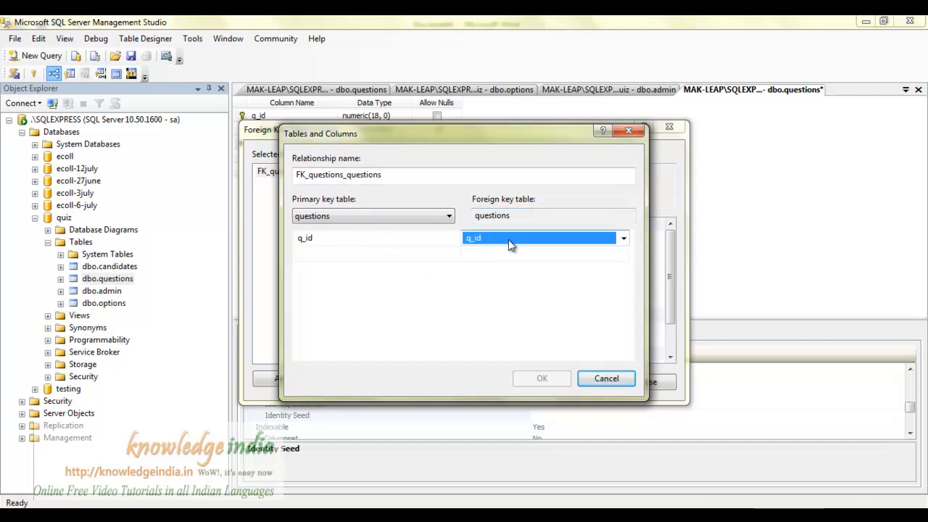
{"action": "left_click", "coordinate": [623, 242]}
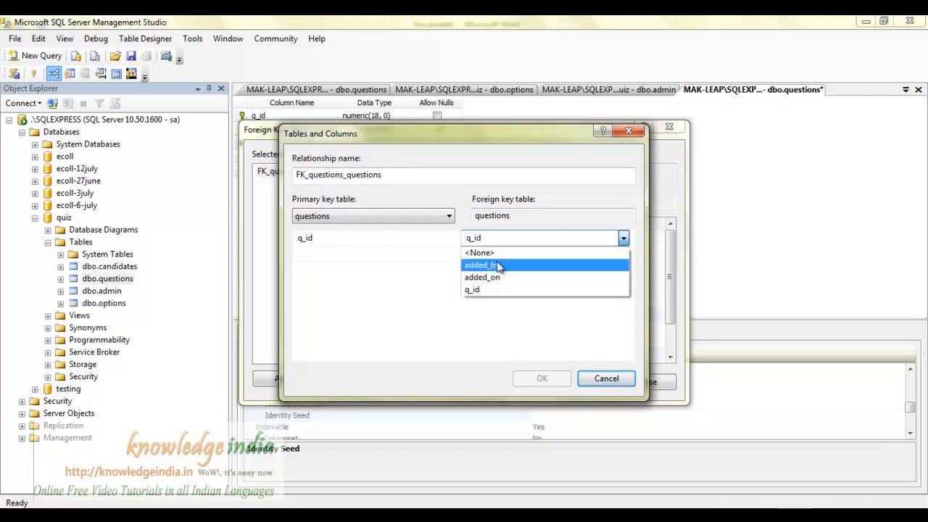
{"action": "left_click", "coordinate": [496, 266]}
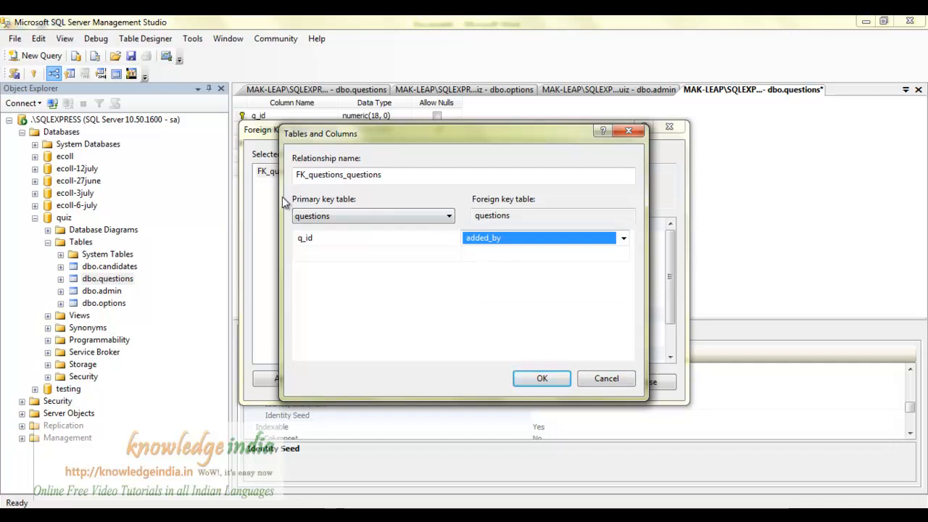
{"action": "left_click", "coordinate": [355, 217]}
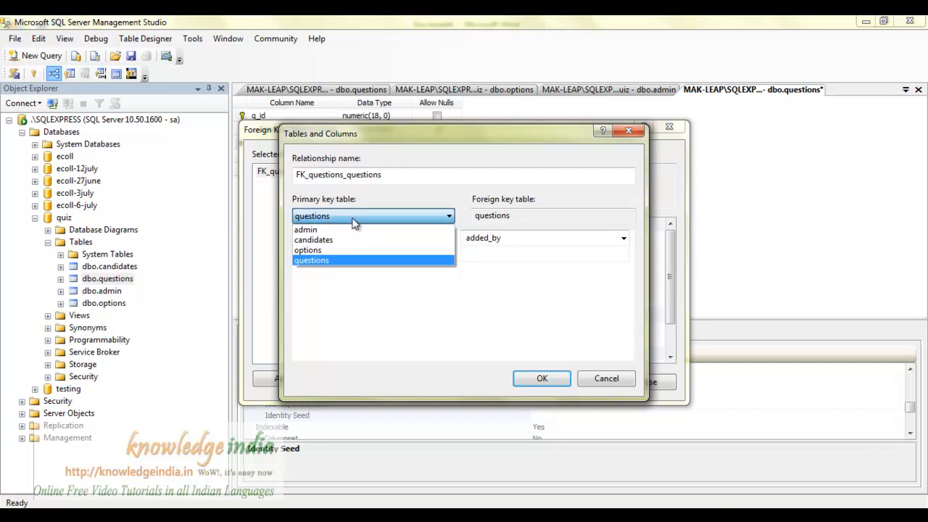
{"action": "left_click", "coordinate": [351, 229]}
{"action": "left_click", "coordinate": [388, 239]}
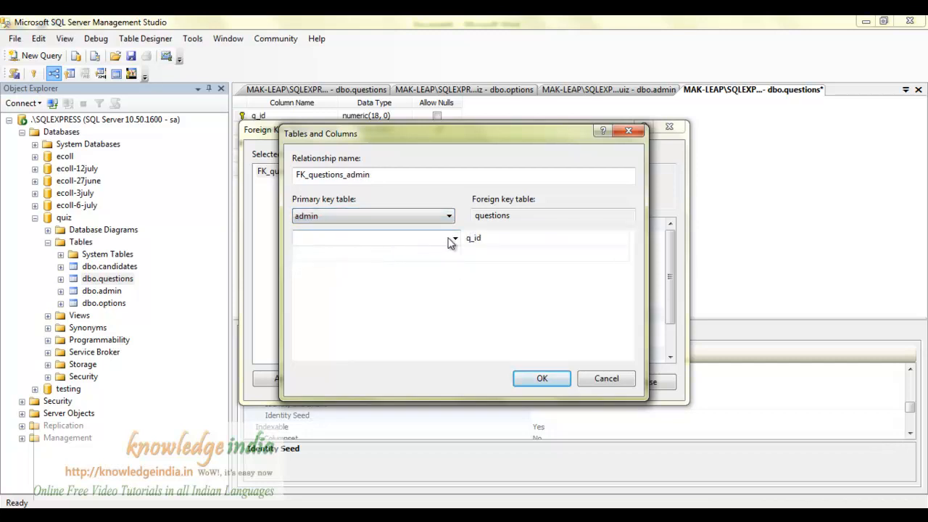
{"action": "left_click", "coordinate": [454, 239]}
{"action": "left_click", "coordinate": [415, 253]}
{"action": "left_click", "coordinate": [544, 383]}
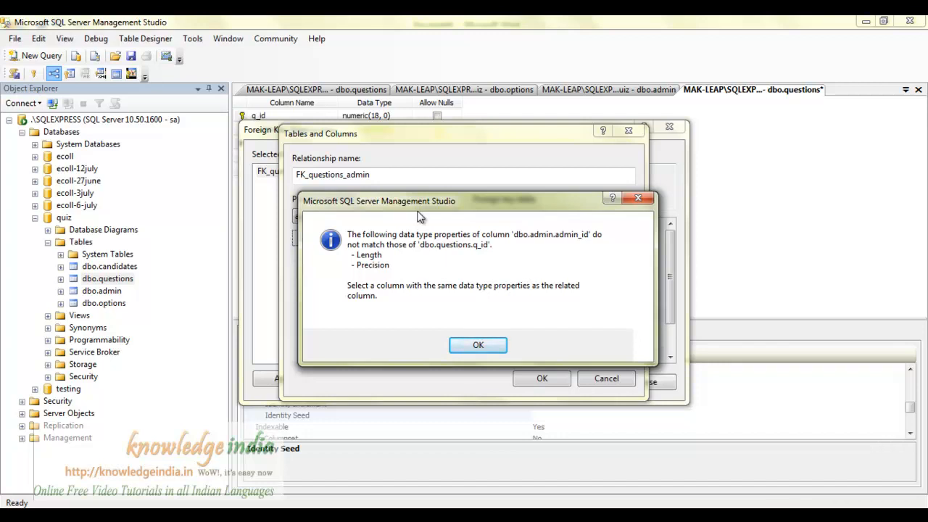
Dismiss the type-mismatch warning, reselect added_by as the foreign key column, confirm, and close relationships.
{"action": "left_click", "coordinate": [477, 345]}
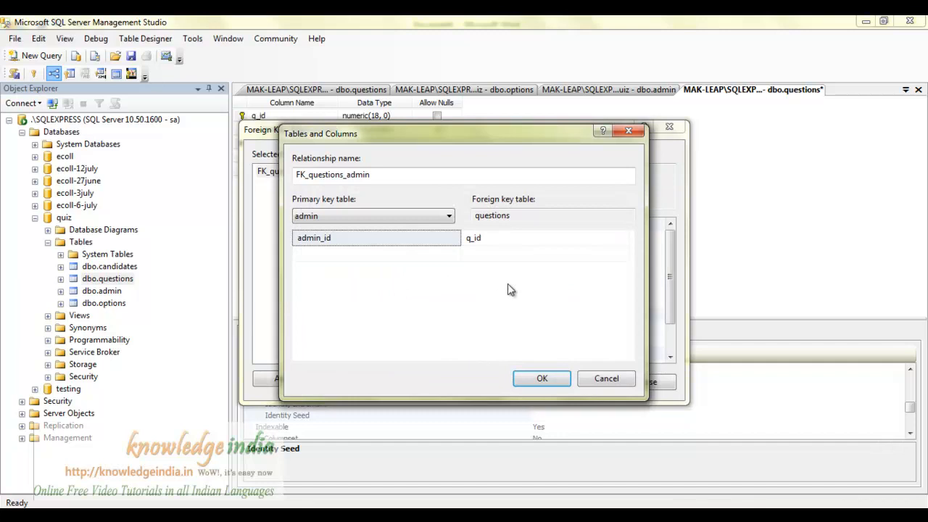
{"action": "left_click", "coordinate": [551, 238]}
{"action": "left_click", "coordinate": [623, 238]}
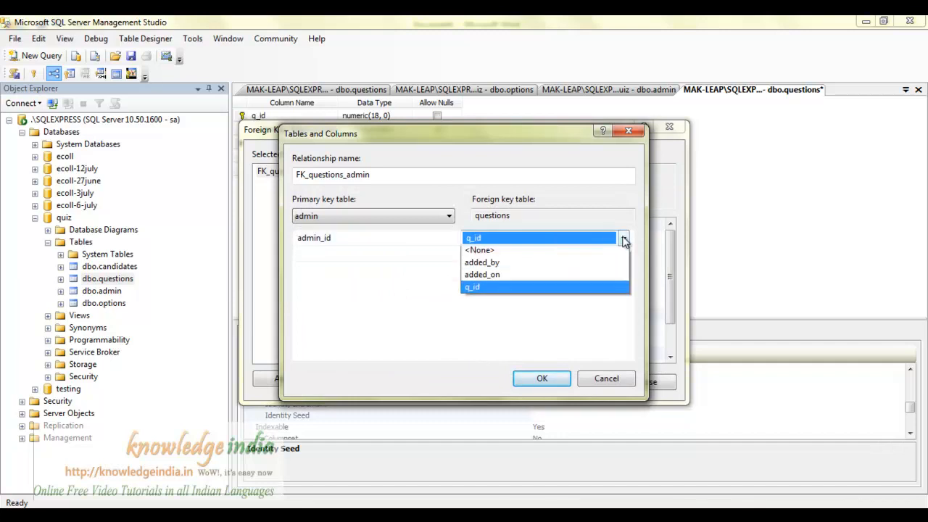
{"action": "left_click", "coordinate": [504, 266]}
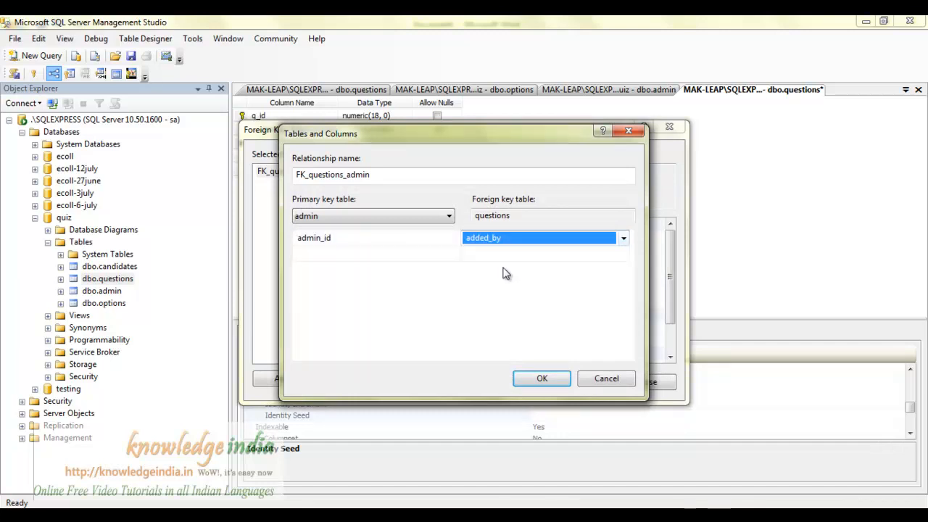
{"action": "left_click", "coordinate": [541, 379]}
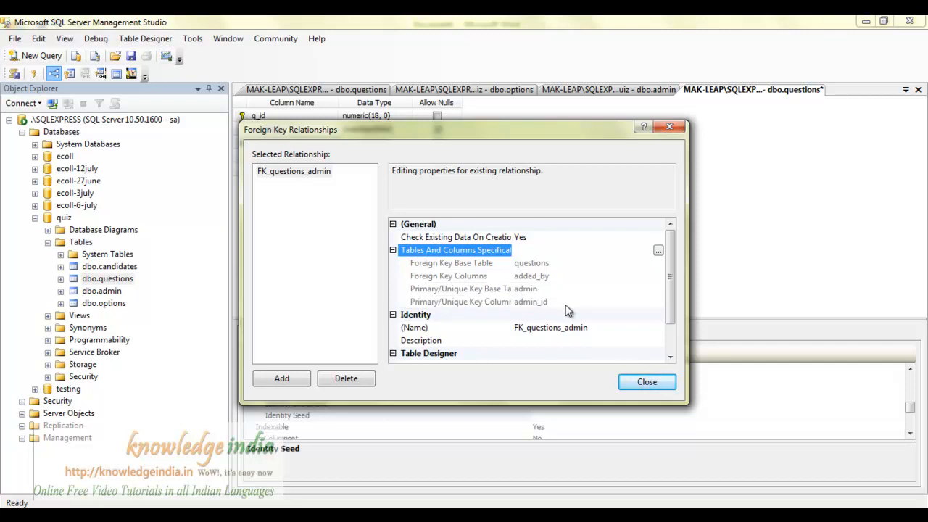
{"action": "left_click_drag", "start_coordinate": [670, 313], "coordinate": [672, 362]}
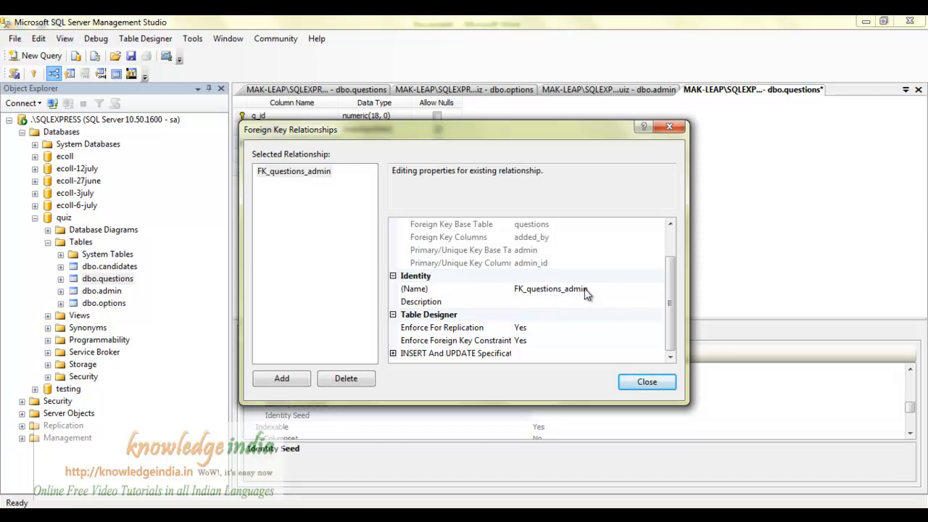
{"action": "left_click", "coordinate": [647, 382]}
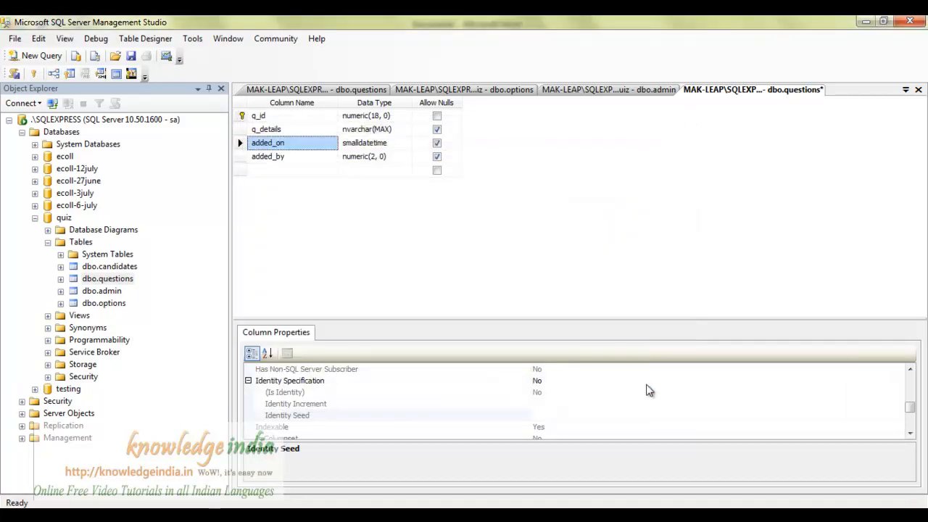
Save the admin and questions tables; dismiss the FK_questions_admin conflict error messages.
{"action": "key", "text": "ctrl+s"}
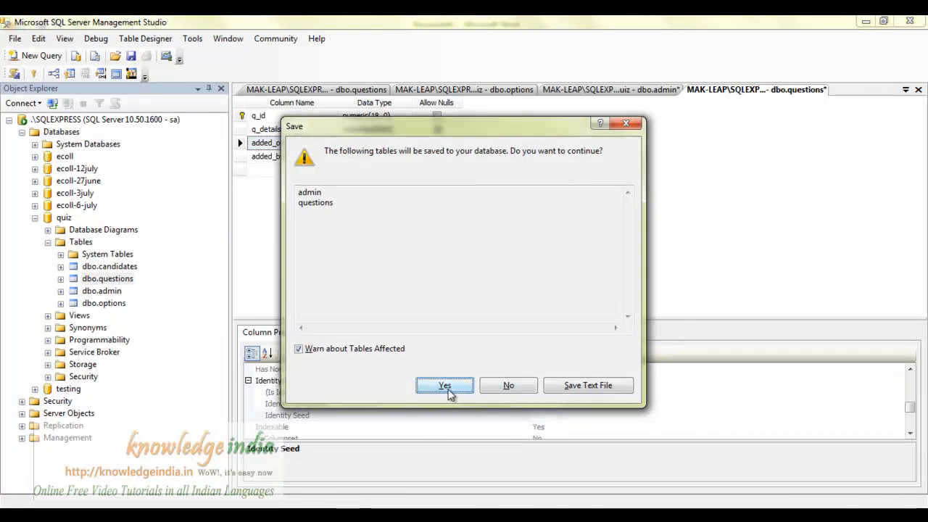
{"action": "left_click", "coordinate": [445, 386]}
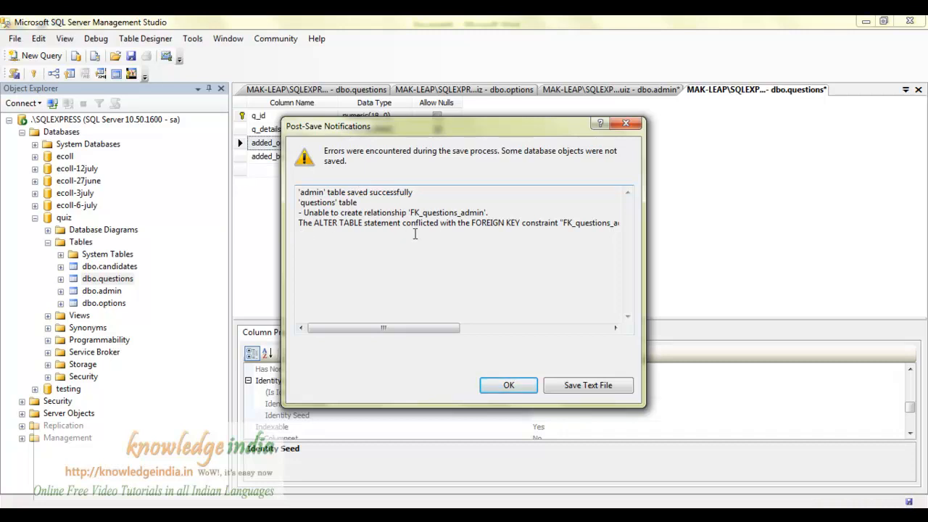
{"action": "left_click_drag", "start_coordinate": [450, 330], "coordinate": [543, 330]}
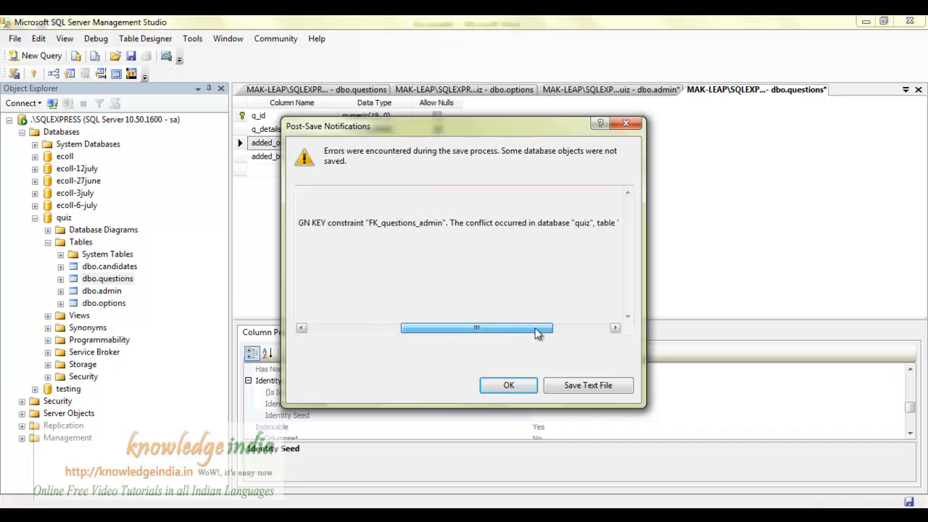
{"action": "left_click_drag", "start_coordinate": [476, 332], "coordinate": [541, 332]}
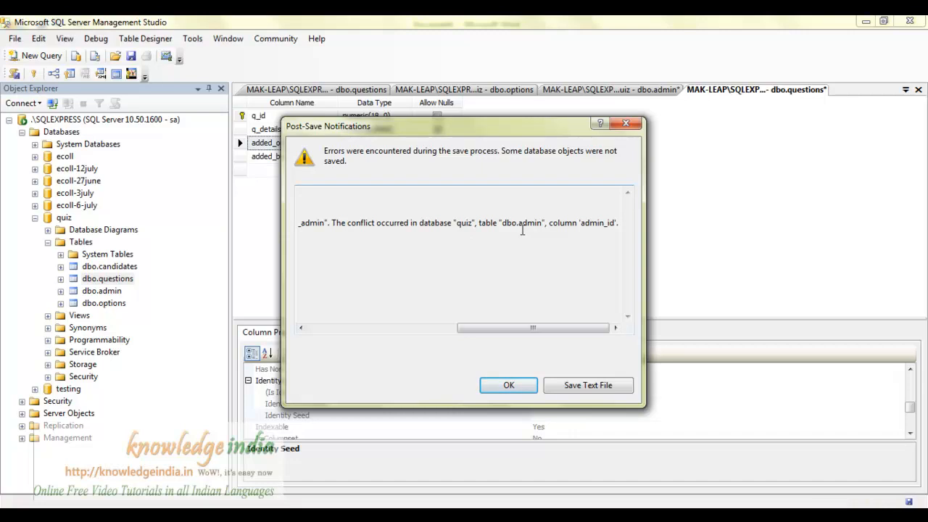
{"action": "left_click_drag", "start_coordinate": [512, 328], "coordinate": [425, 327]}
{"action": "left_click", "coordinate": [507, 385]}
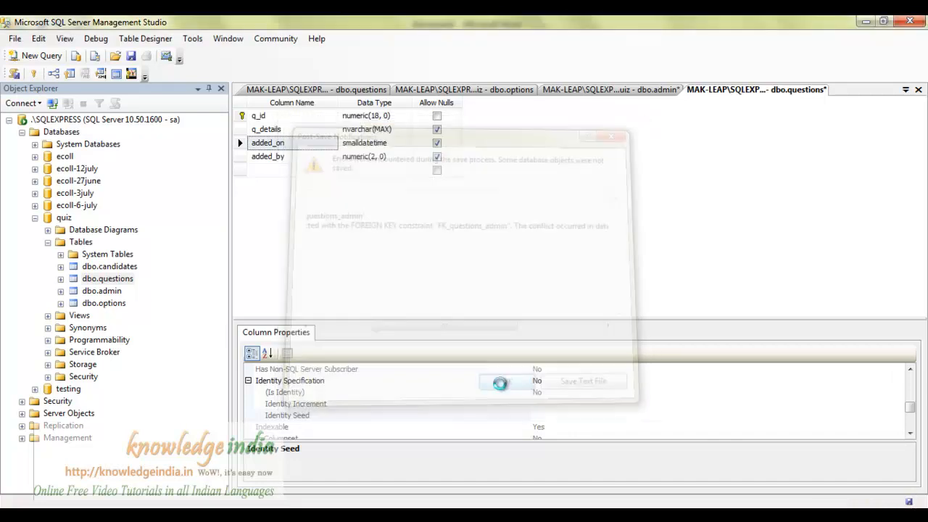
{"action": "left_click", "coordinate": [632, 288]}
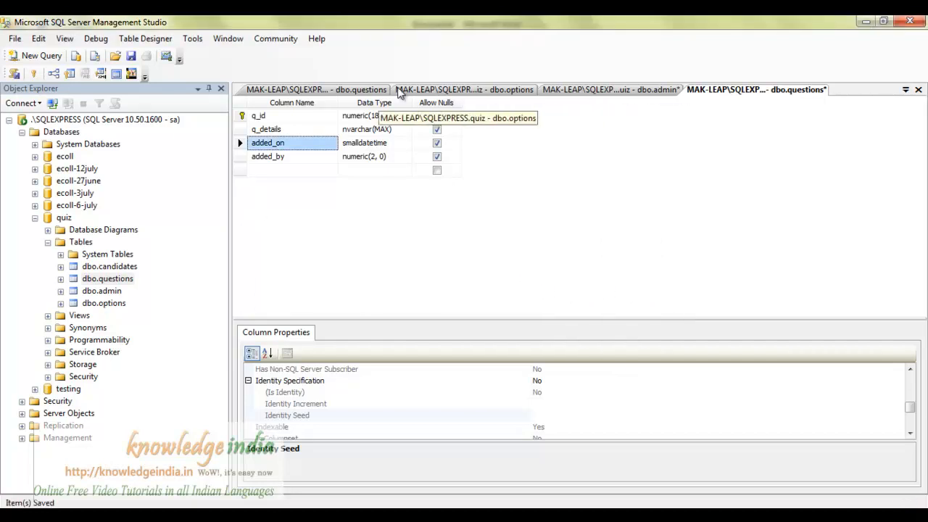
Open the dbo.admin table's top 200 rows for editing.
{"action": "left_click", "coordinate": [350, 90]}
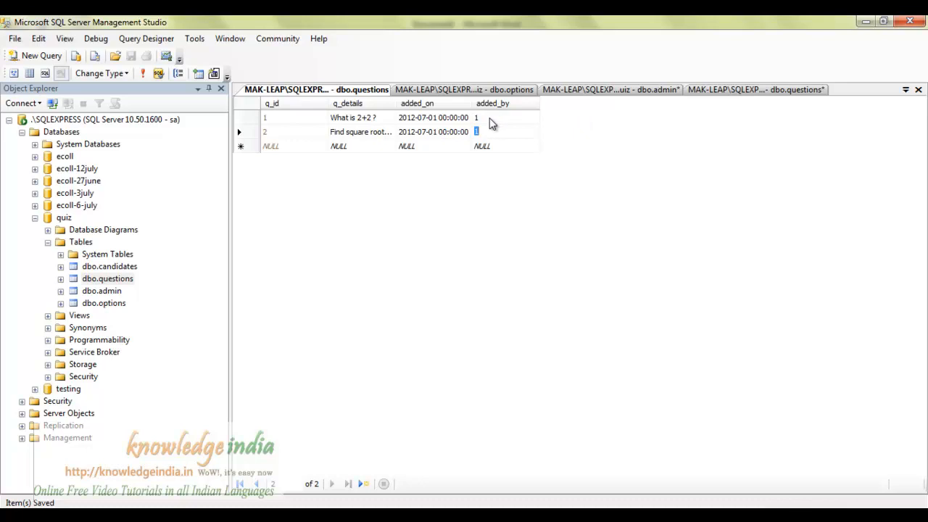
{"action": "left_click", "coordinate": [643, 90]}
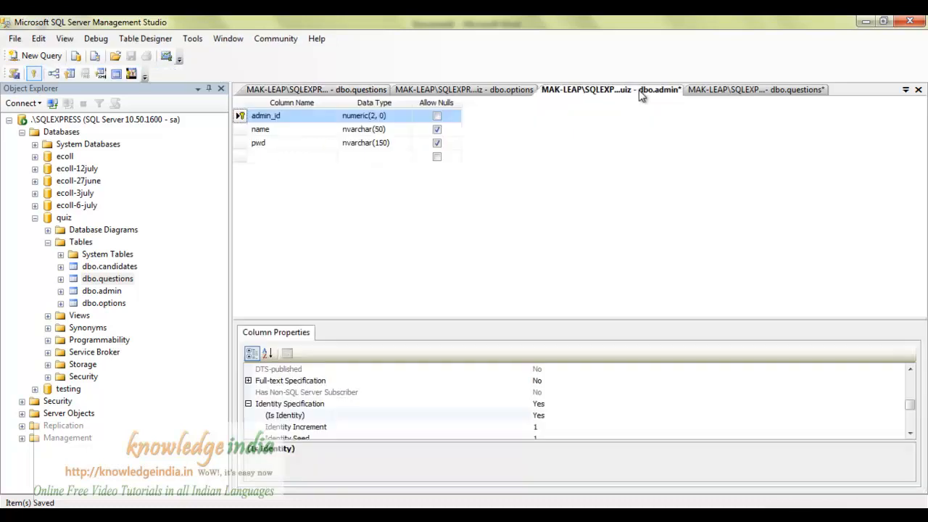
{"action": "left_click", "coordinate": [90, 291]}
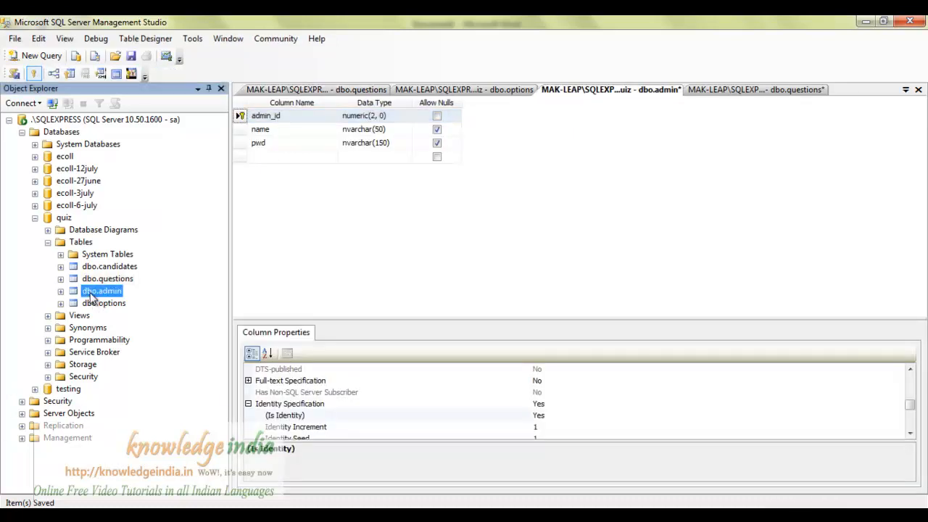
{"action": "right_click", "coordinate": [90, 294]}
{"action": "left_click", "coordinate": [145, 307]}
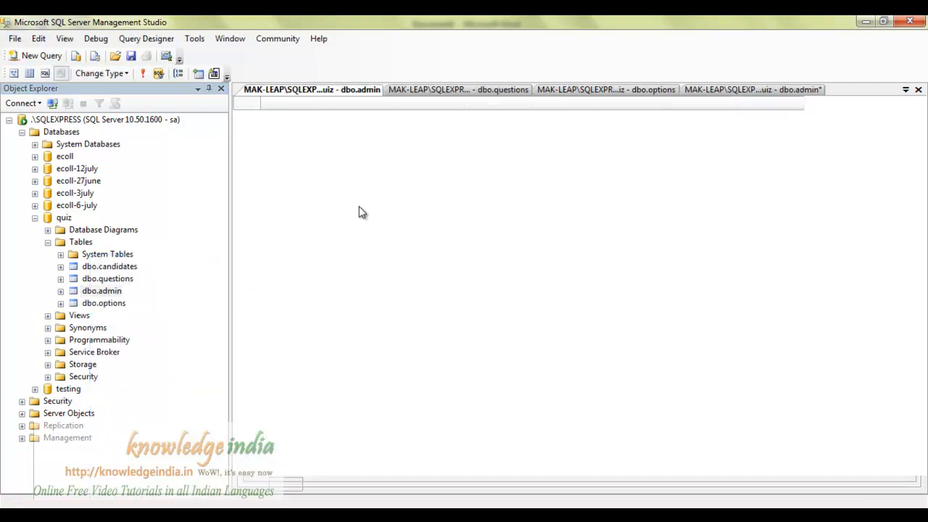
Add an admin row named Admin1 with a password, then return to the admin design.
{"action": "left_click", "coordinate": [339, 118]}
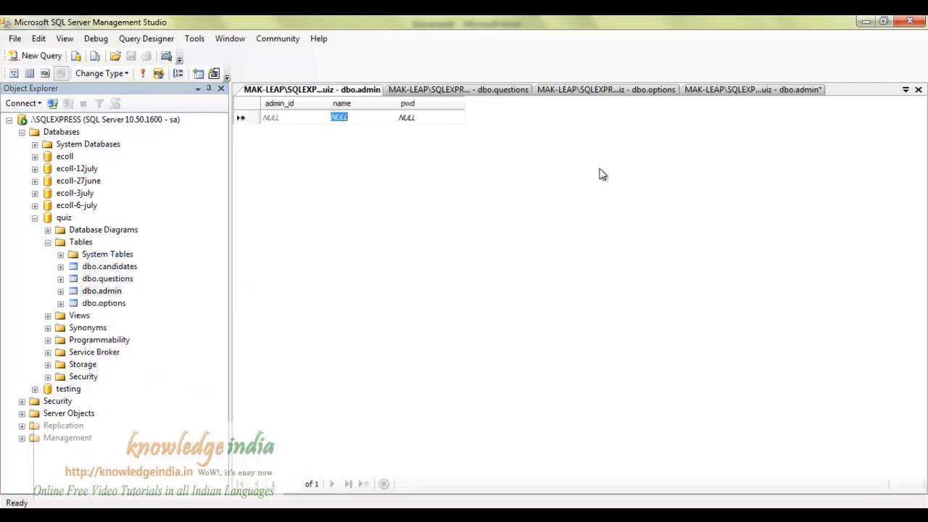
{"action": "type", "text": "Admin"}
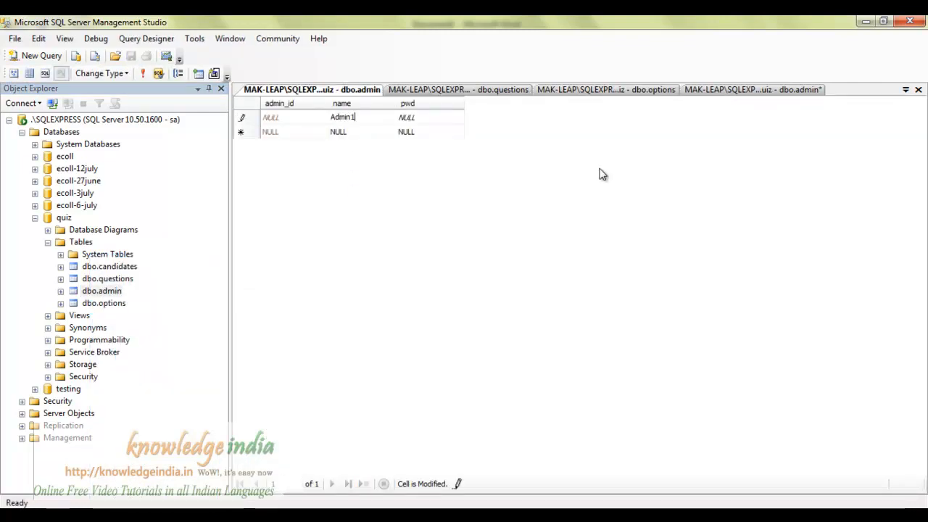
{"action": "type", "text": "1"}
{"action": "key", "text": "Tab"}
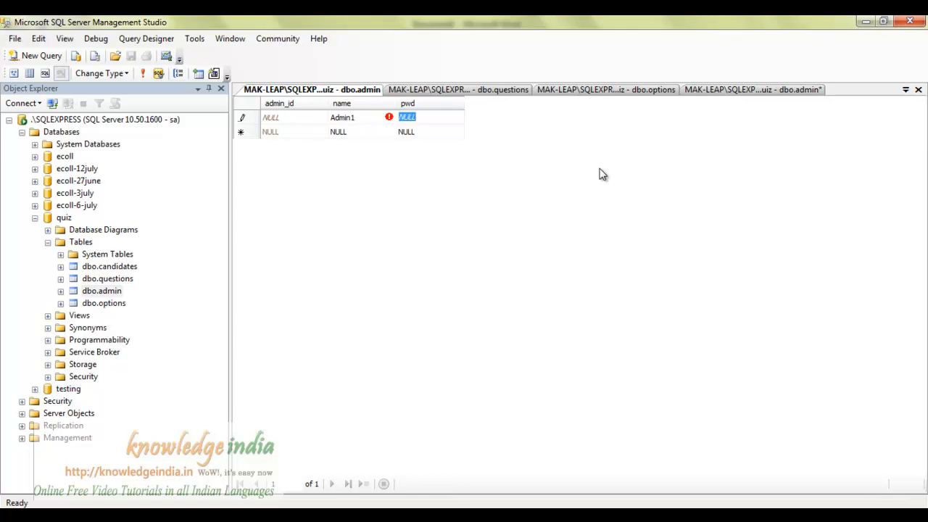
{"action": "type", "text": "admin"}
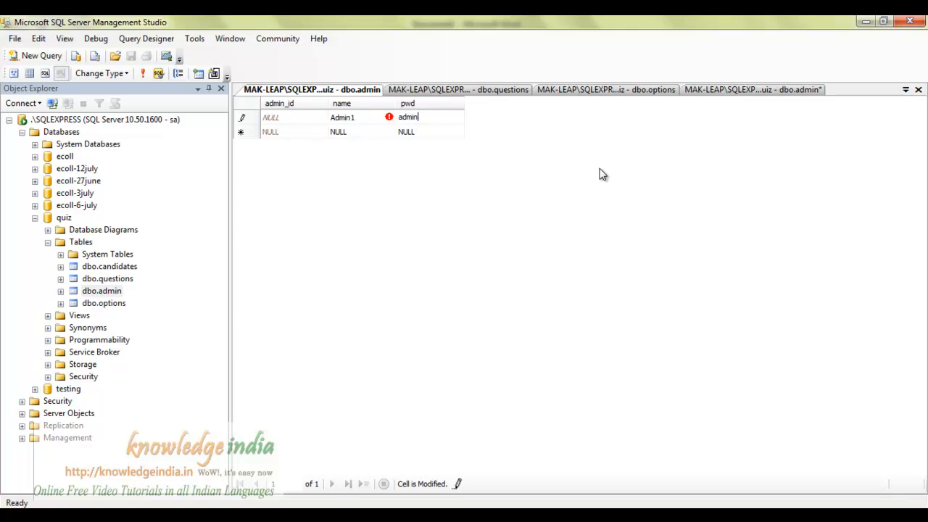
{"action": "key", "text": "Return"}
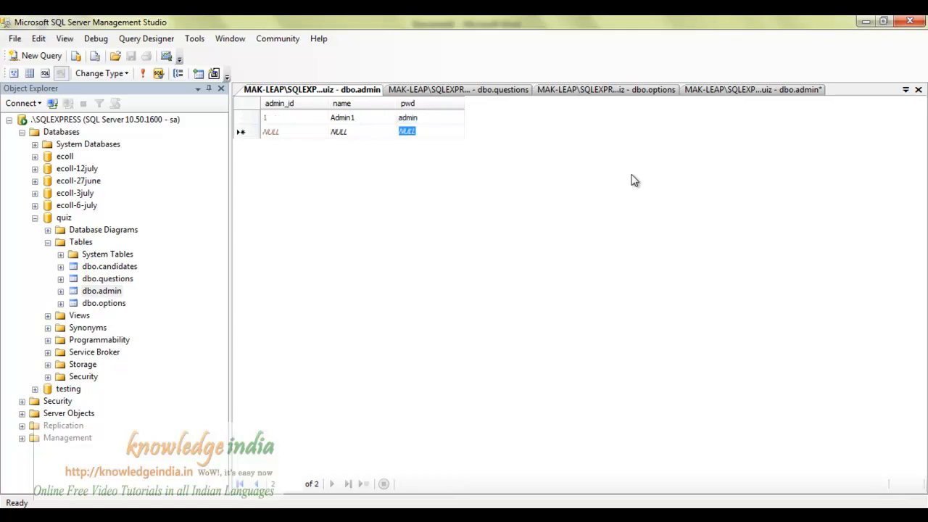
{"action": "left_click", "coordinate": [766, 91]}
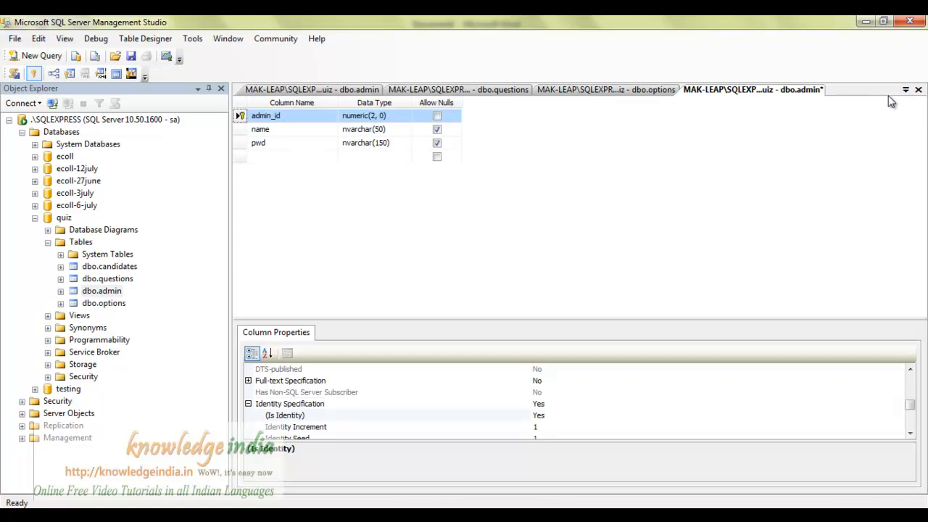
Switch back to the dbo.questions table design tab.
{"action": "left_click", "coordinate": [906, 89]}
{"action": "left_click", "coordinate": [803, 169]}
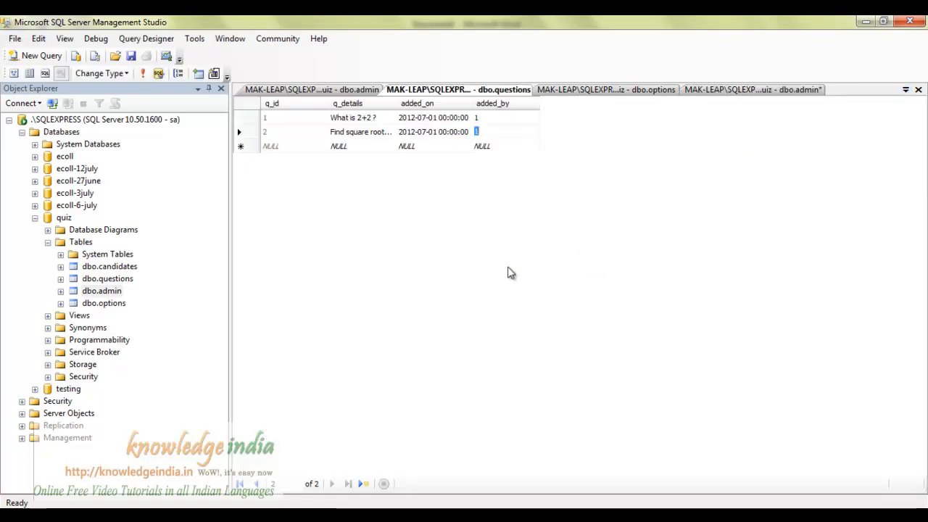
{"action": "left_click", "coordinate": [906, 90]}
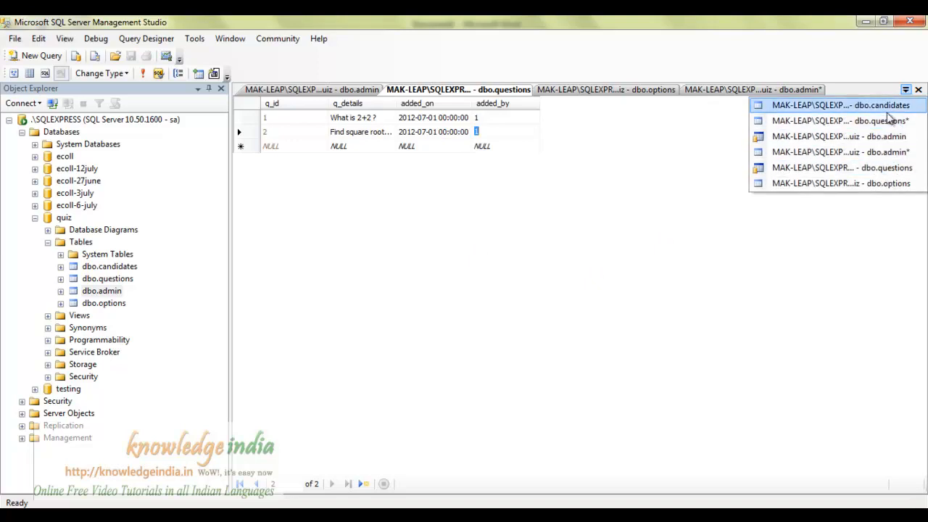
{"action": "left_click", "coordinate": [886, 121]}
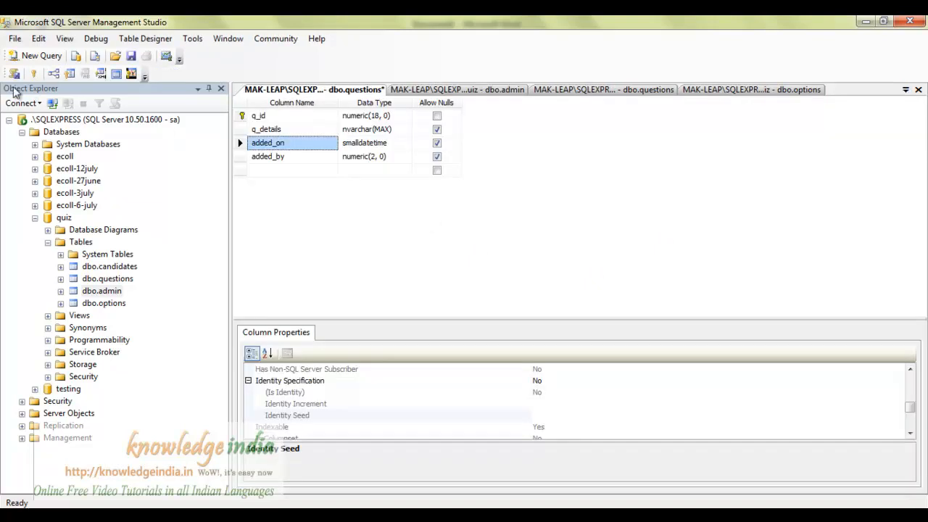
Review the FK_questions_admin relationship settings, then save the admin and questions tables.
{"action": "left_click", "coordinate": [54, 73]}
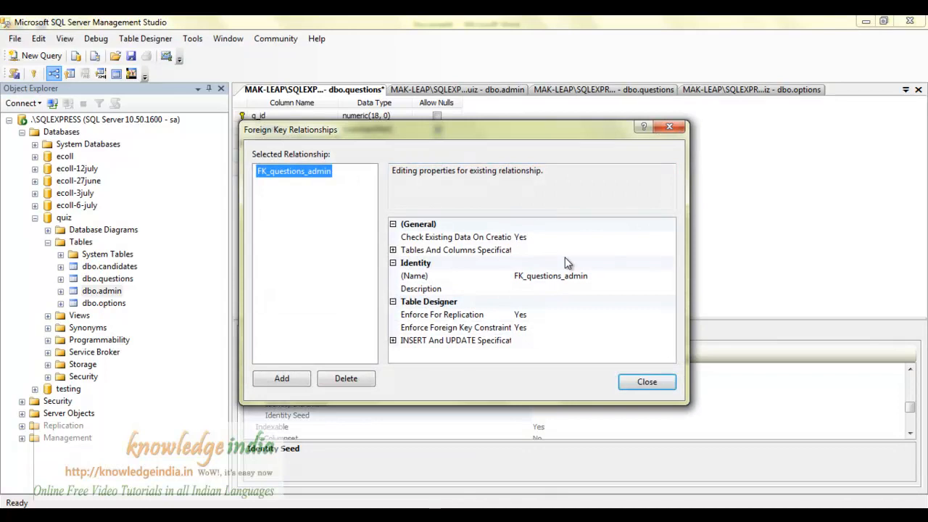
{"action": "left_click", "coordinate": [394, 250]}
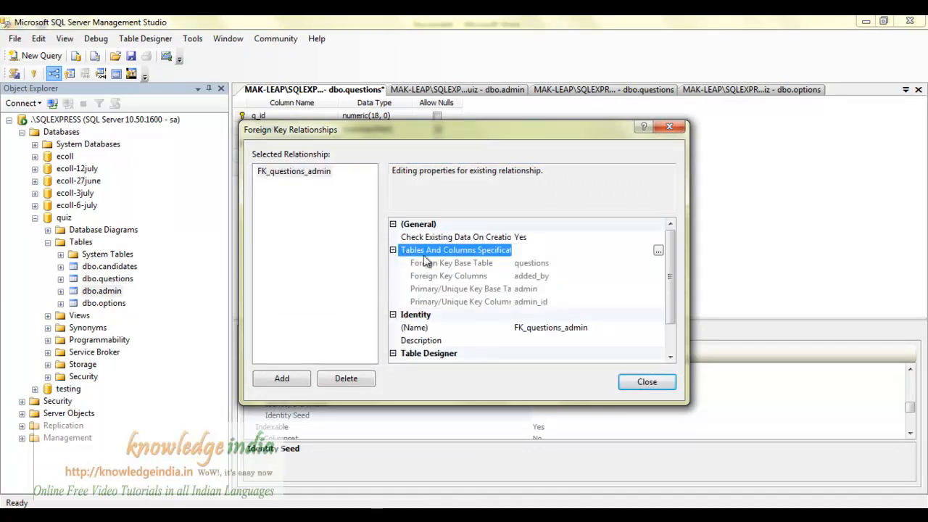
{"action": "left_click", "coordinate": [394, 251]}
{"action": "left_click", "coordinate": [393, 341]}
{"action": "scroll", "coordinate": [562, 334], "scroll_direction": "down", "scroll_amount": 1}
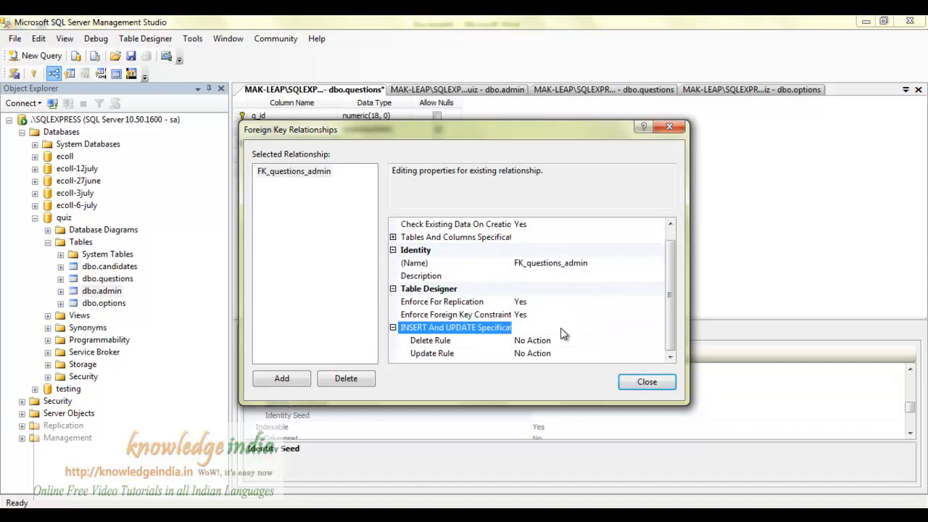
{"action": "left_click", "coordinate": [646, 382]}
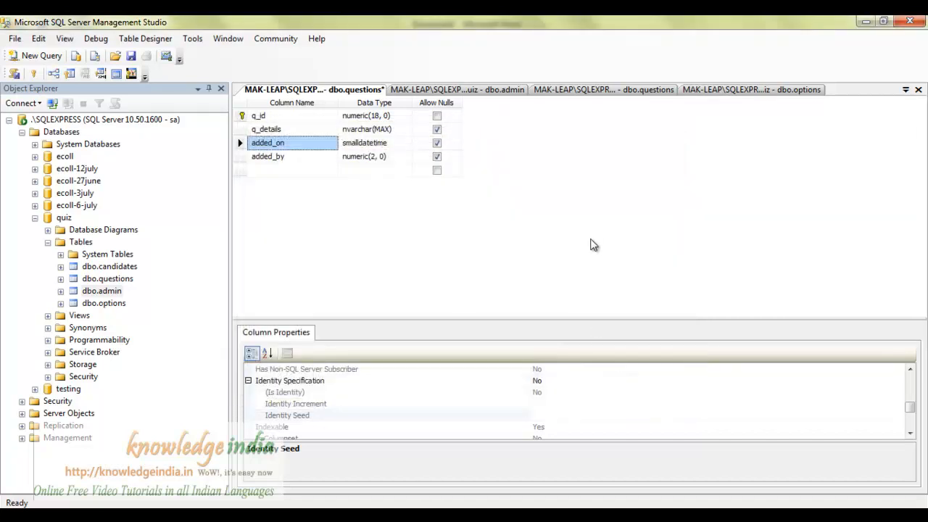
{"action": "key", "text": "ctrl+s"}
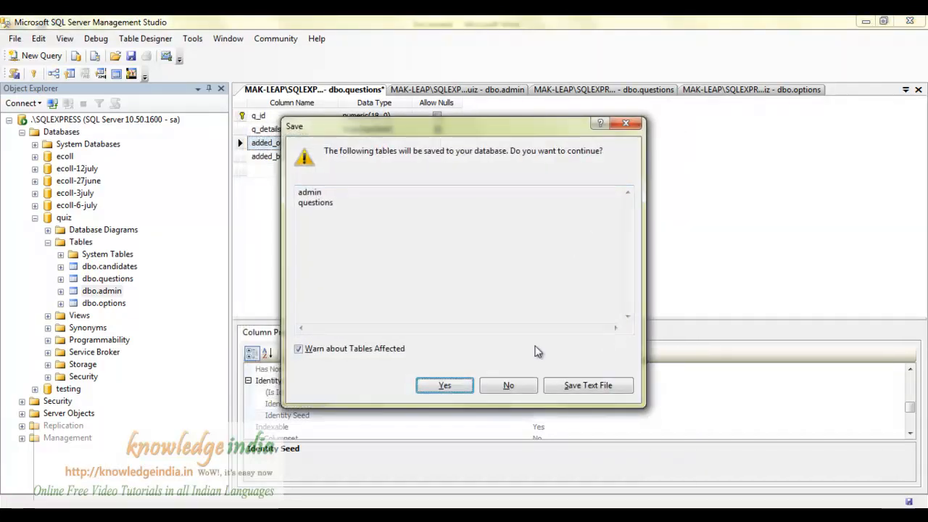
{"action": "left_click", "coordinate": [450, 390]}
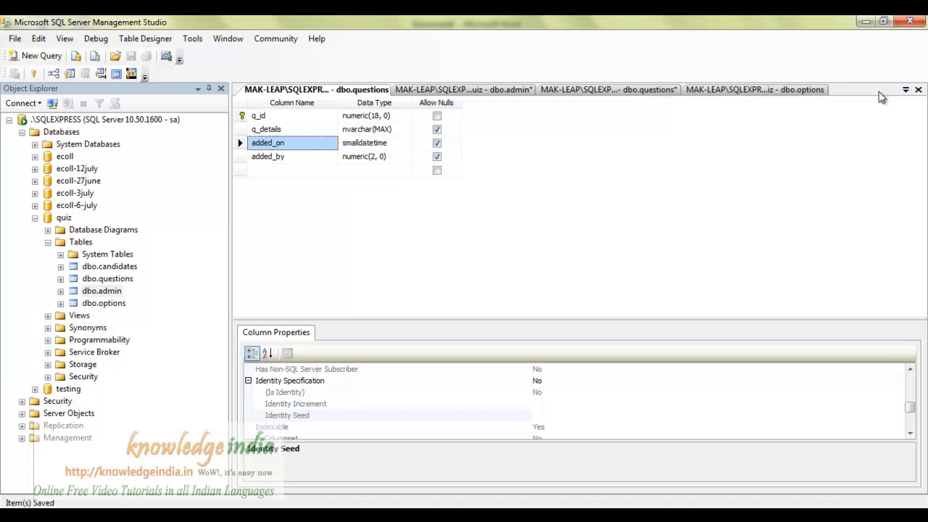
Return to the dbo.options design and open its Foreign Key Relationships dialog.
{"action": "left_click", "coordinate": [817, 90]}
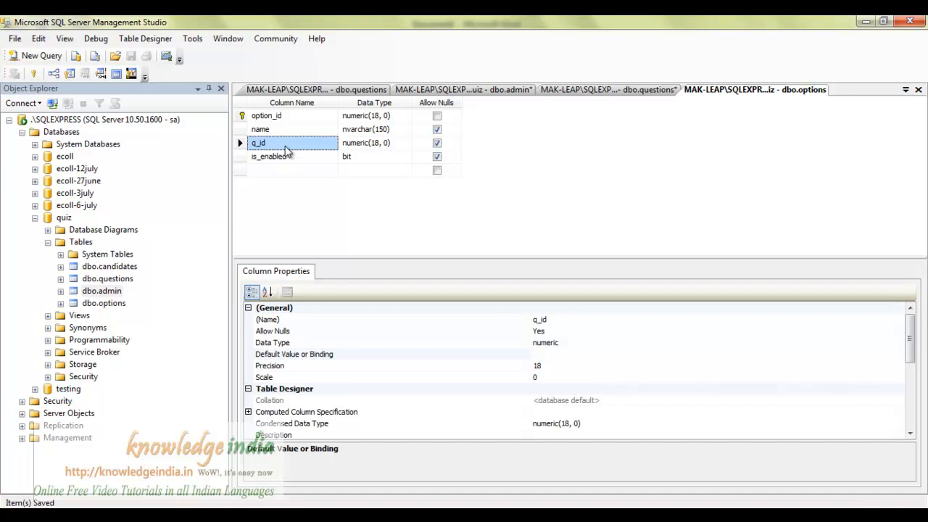
{"action": "left_click", "coordinate": [906, 90]}
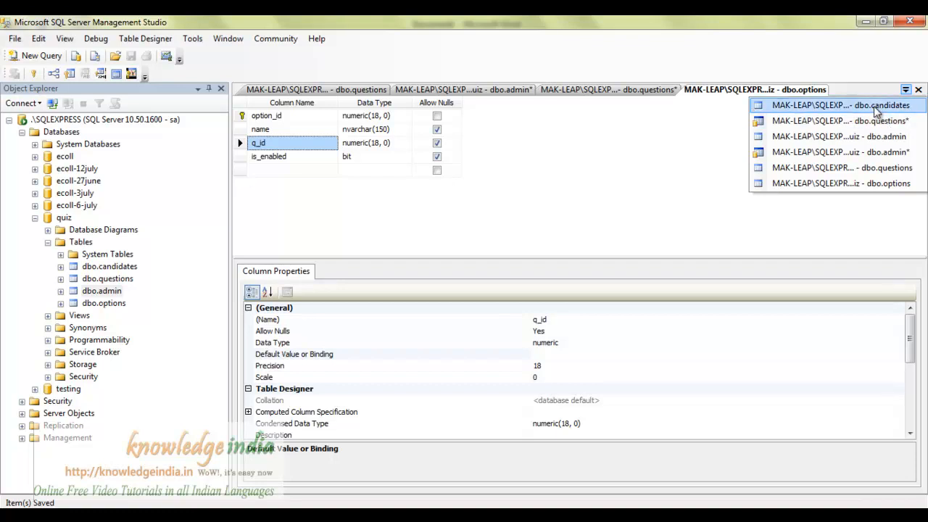
{"action": "left_click", "coordinate": [867, 167]}
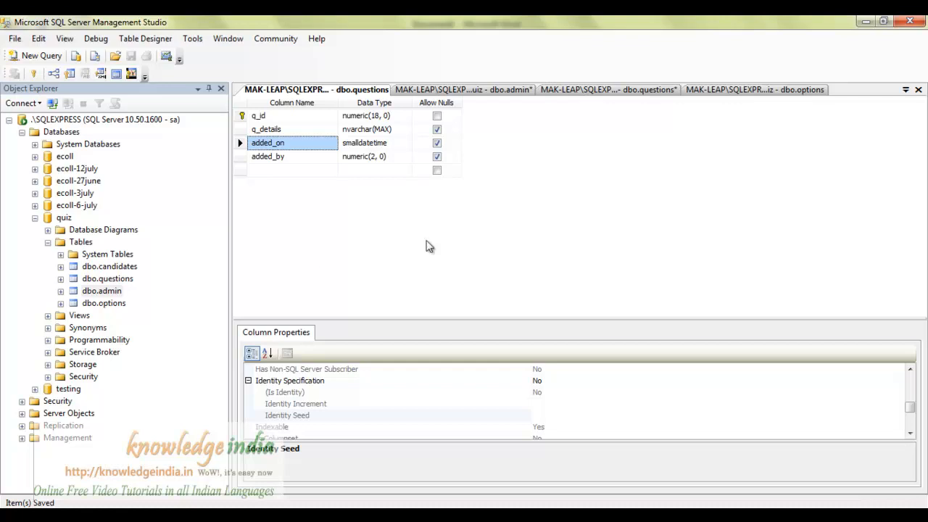
{"action": "left_click", "coordinate": [822, 92]}
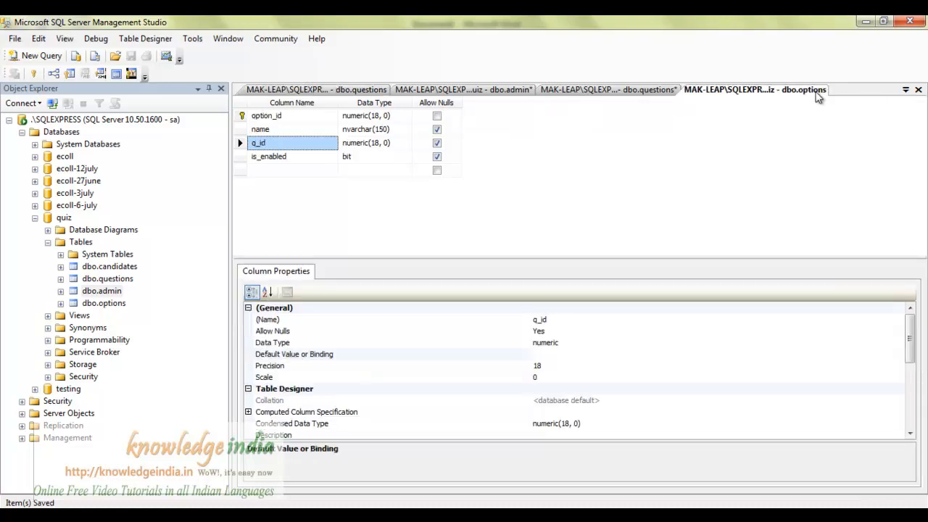
{"action": "left_click", "coordinate": [54, 74]}
Add a new relationship and set options.q_id as its foreign key column.
{"action": "left_click", "coordinate": [279, 377]}
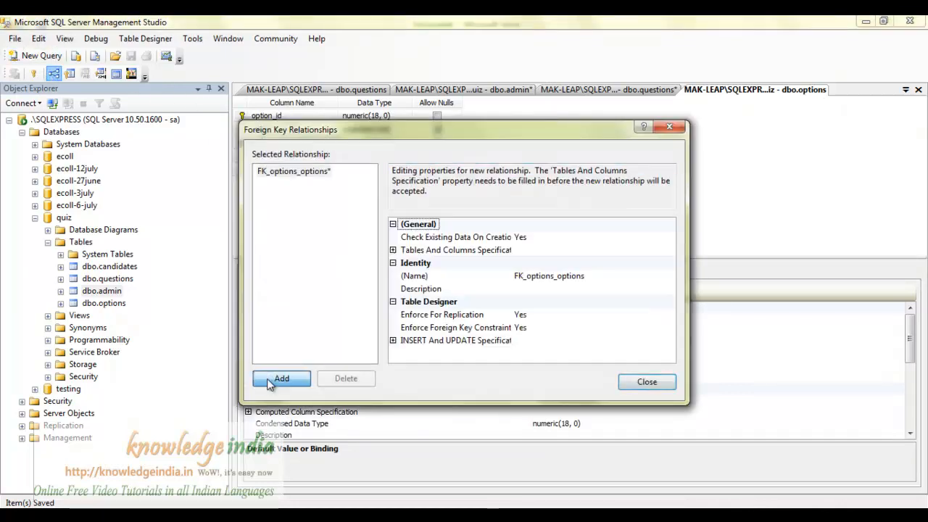
{"action": "left_click", "coordinate": [393, 250]}
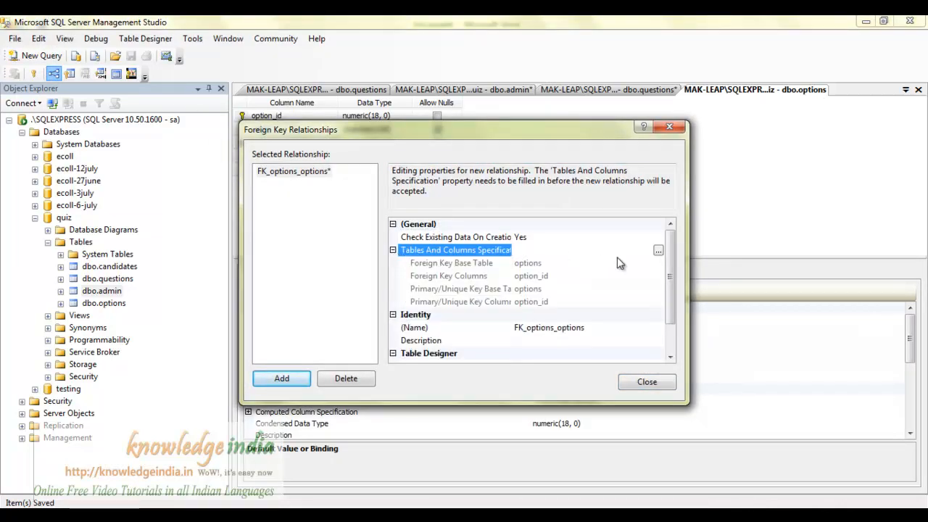
{"action": "left_click", "coordinate": [658, 250]}
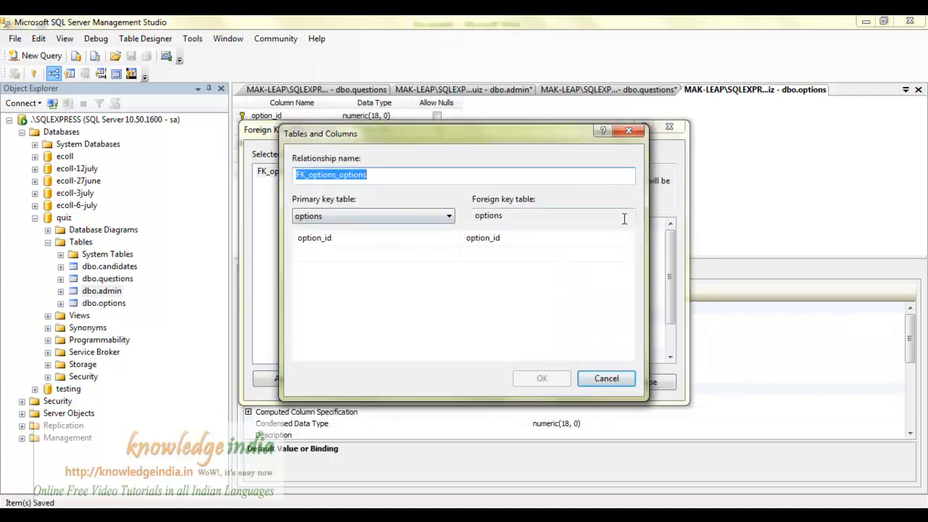
{"action": "left_click", "coordinate": [555, 243]}
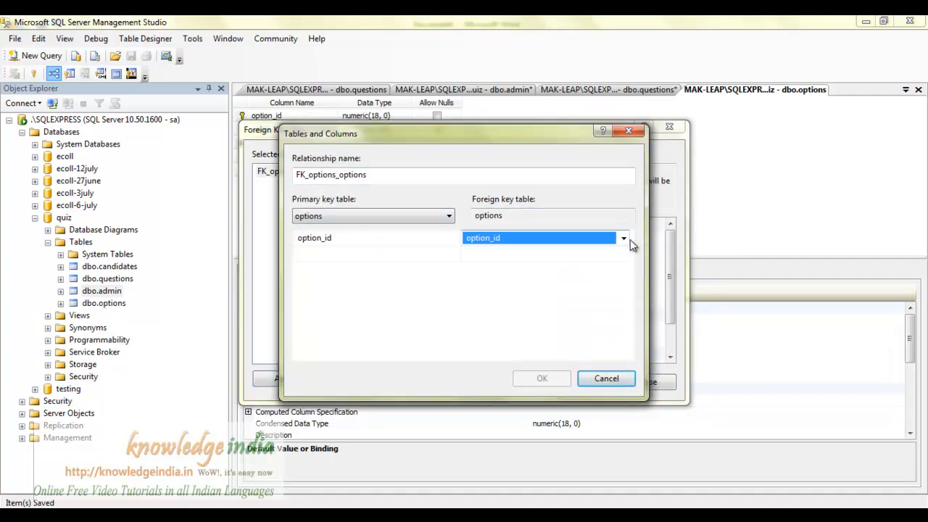
{"action": "left_click", "coordinate": [624, 238]}
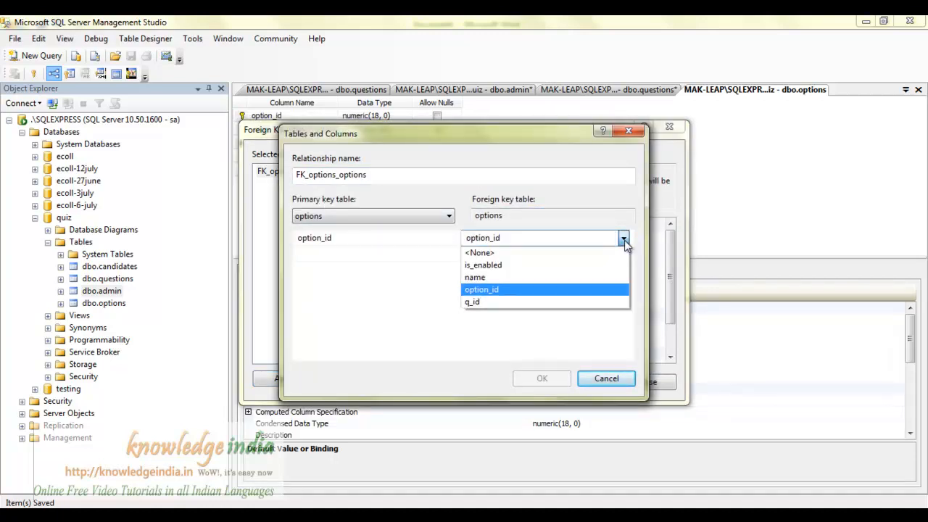
{"action": "left_click", "coordinate": [487, 302]}
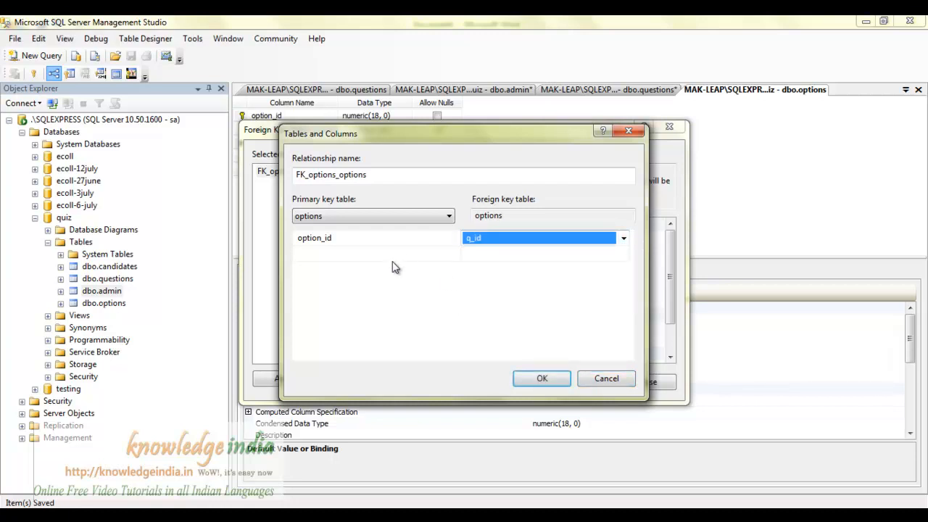
Link it to questions.q_id as primary key, confirm the mapping, and save both tables.
{"action": "left_click", "coordinate": [398, 217]}
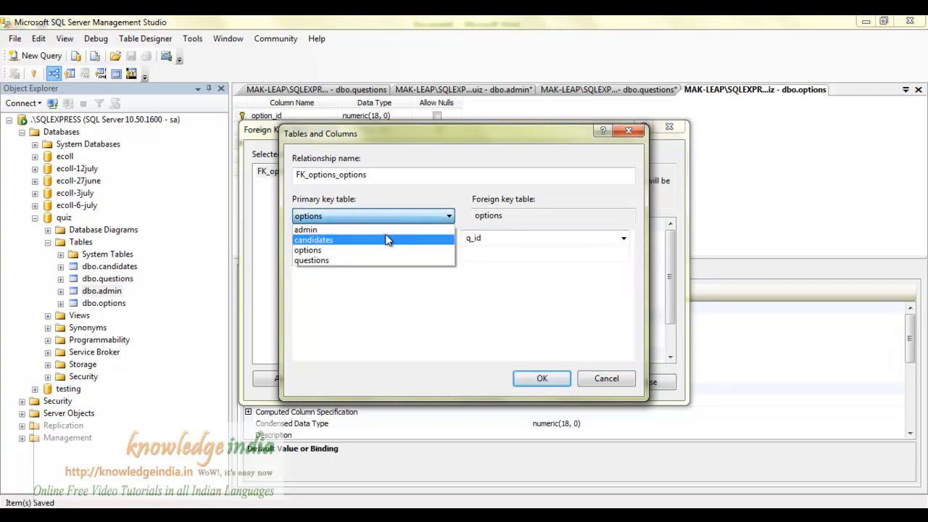
{"action": "left_click", "coordinate": [367, 261]}
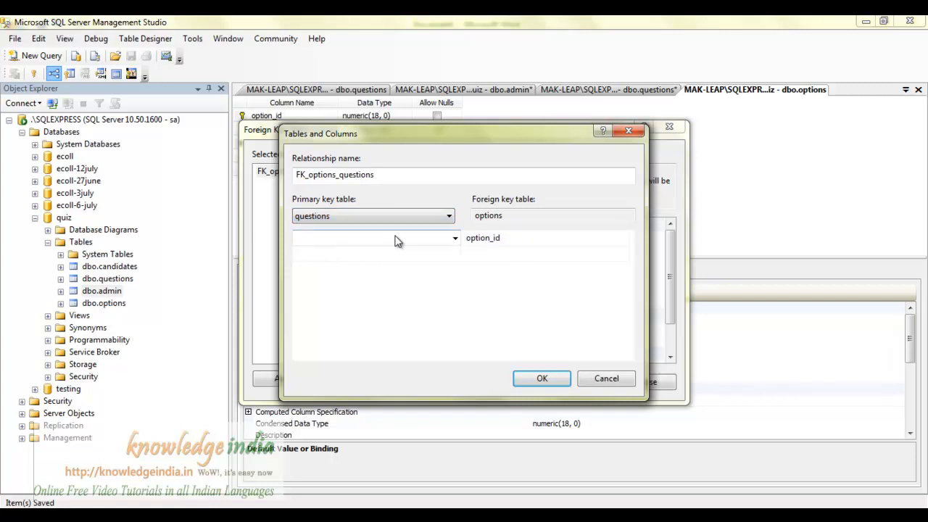
{"action": "left_click", "coordinate": [455, 240]}
{"action": "left_click", "coordinate": [340, 278]}
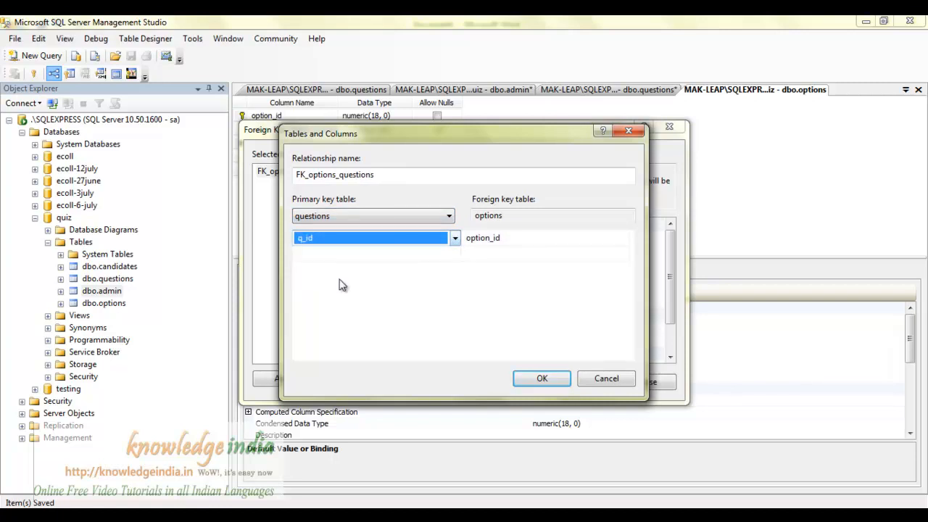
{"action": "left_click", "coordinate": [552, 238]}
{"action": "left_click", "coordinate": [623, 237]}
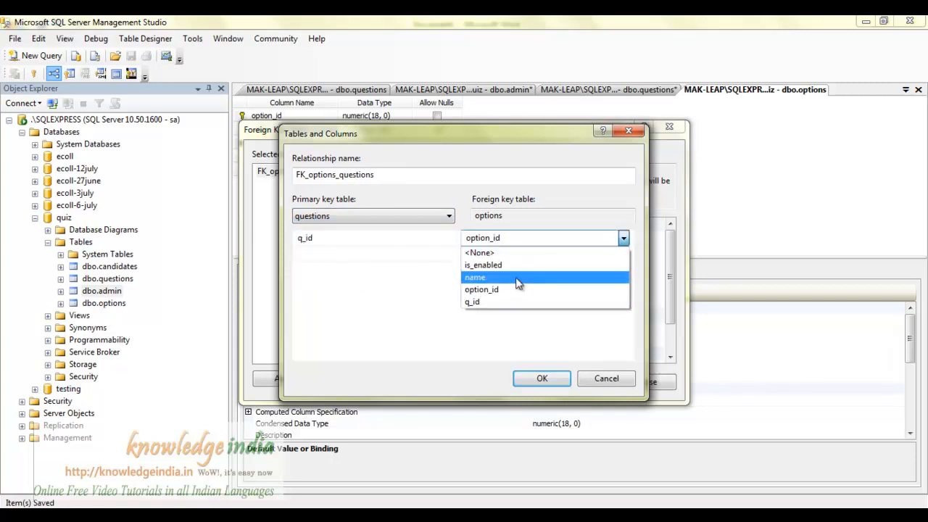
{"action": "left_click", "coordinate": [498, 302]}
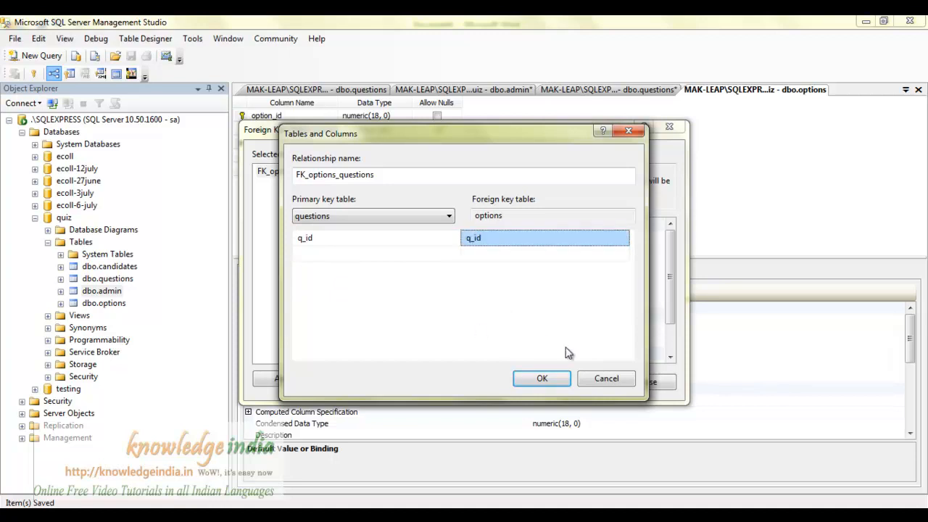
{"action": "left_click", "coordinate": [544, 378]}
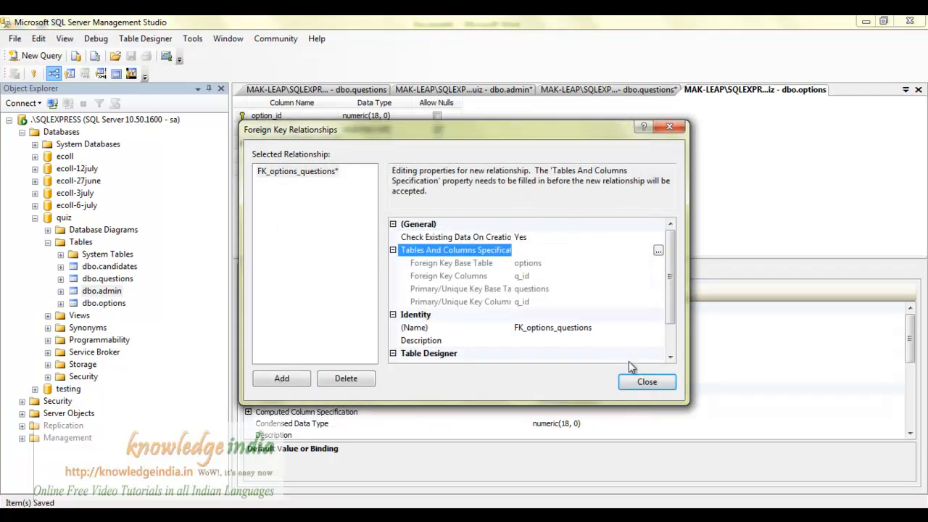
{"action": "left_click", "coordinate": [639, 386]}
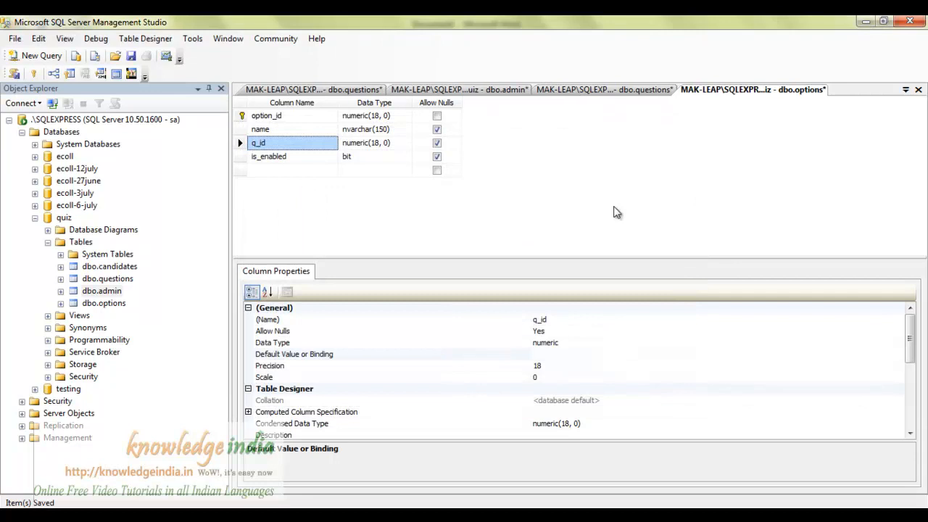
{"action": "key", "text": "ctrl+s"}
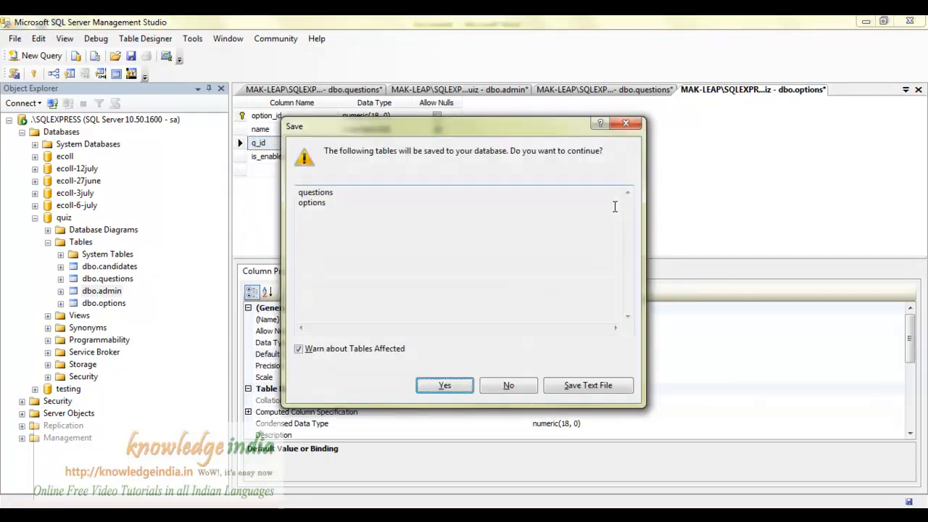
{"action": "left_click", "coordinate": [444, 386]}
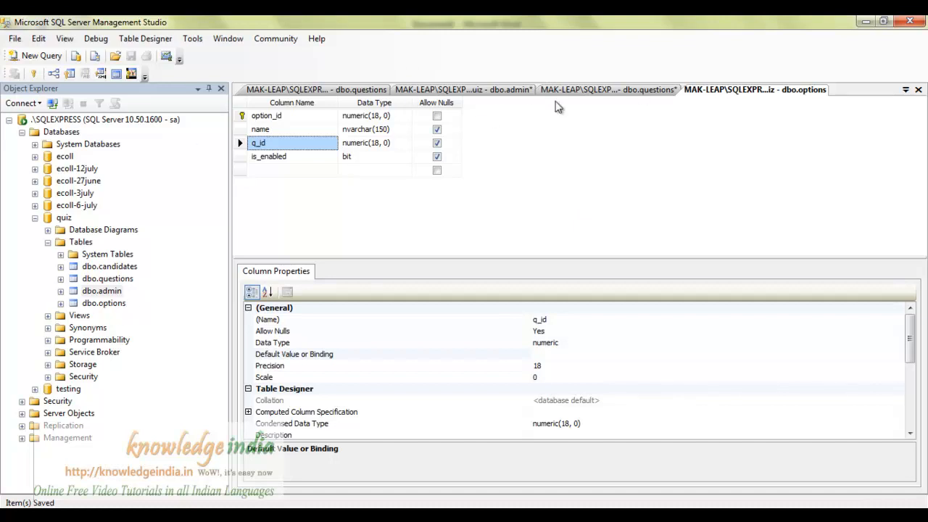
Refresh the dbo.questions rows and open dbo.options with Edit Top 200 Rows.
{"action": "left_click", "coordinate": [582, 90]}
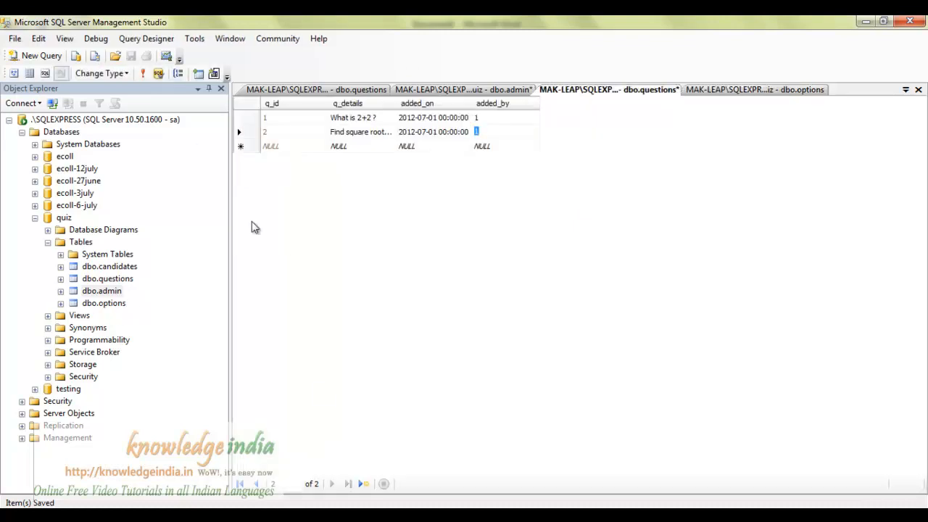
{"action": "left_click", "coordinate": [145, 73]}
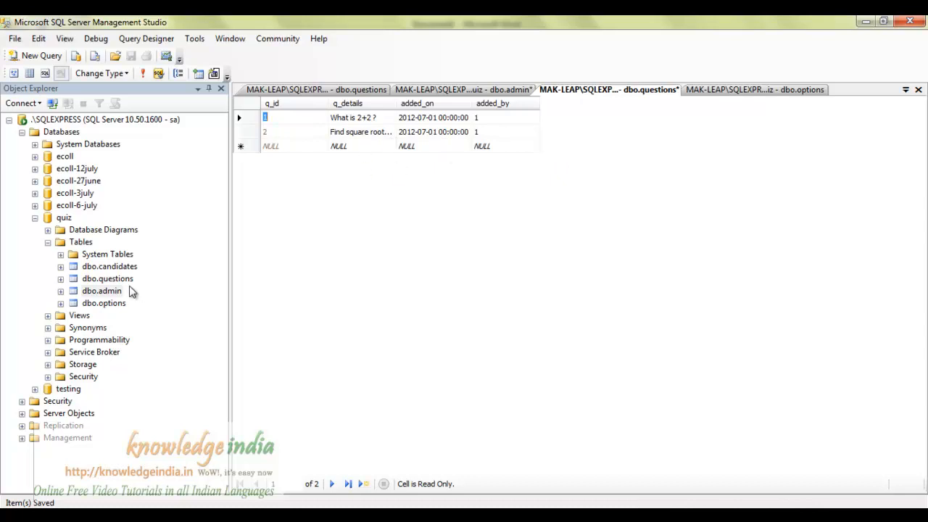
{"action": "right_click", "coordinate": [112, 304]}
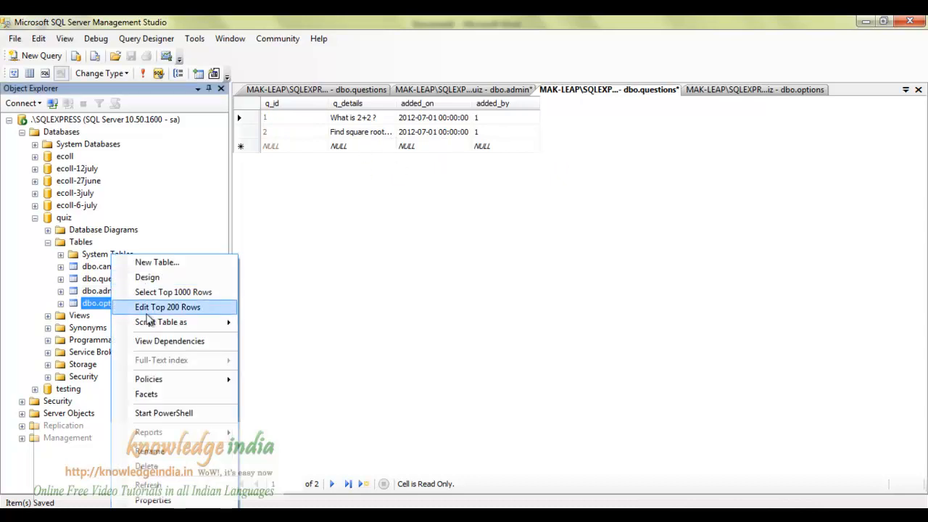
{"action": "left_click", "coordinate": [148, 307]}
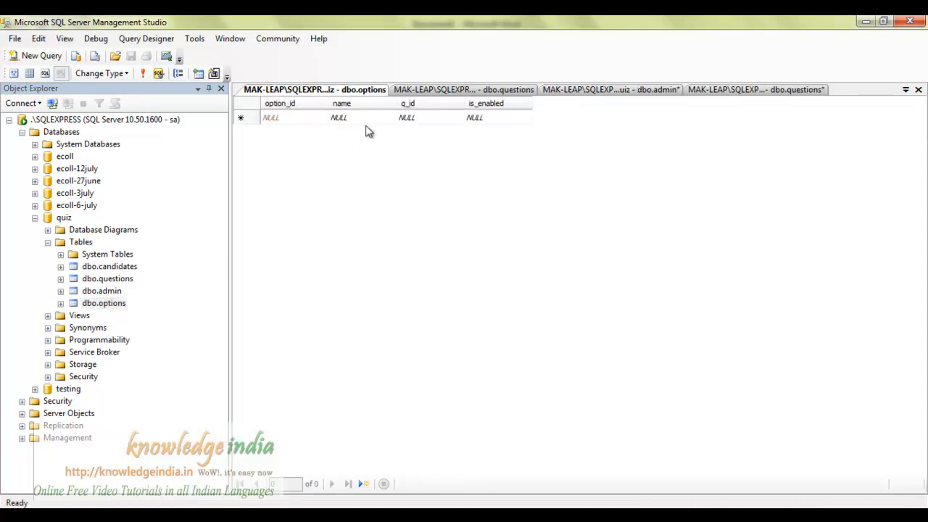
{"action": "left_click", "coordinate": [366, 118]}
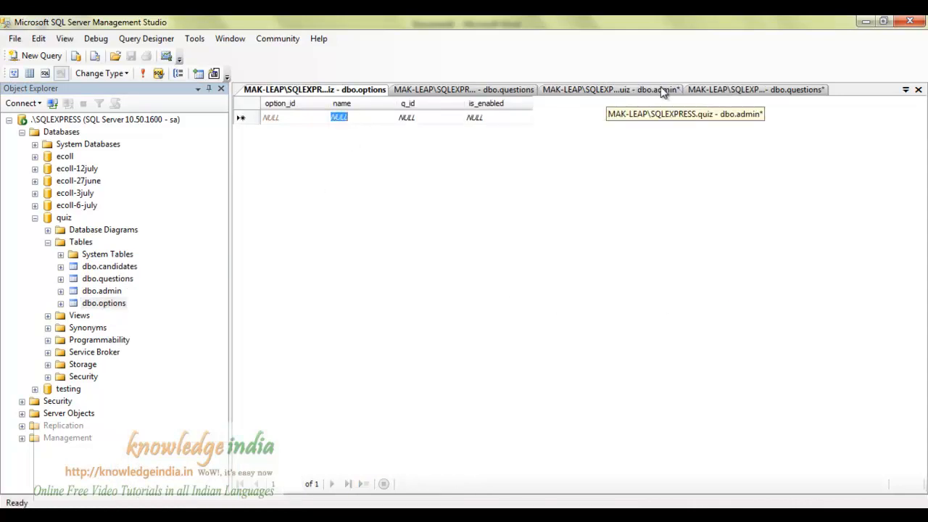
{"action": "left_click", "coordinate": [490, 90]}
{"action": "left_click", "coordinate": [782, 90]}
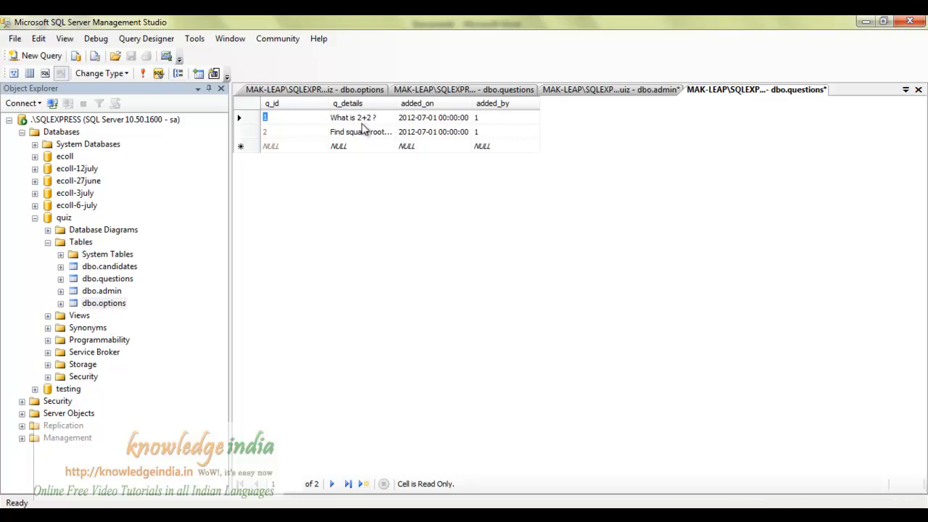
{"action": "left_click", "coordinate": [362, 90]}
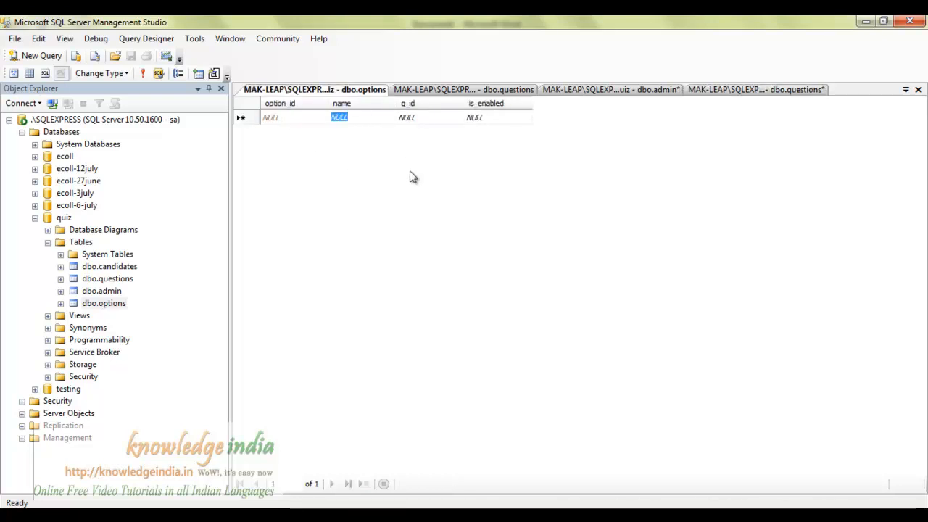
Enter the first option row with name 10 and q_id 1, then refresh.
{"action": "type", "text": "10"}
{"action": "key", "text": "Tab"}
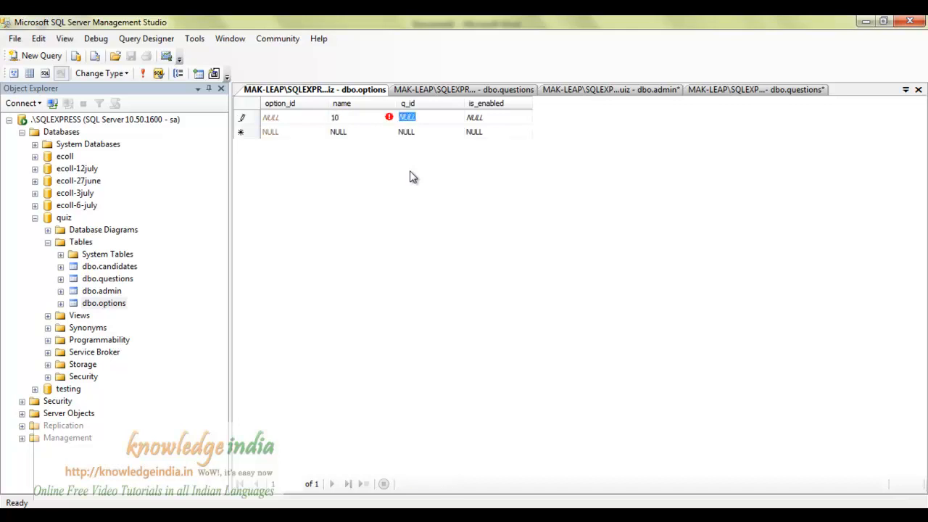
{"action": "type", "text": "1"}
{"action": "key", "text": "Tab"}
{"action": "key", "text": "Down"}
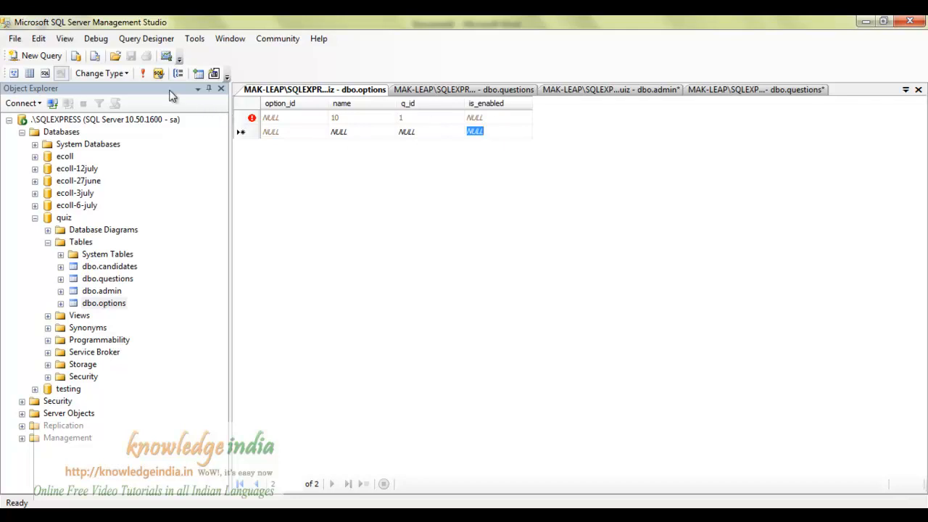
{"action": "left_click", "coordinate": [140, 74]}
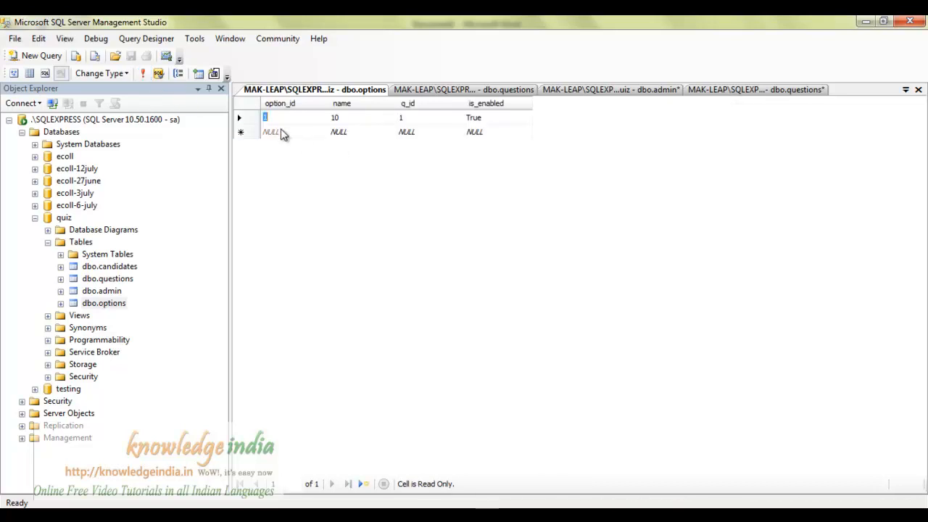
Add an option row with name 4 for q_id 1.
{"action": "left_click", "coordinate": [490, 121]}
{"action": "left_click", "coordinate": [355, 133]}
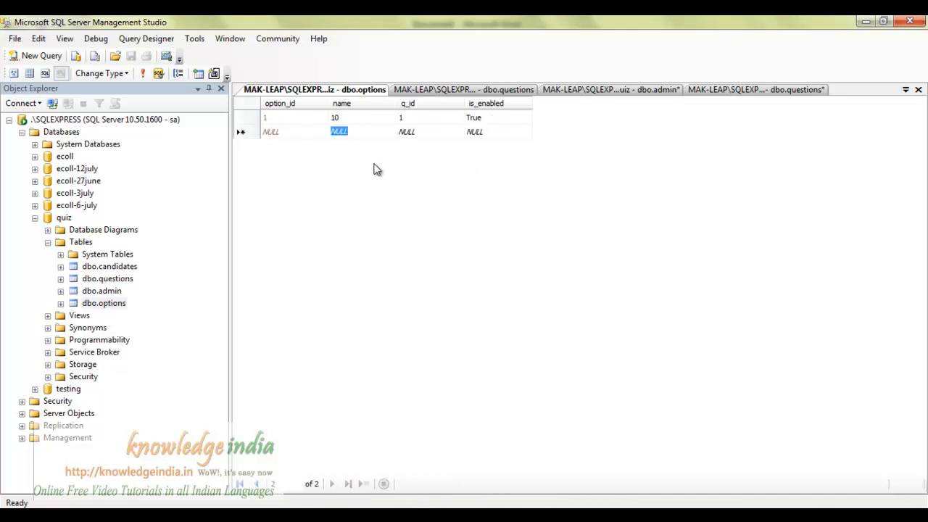
{"action": "type", "text": "4"}
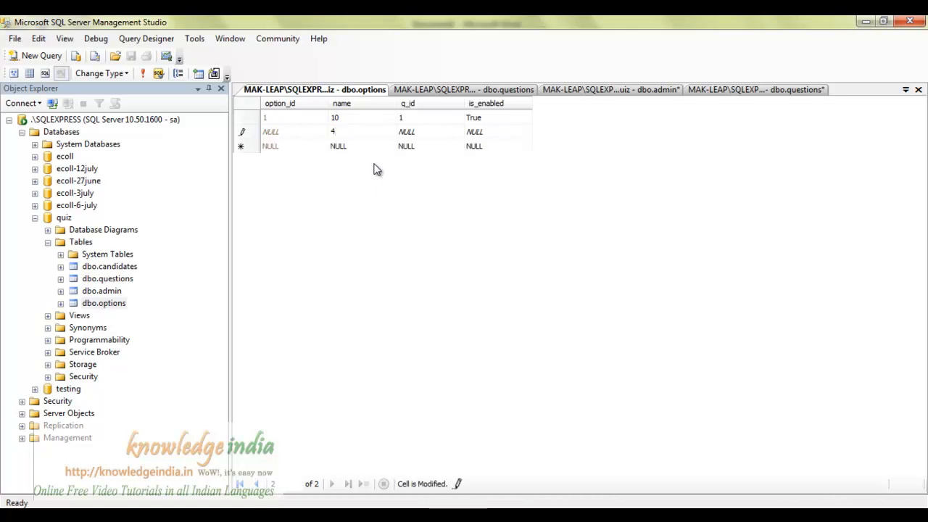
{"action": "left_click", "coordinate": [428, 132]}
{"action": "type", "text": "1"}
{"action": "key", "text": "Down"}
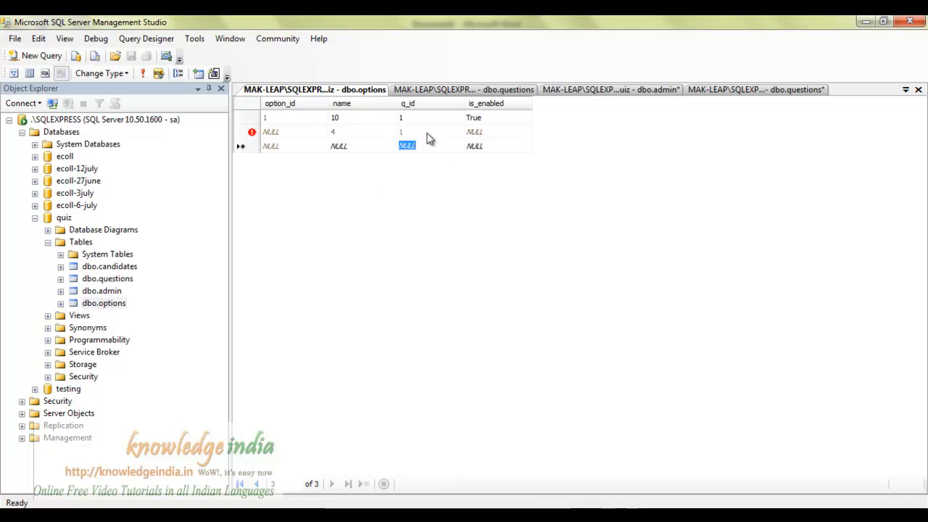
Start another option row with name 8 and q_id 9.
{"action": "left_click", "coordinate": [362, 145]}
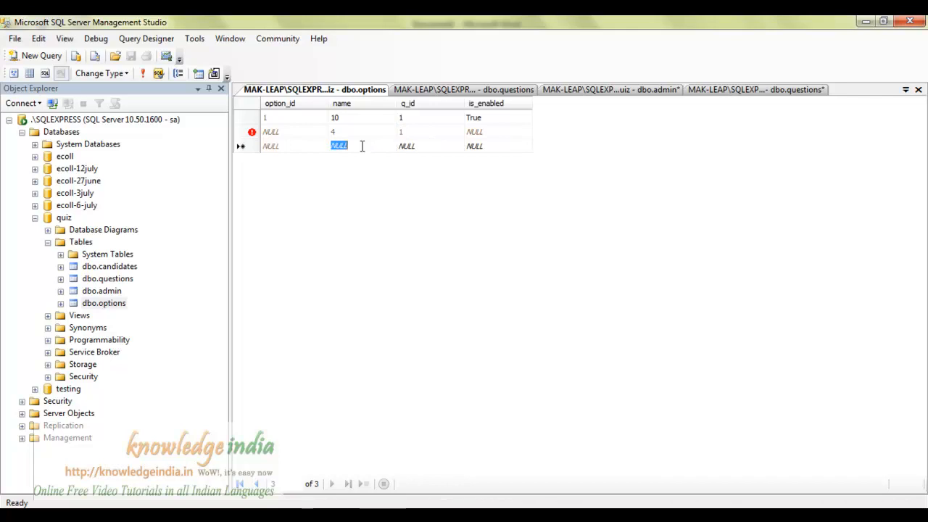
{"action": "type", "text": "8"}
{"action": "key", "text": "Tab"}
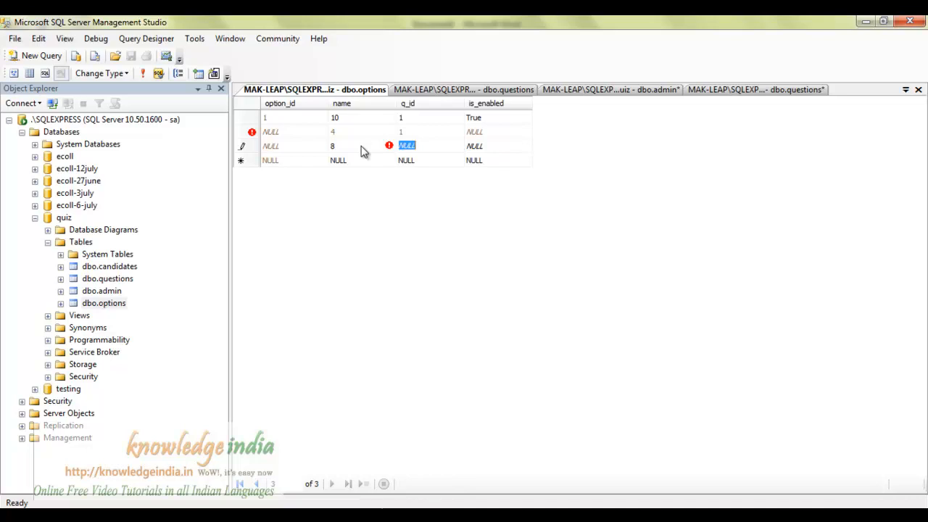
{"action": "type", "text": "8"}
{"action": "key", "text": "BackSpace"}
{"action": "type", "text": "9"}
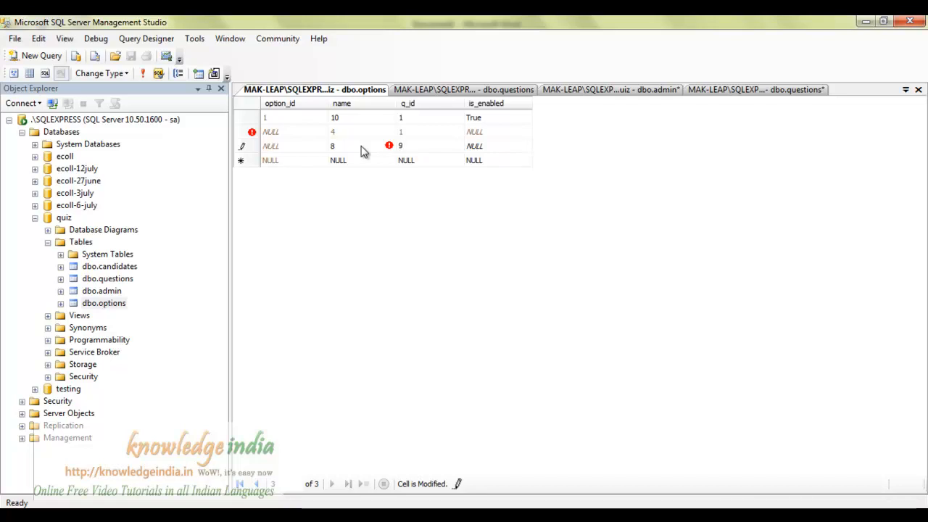
{"action": "key", "text": "Return"}
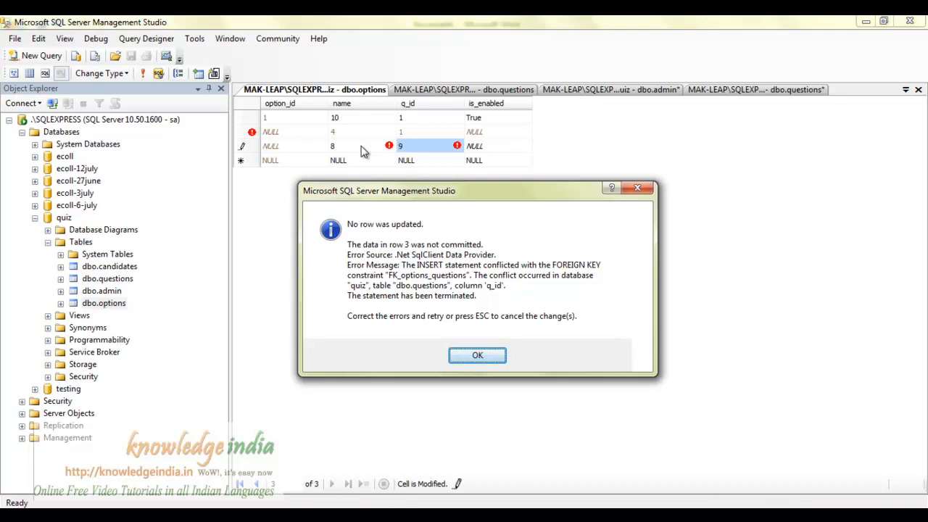
{"action": "key", "text": "Return"}
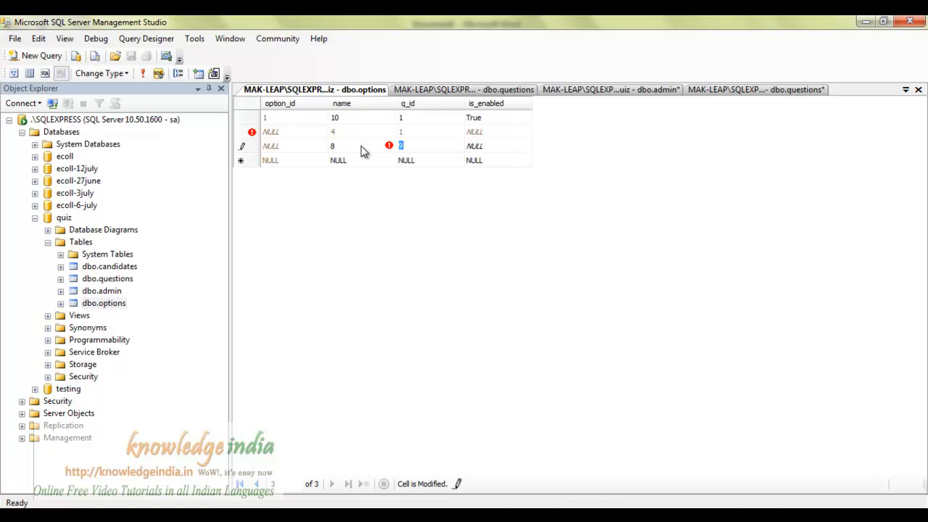
Correct option 8's q_id to 1 and save the row.
{"action": "type", "text": "1"}
{"action": "key", "text": "Return"}
{"action": "key", "text": "shift+Tab"}
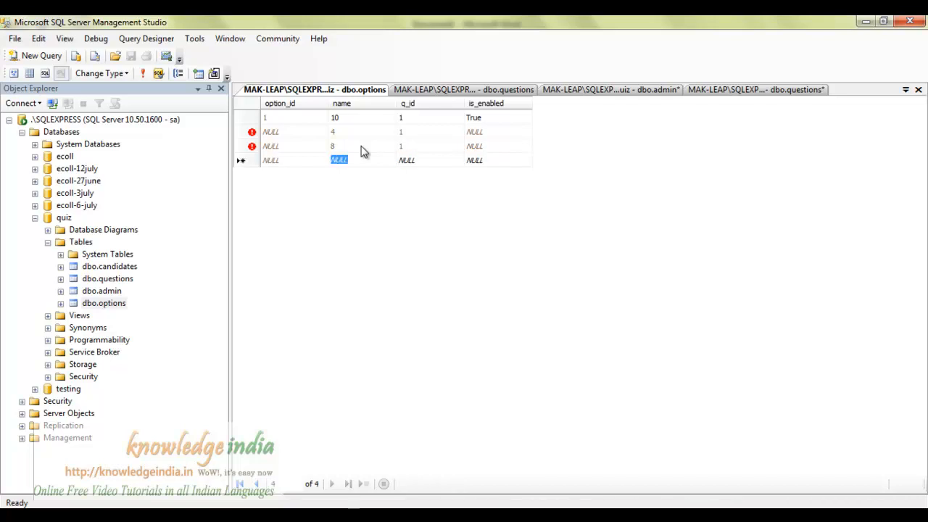
Add option 5 for q_id 1, refresh the options table, and switch to Word.
{"action": "type", "text": "5"}
{"action": "key", "text": "Tab"}
{"action": "type", "text": "1"}
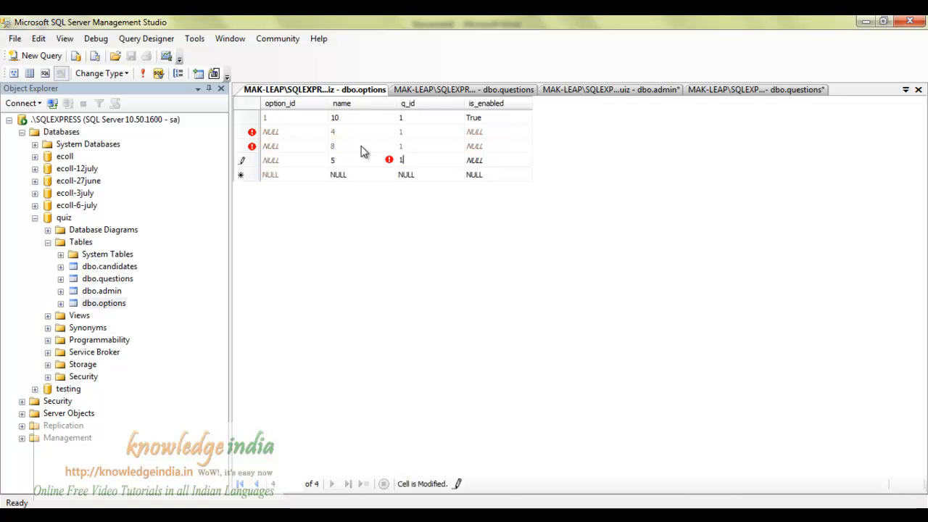
{"action": "key", "text": "Return"}
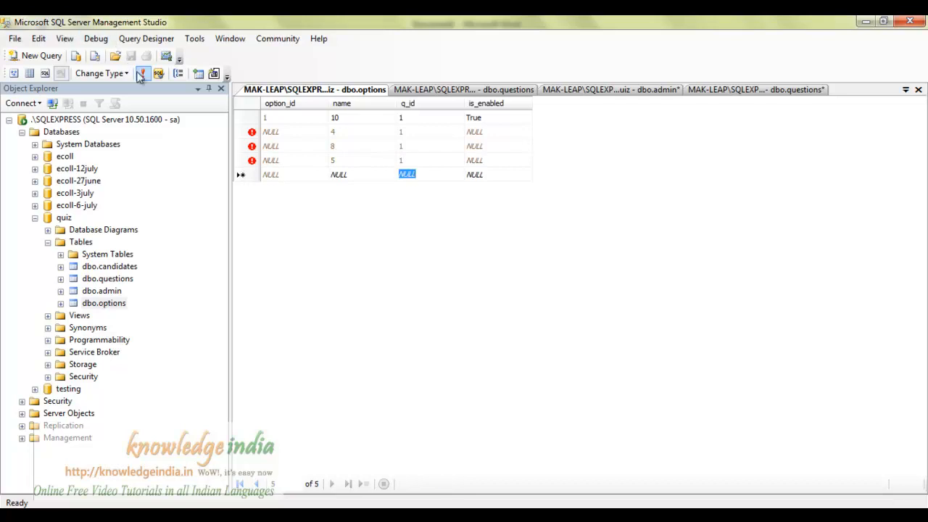
{"action": "left_click", "coordinate": [142, 73]}
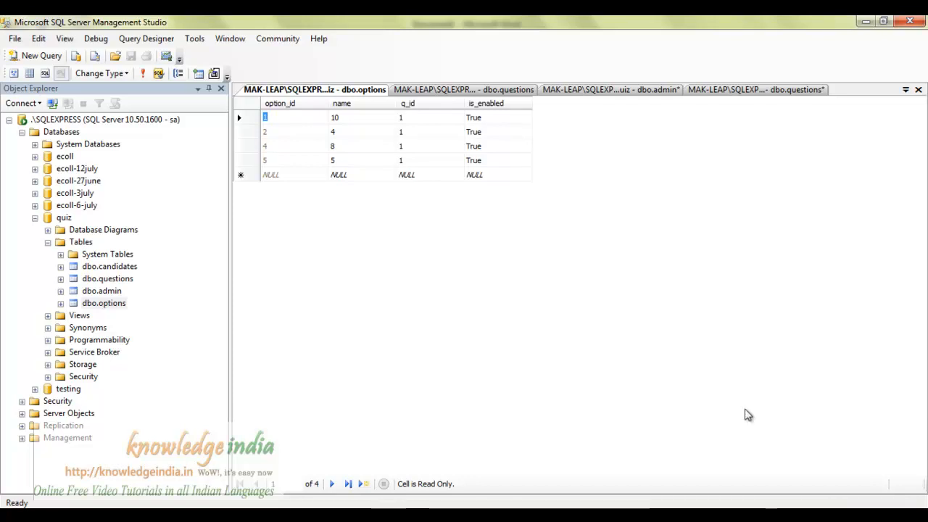
{"action": "key", "text": "alt+Tab"}
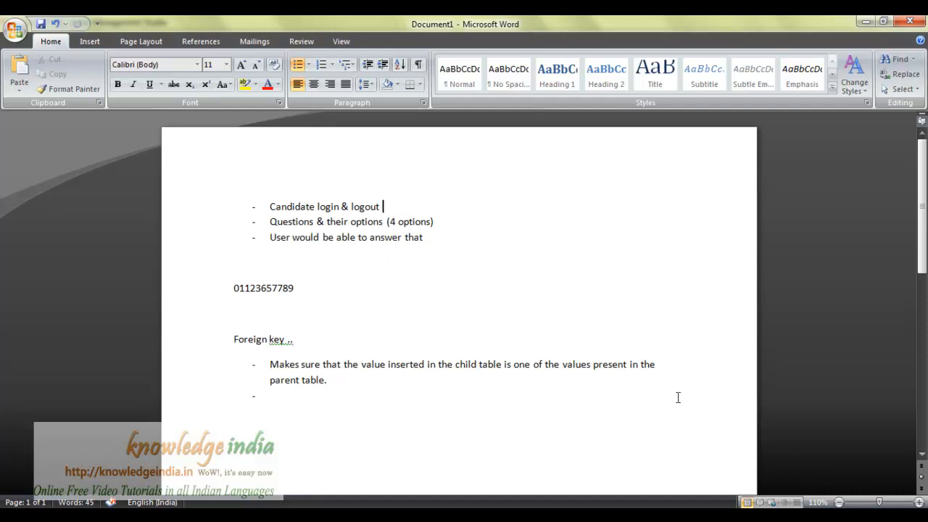
Add the bullet 'Admin should be able to add questions and their options' without a trailing period.
{"action": "key", "text": "Return"}
{"action": "type", "text": "Admin shou"}
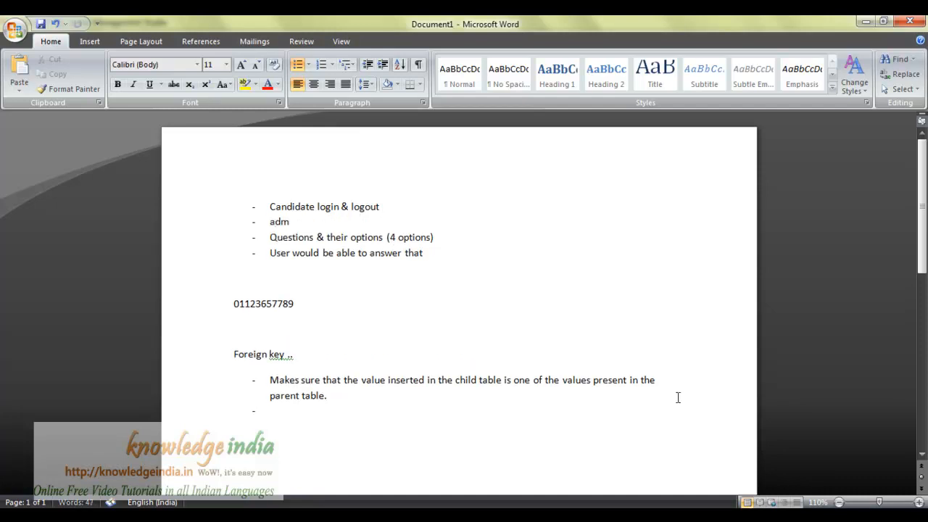
{"action": "type", "text": "ld be"}
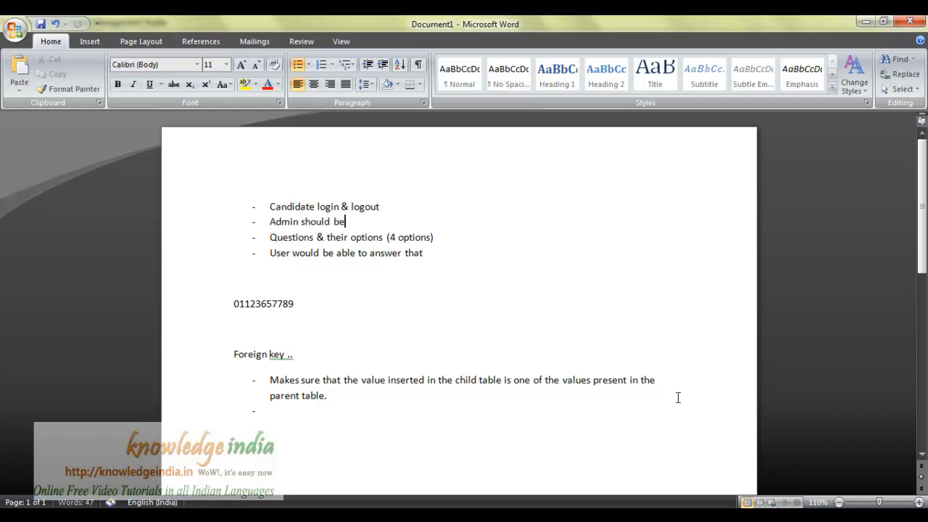
{"action": "type", "text": " able to add question"}
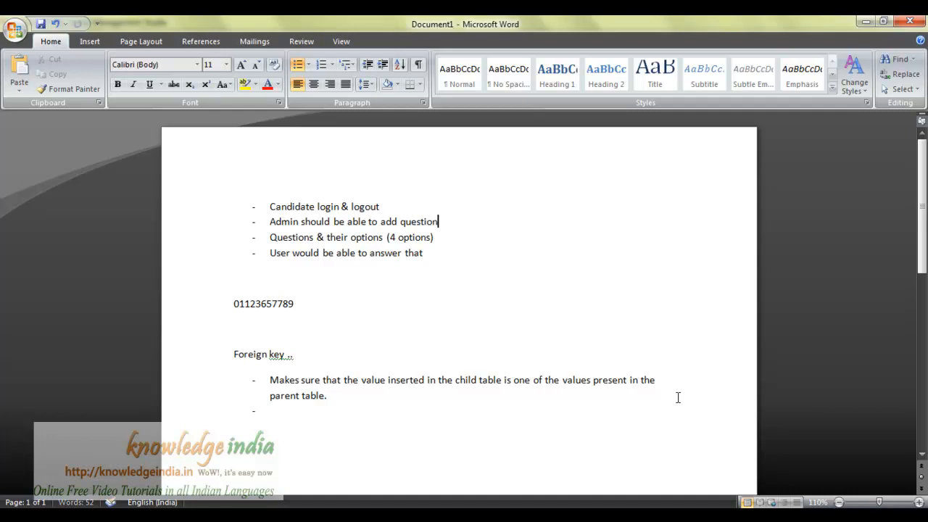
{"action": "type", "text": "s and their options."}
{"action": "key", "text": "BackSpace"}
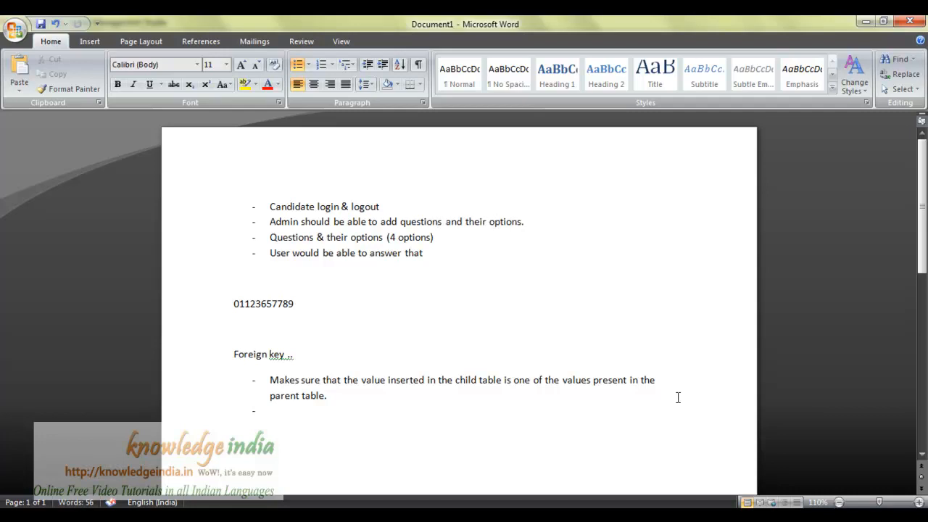
{"action": "key", "text": "ctrl+s"}
{"action": "key", "text": "Escape"}
Review the bullet lines in the notes, then return to Management Studio.
{"action": "left_click_drag", "start_coordinate": [436, 238], "coordinate": [266, 210]}
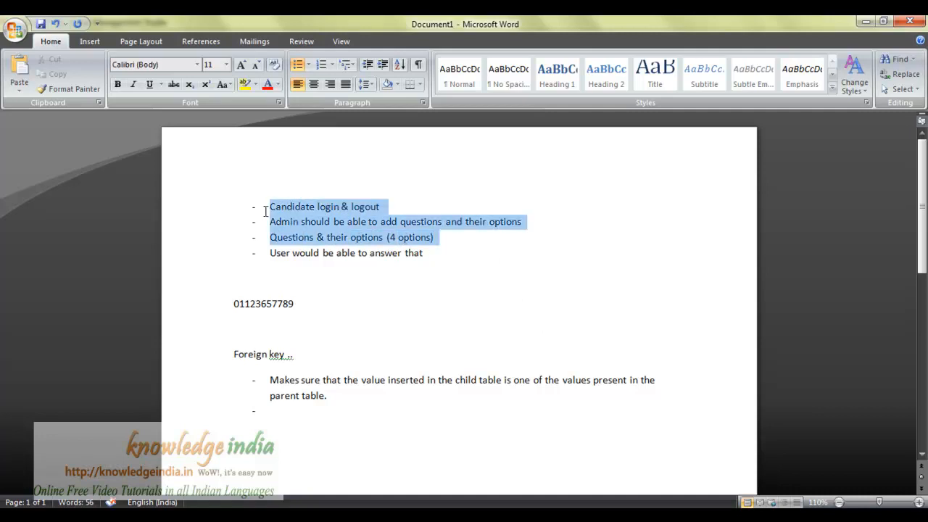
{"action": "left_click_drag", "start_coordinate": [270, 253], "coordinate": [433, 252]}
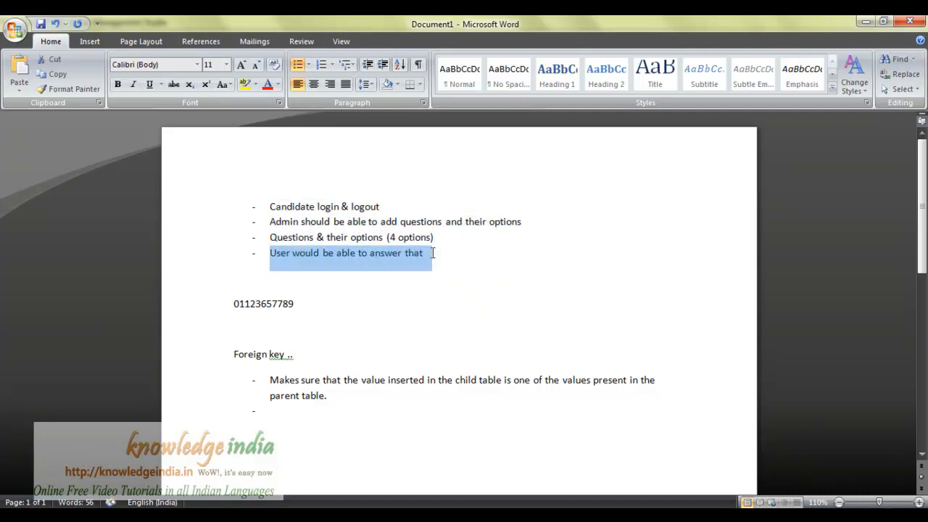
{"action": "left_click", "coordinate": [454, 283]}
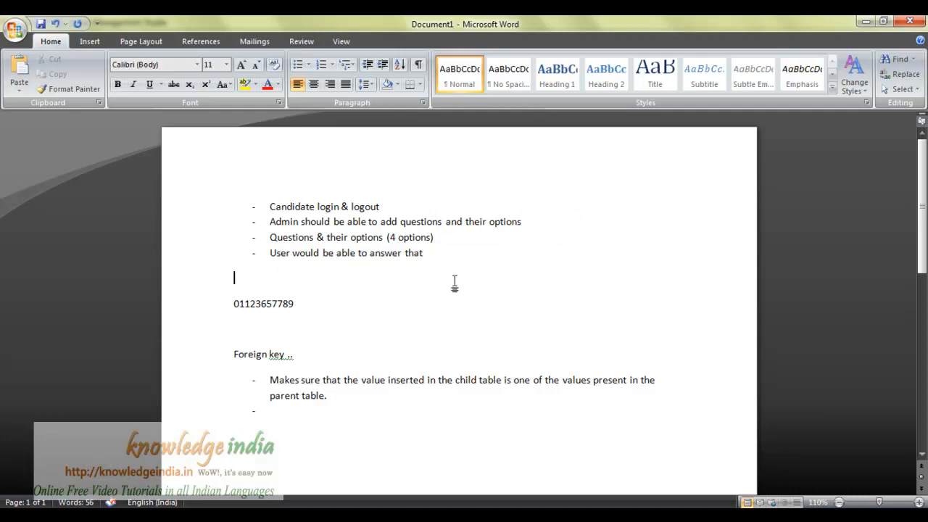
{"action": "key", "text": "alt+Tab"}
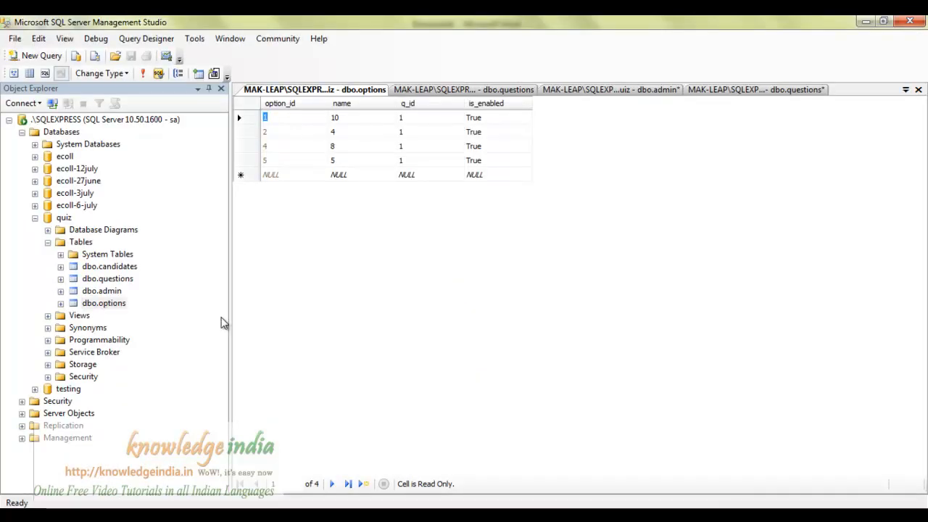
Start a new table design from the quiz database's Tables folder.
{"action": "left_click", "coordinate": [78, 243]}
{"action": "right_click", "coordinate": [78, 243]}
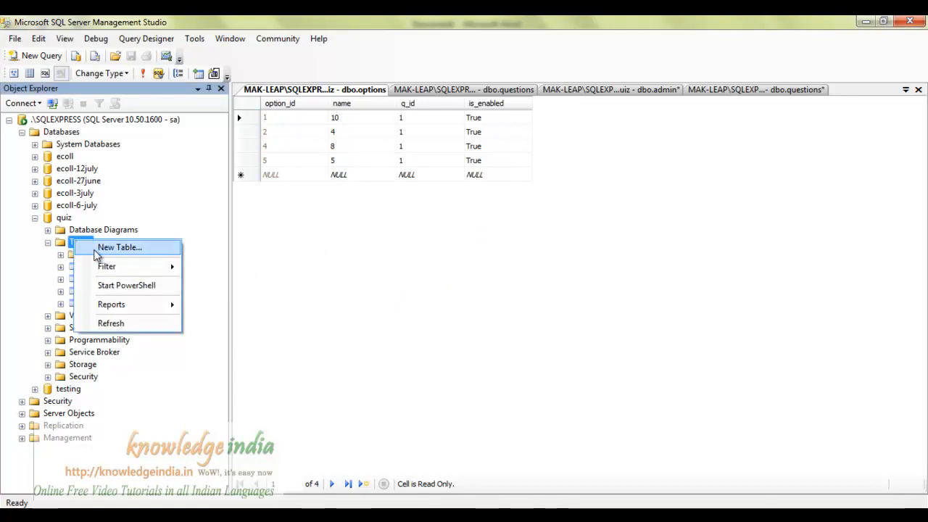
{"action": "left_click", "coordinate": [105, 248]}
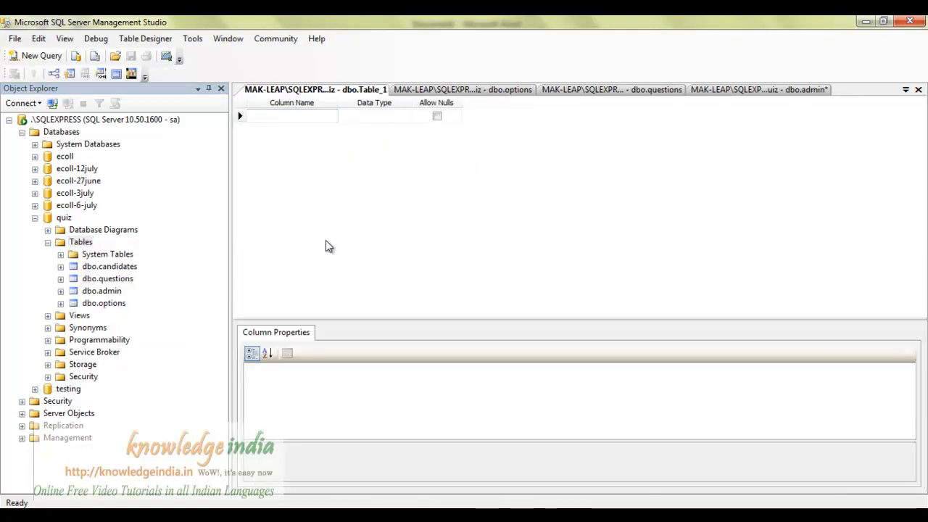
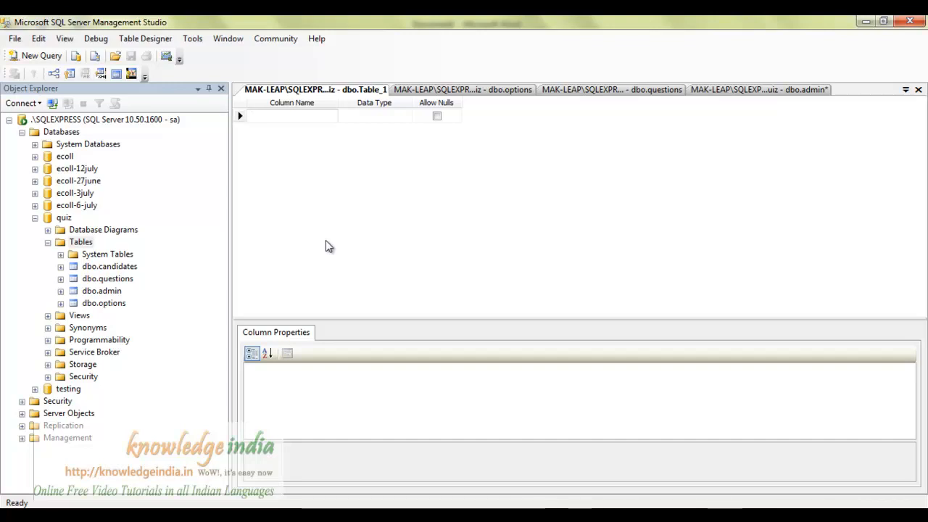
Add columns ans_id, q_id and candidate_id, each typed numeric(18, 0).
{"action": "type", "text": "ans_id"}
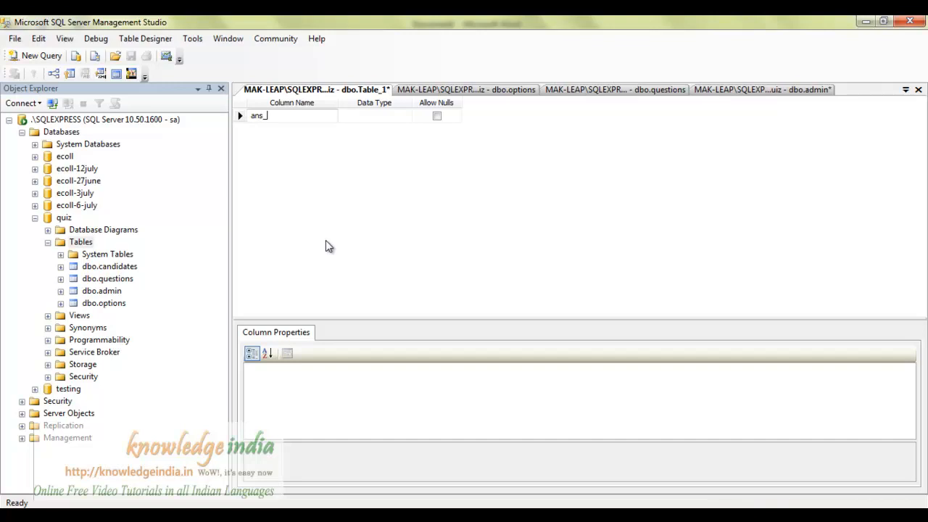
{"action": "key", "text": "Tab"}
{"action": "type", "text": "nu"}
{"action": "key", "text": "Tab"}
{"action": "key", "text": "Tab"}
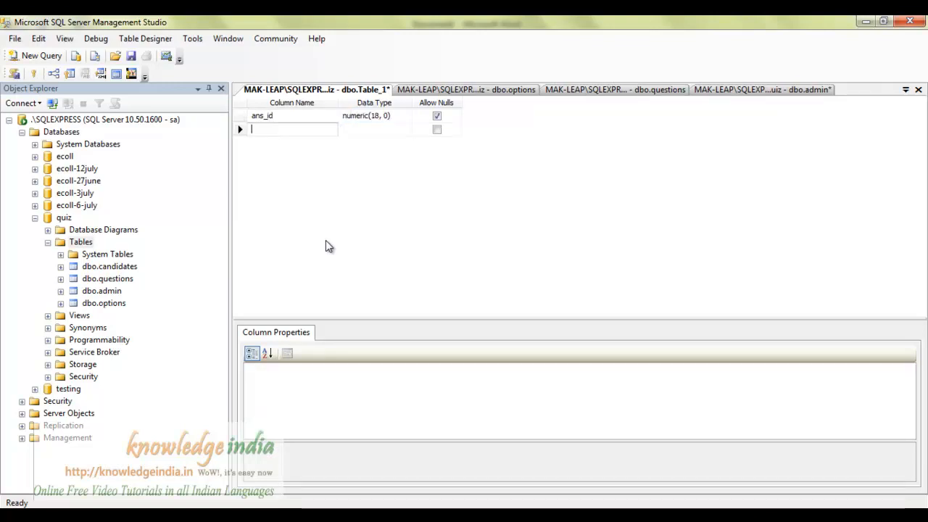
{"action": "type", "text": "q_id"}
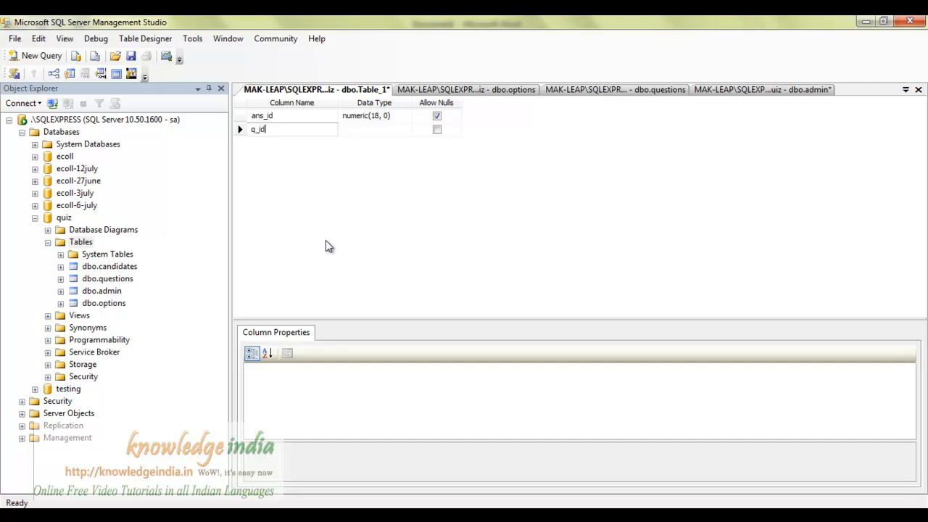
{"action": "key", "text": "Tab"}
{"action": "type", "text": "nume"}
{"action": "key", "text": "Return"}
{"action": "key", "text": "Left"}
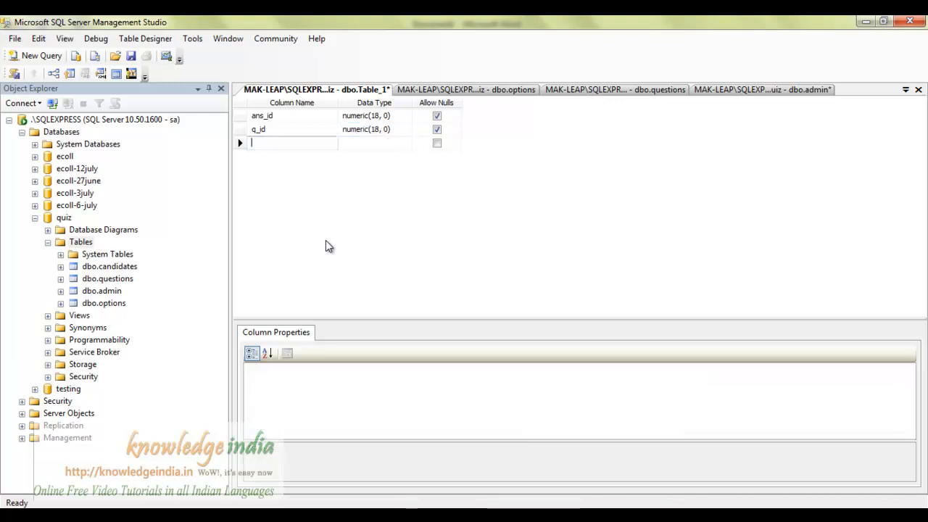
{"action": "type", "text": "ca"}
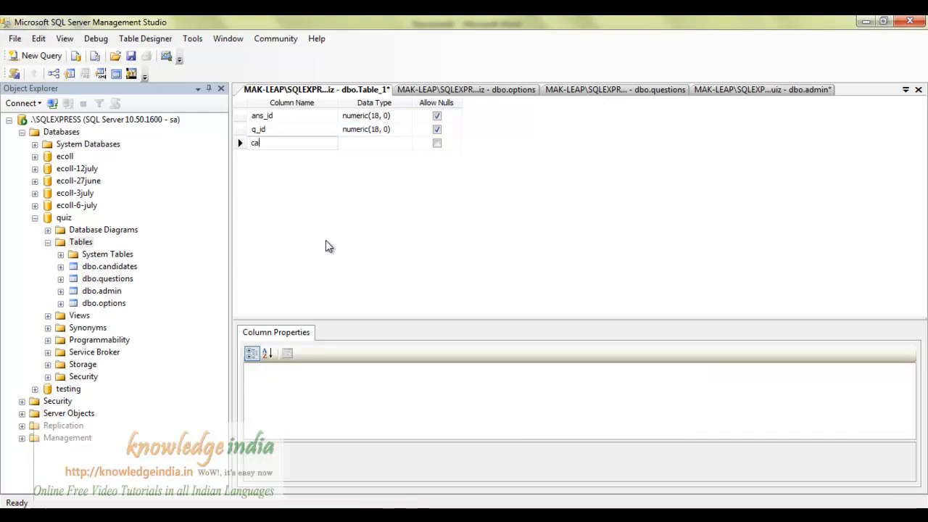
{"action": "type", "text": "ndida"}
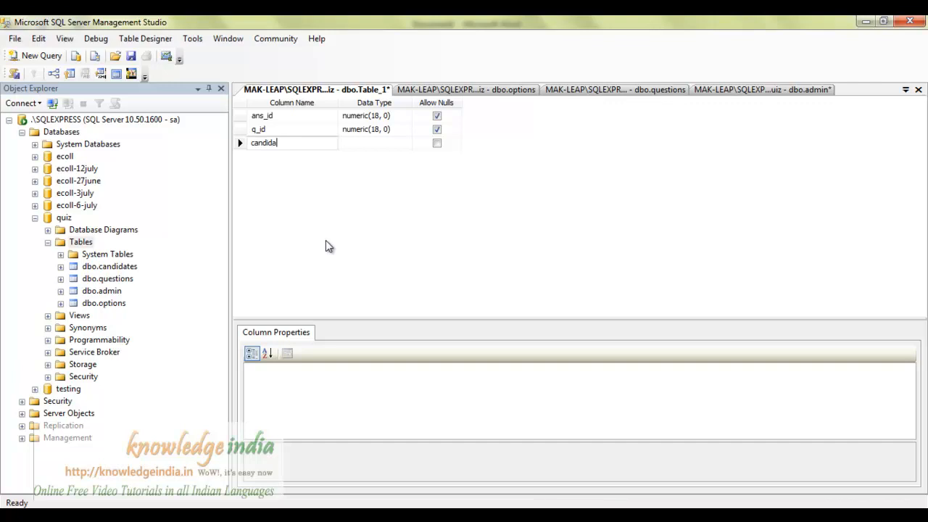
{"action": "type", "text": "te_id"}
{"action": "key", "text": "Tab"}
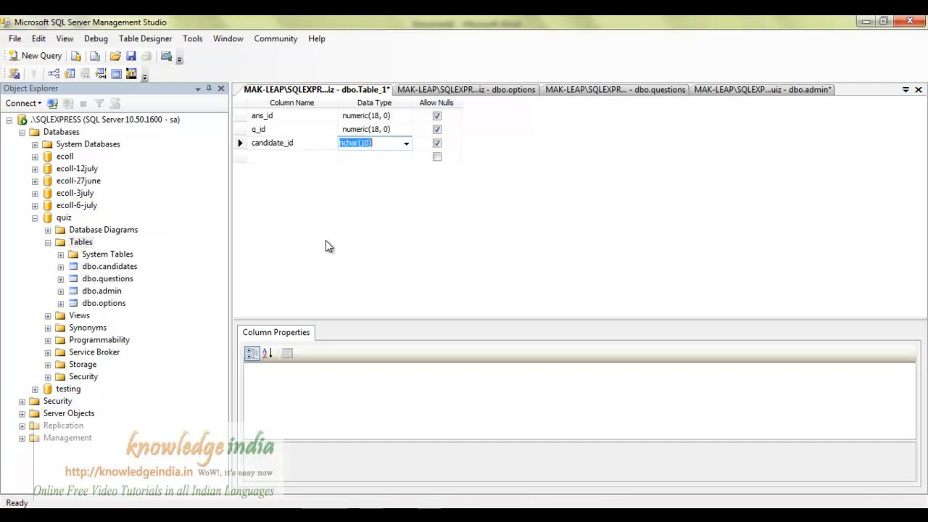
{"action": "type", "text": "numeri"}
{"action": "key", "text": "Tab"}
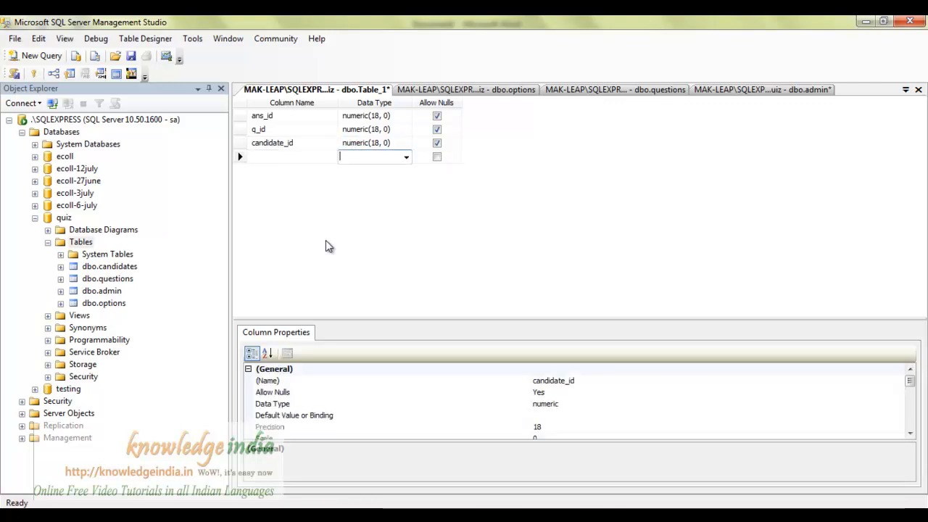
Add option_id as numeric(18, 0) and added_on as smalldatetime.
{"action": "key", "text": "Tab"}
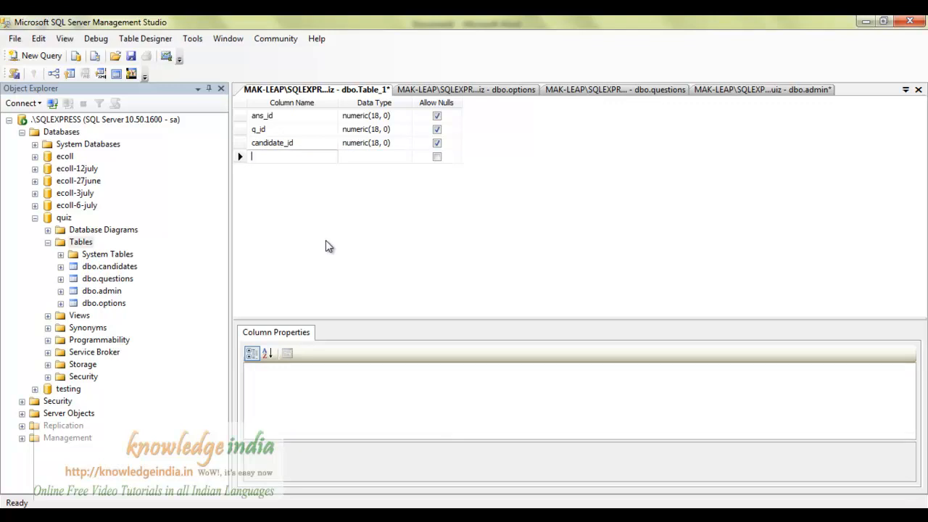
{"action": "type", "text": "option_id"}
{"action": "key", "text": "Tab"}
{"action": "type", "text": "numeri"}
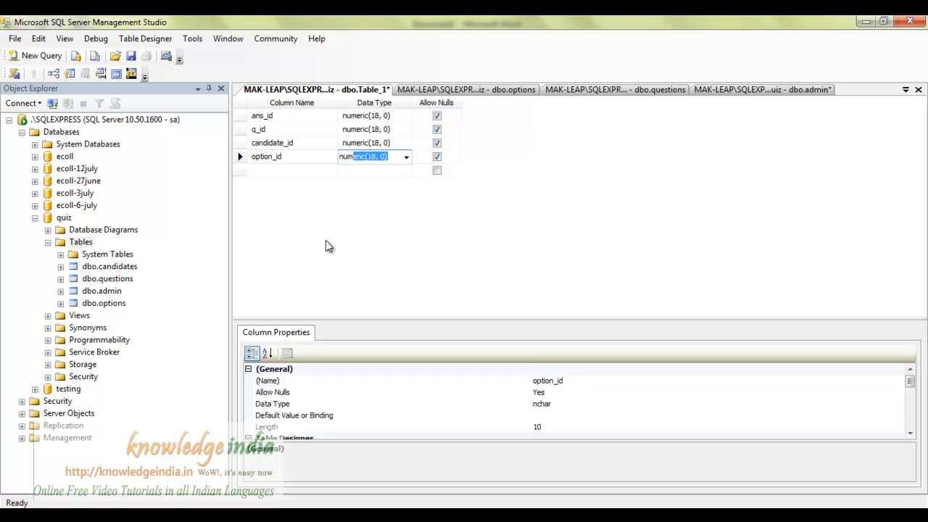
{"action": "type", "text": "c"}
{"action": "key", "text": "Return"}
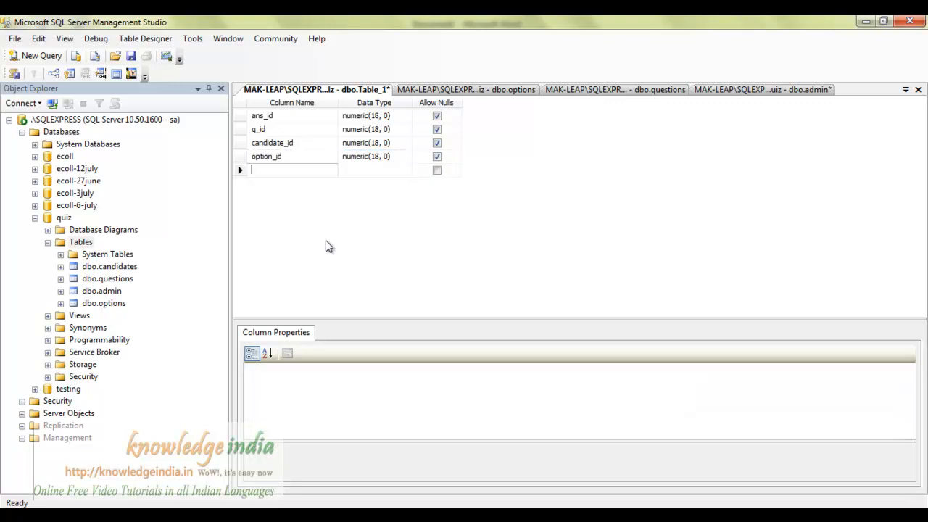
{"action": "type", "text": "added_on"}
{"action": "key", "text": "Tab"}
{"action": "type", "text": "sm"}
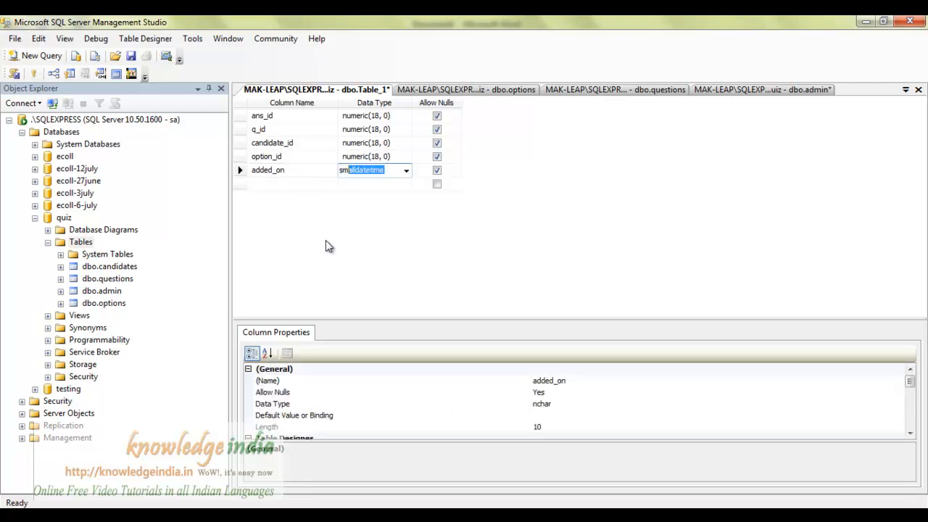
{"action": "key", "text": "Return"}
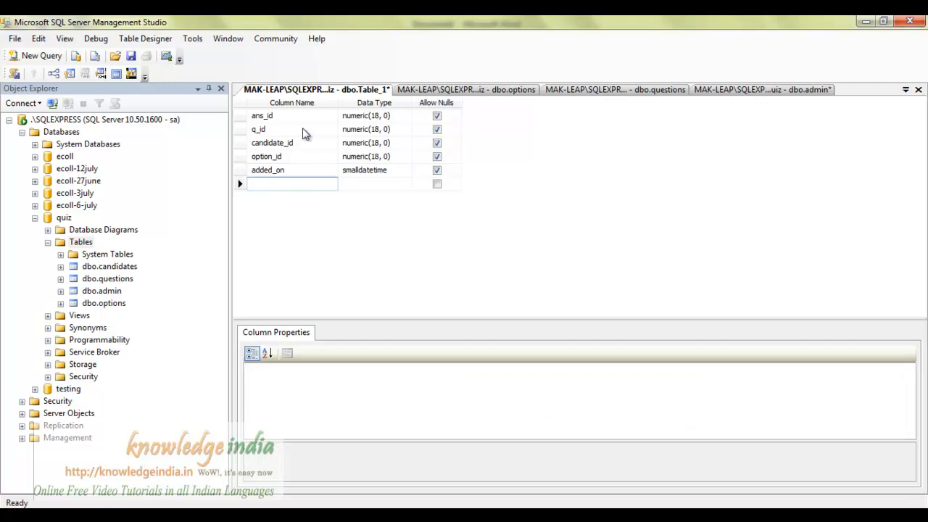
Set ans_id's (Is Identity) to Yes, then select the q_id and candidate_id rows.
{"action": "left_click", "coordinate": [245, 116]}
{"action": "left_click_drag", "start_coordinate": [910, 381], "coordinate": [910, 422]}
{"action": "scroll", "coordinate": [671, 421], "scroll_direction": "up", "scroll_amount": 2}
{"action": "scroll", "coordinate": [631, 429], "scroll_direction": "up", "scroll_amount": 1}
{"action": "scroll", "coordinate": [254, 417], "scroll_direction": "down", "scroll_amount": 2}
{"action": "double_click", "coordinate": [257, 370]}
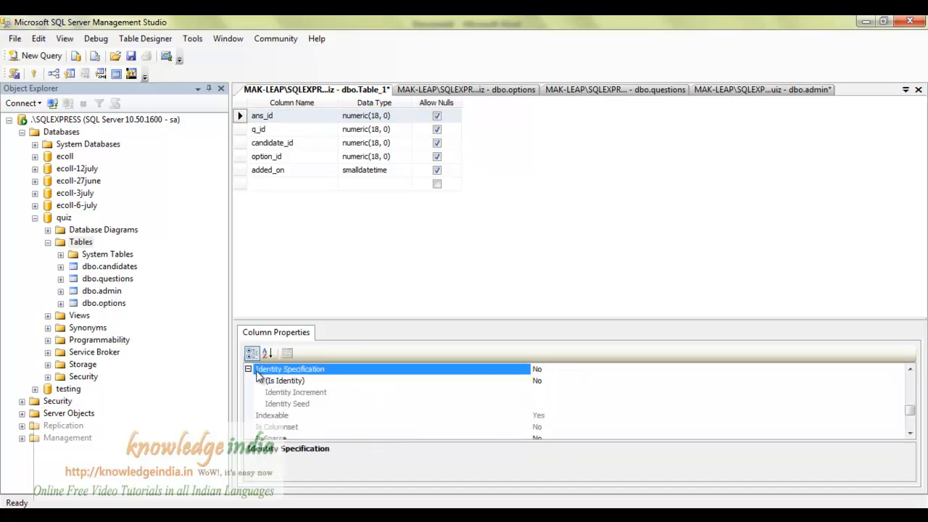
{"action": "double_click", "coordinate": [549, 381]}
{"action": "scroll", "coordinate": [552, 392], "scroll_direction": "down", "scroll_amount": 1}
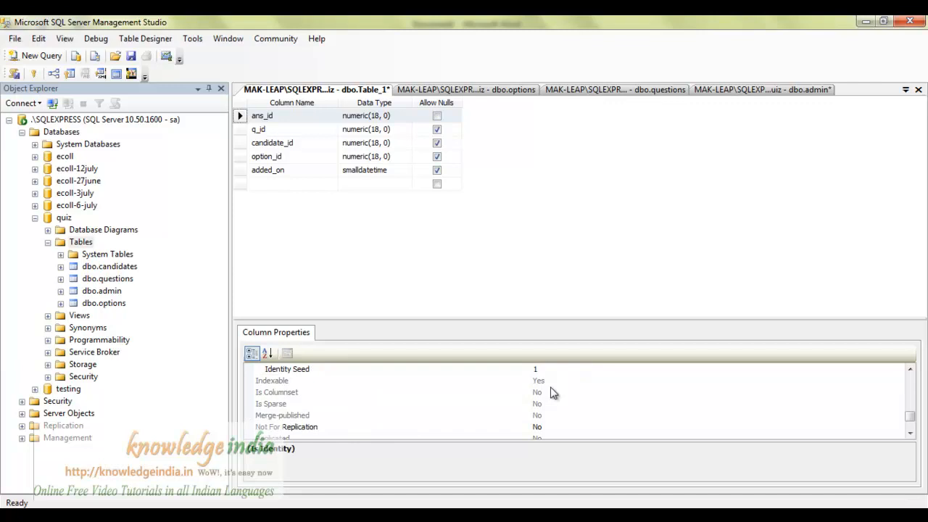
{"action": "scroll", "coordinate": [552, 396], "scroll_direction": "up", "scroll_amount": 1}
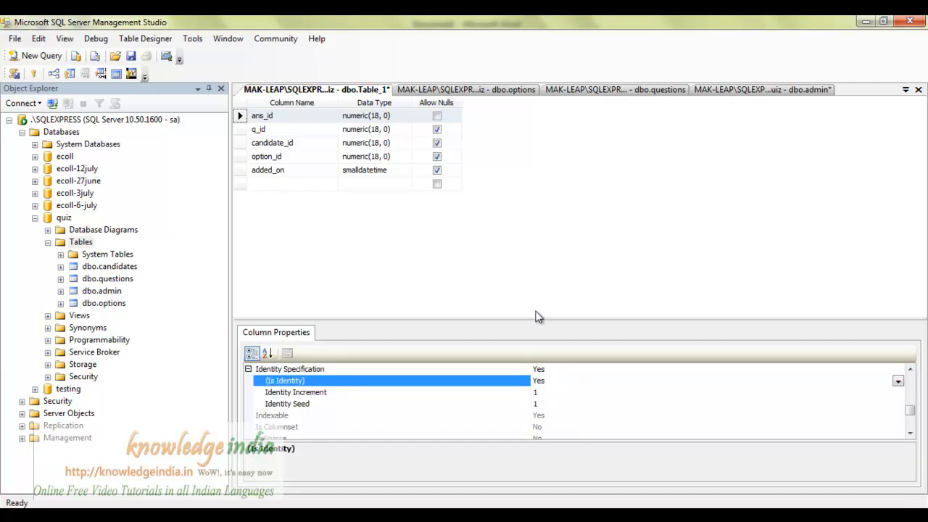
{"action": "left_click", "coordinate": [655, 277]}
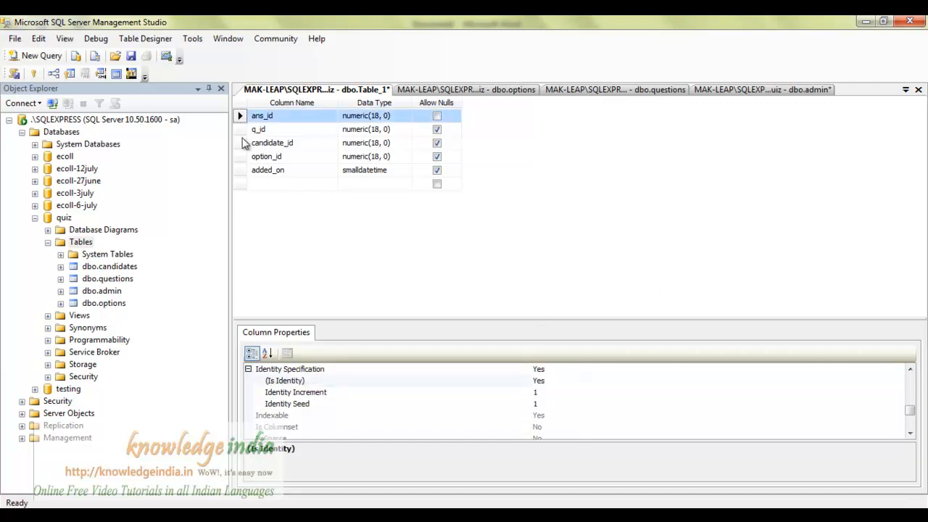
{"action": "left_click", "coordinate": [240, 129]}
{"action": "left_click", "coordinate": [240, 142], "text": "shift"}
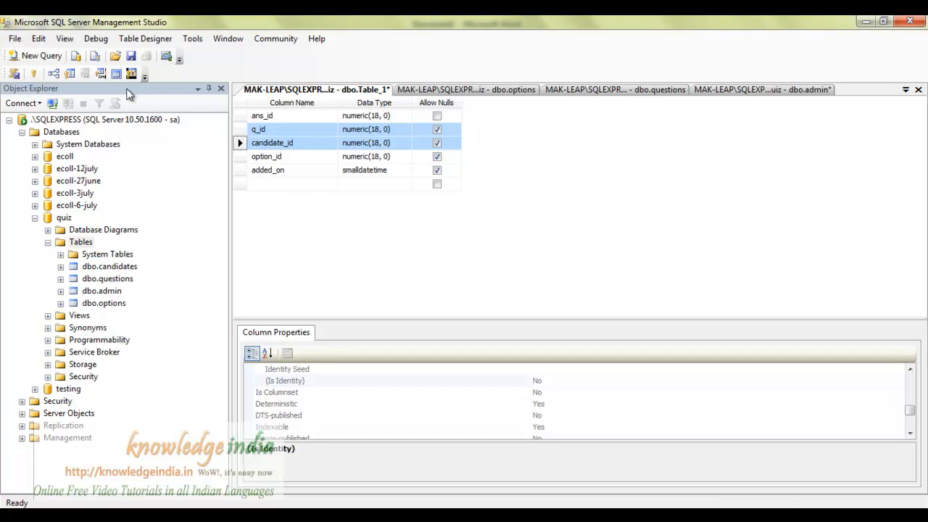
Make q_id and candidate_id the composite primary key and save the table as 'answers'.
{"action": "left_click", "coordinate": [33, 74]}
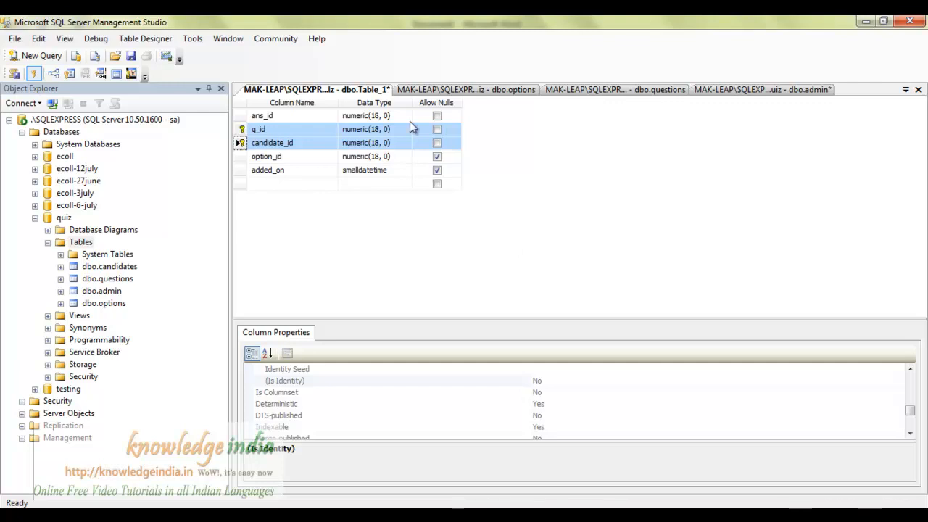
{"action": "key", "text": "ctrl+s"}
{"action": "type", "text": "answers"}
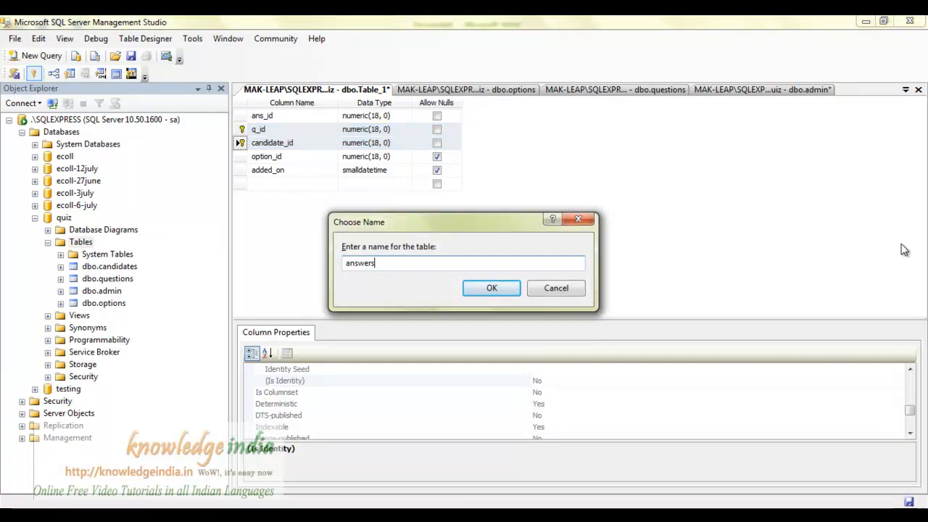
{"action": "key", "text": "Return"}
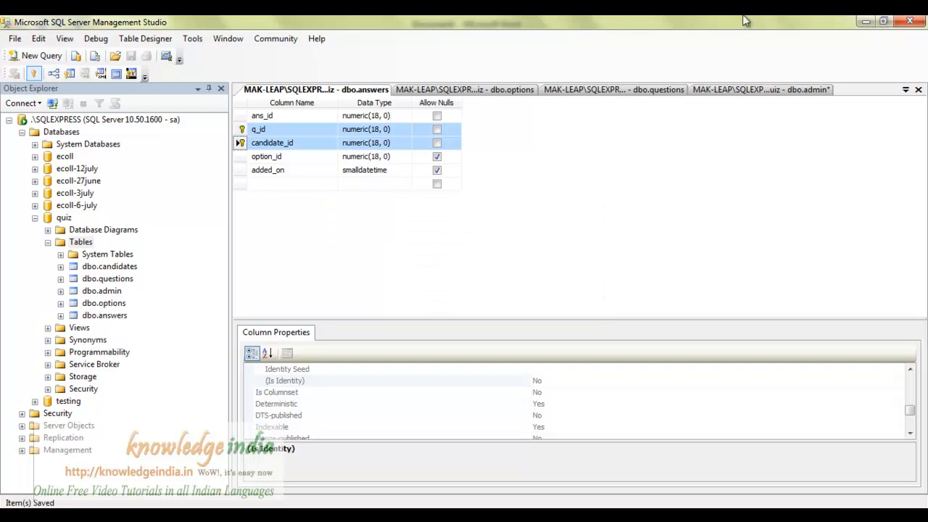
{"action": "left_click", "coordinate": [792, 101]}
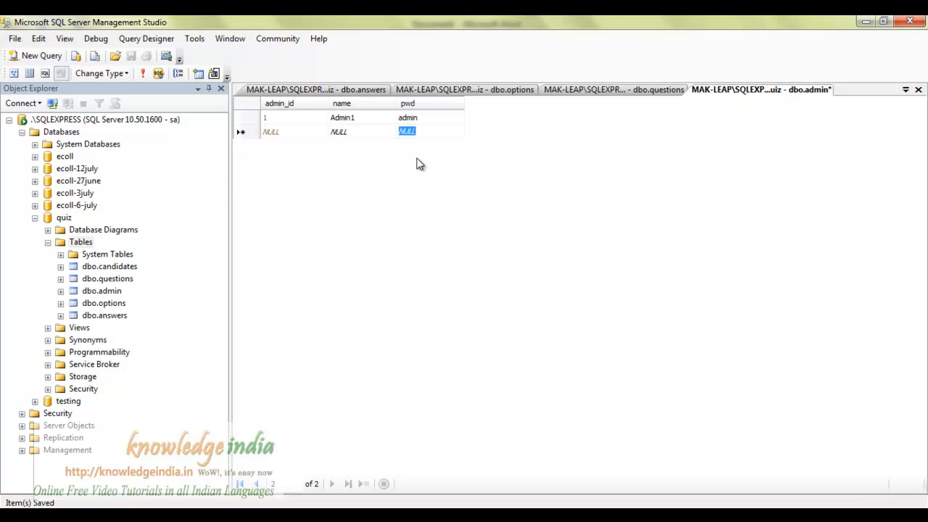
{"action": "left_click", "coordinate": [319, 89]}
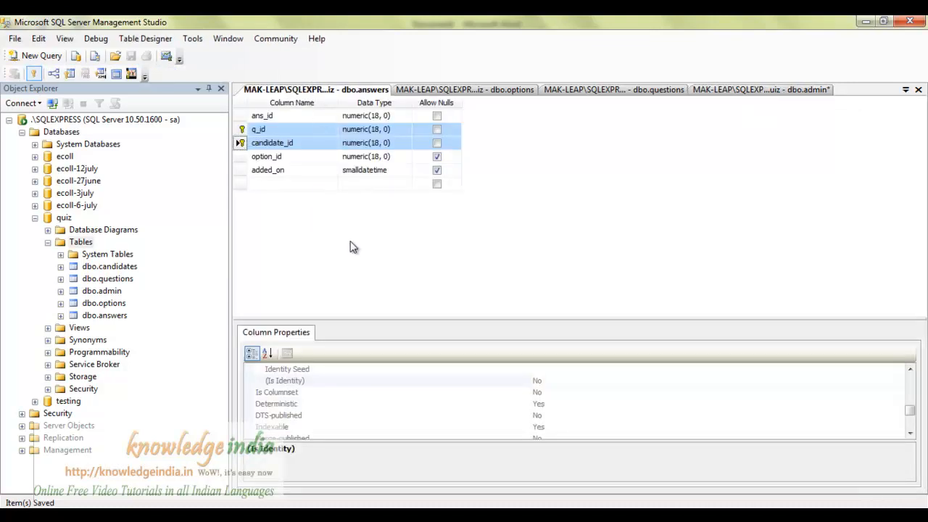
{"action": "left_click", "coordinate": [326, 157]}
{"action": "left_click", "coordinate": [332, 232]}
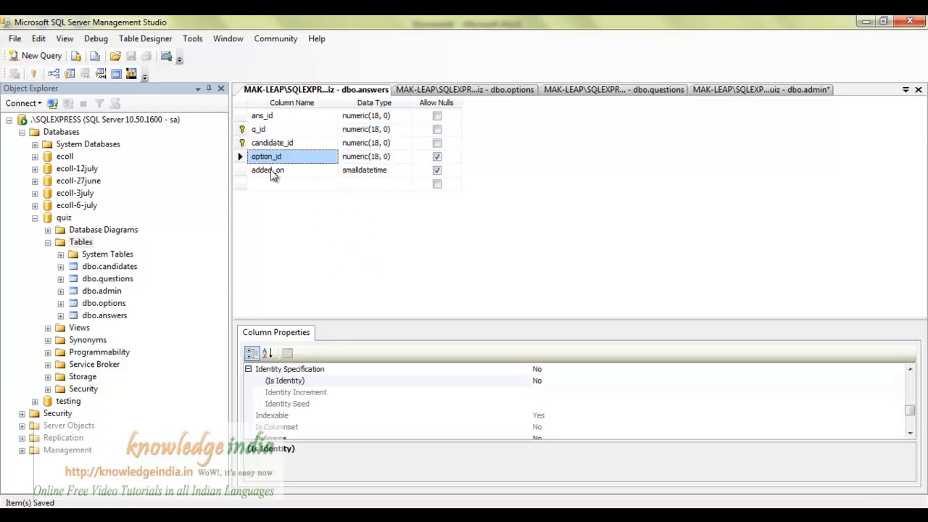
Add a foreign key linking answers.option_id to options.option_id.
{"action": "left_click", "coordinate": [51, 76]}
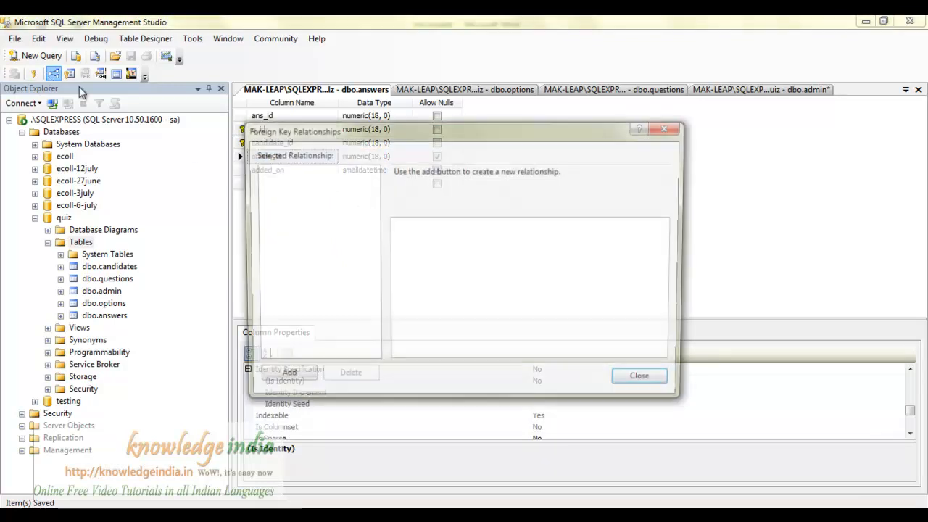
{"action": "left_click", "coordinate": [282, 378]}
{"action": "left_click", "coordinate": [448, 250]}
{"action": "left_click", "coordinate": [392, 250]}
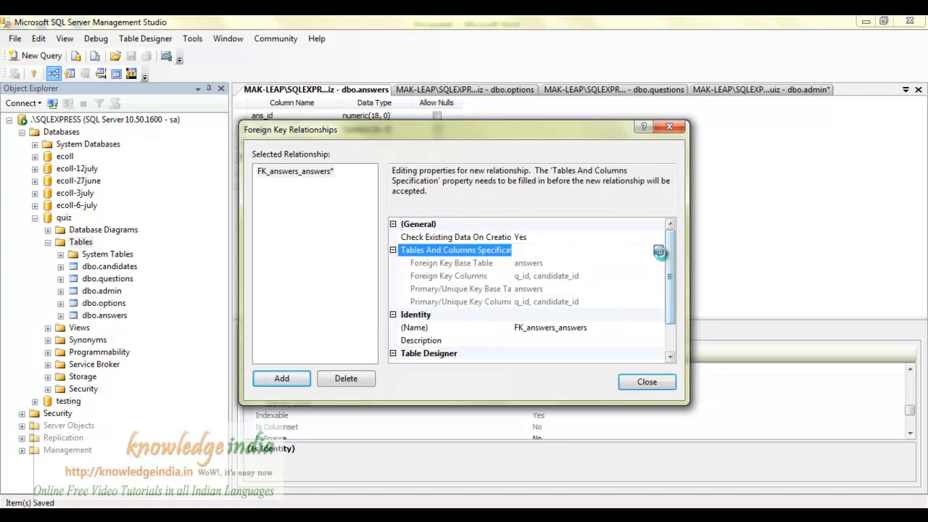
{"action": "left_click", "coordinate": [659, 250]}
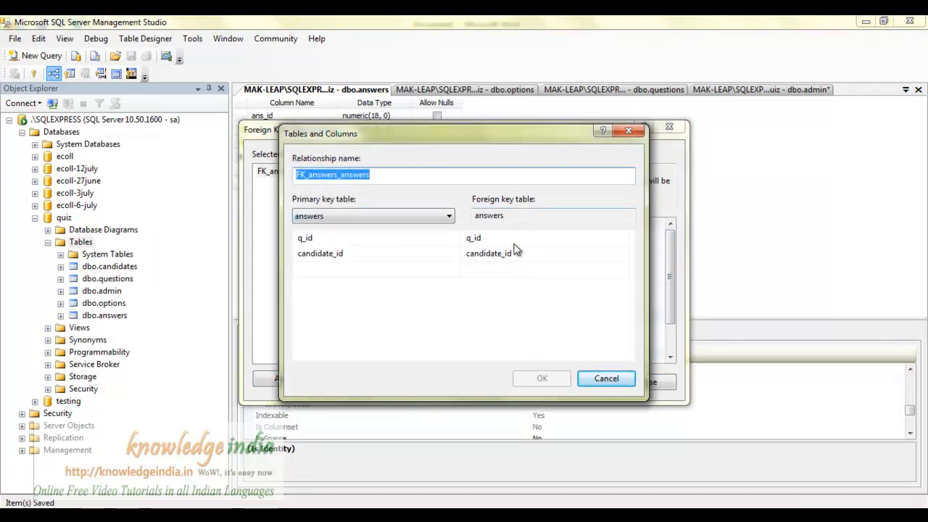
{"action": "left_click", "coordinate": [544, 240]}
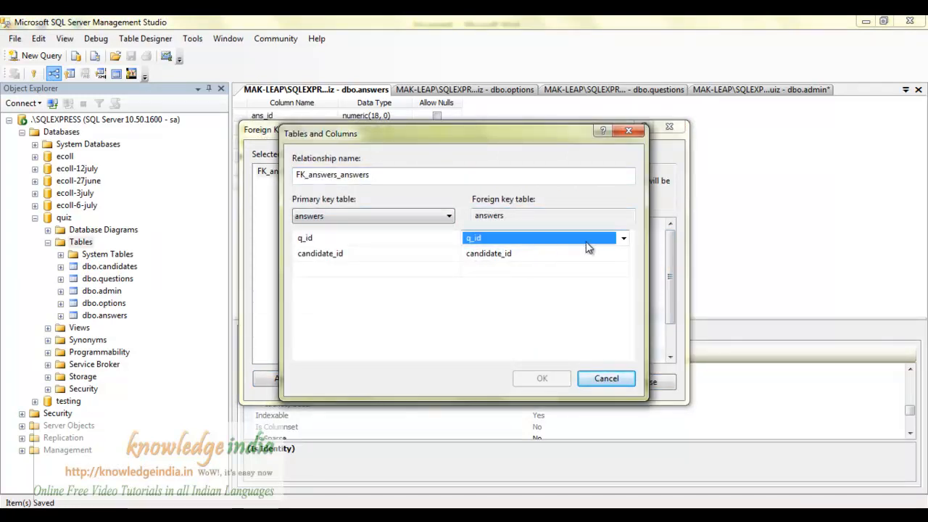
{"action": "left_click", "coordinate": [623, 239]}
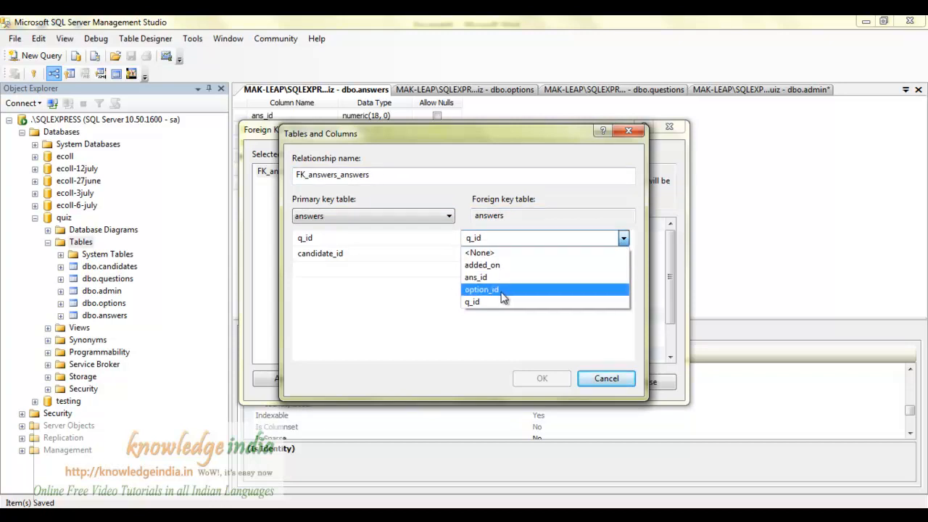
{"action": "left_click", "coordinate": [506, 290]}
{"action": "left_click", "coordinate": [621, 255]}
{"action": "left_click", "coordinate": [622, 254]}
{"action": "left_click", "coordinate": [567, 271]}
{"action": "left_click", "coordinate": [428, 241]}
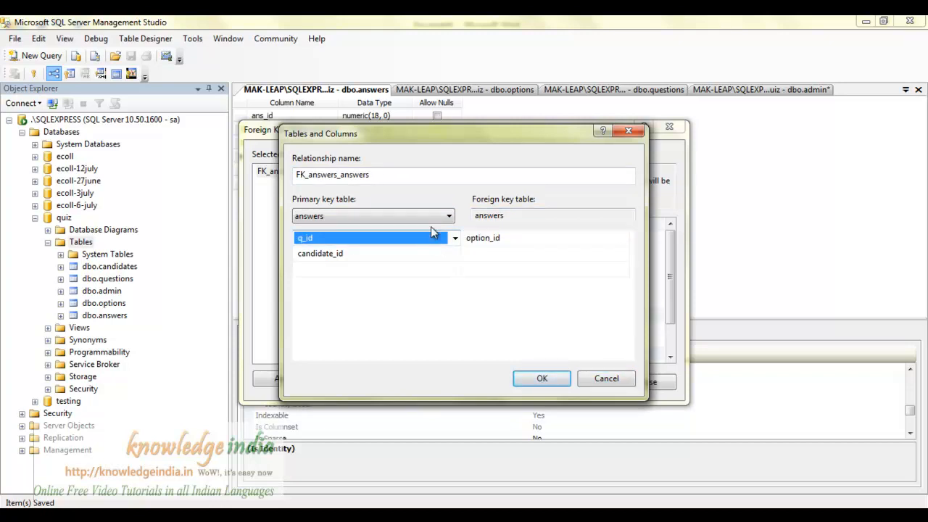
{"action": "left_click", "coordinate": [445, 217]}
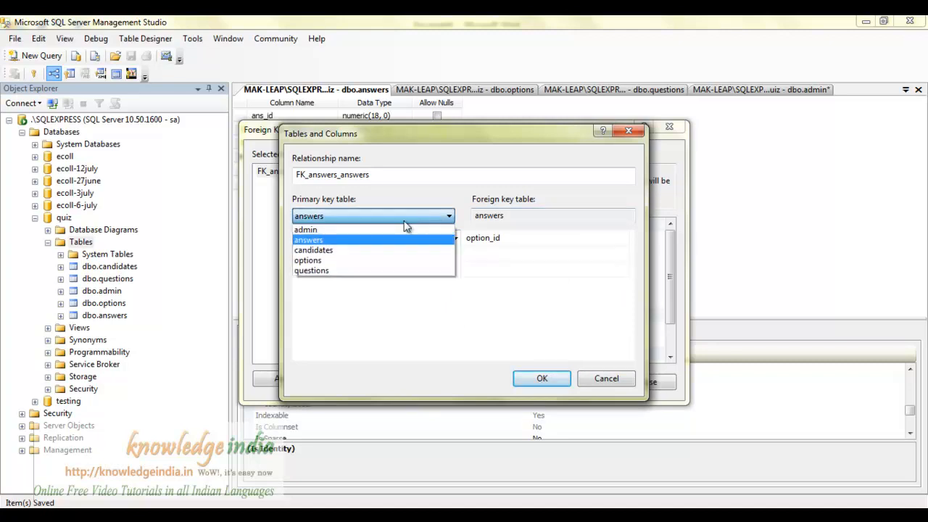
{"action": "left_click", "coordinate": [338, 261]}
{"action": "left_click", "coordinate": [454, 238]}
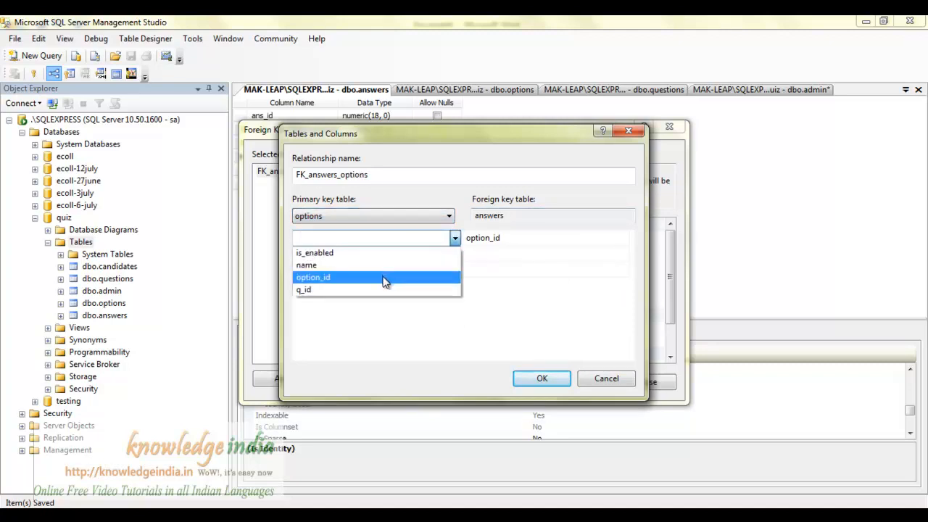
{"action": "left_click", "coordinate": [384, 280]}
{"action": "left_click", "coordinate": [539, 378]}
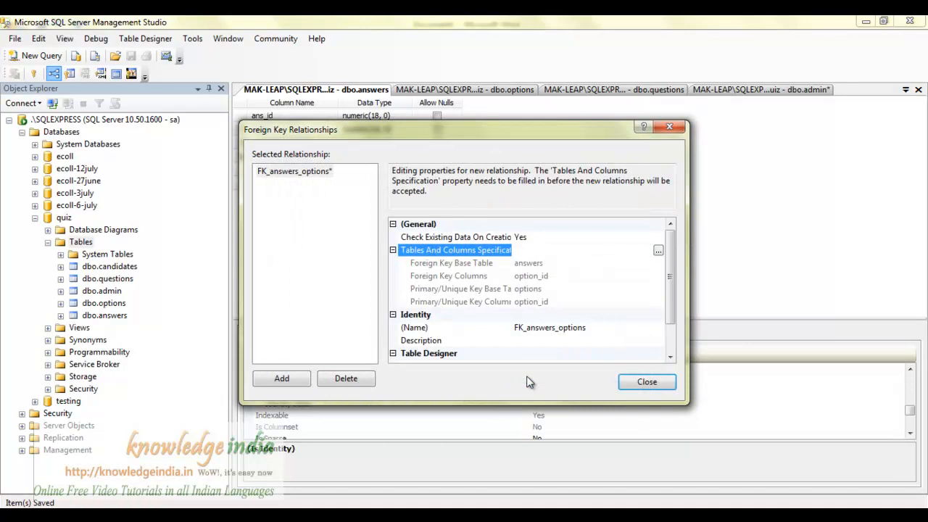
Add a foreign key linking answers.q_id to questions.q_id.
{"action": "left_click", "coordinate": [307, 383]}
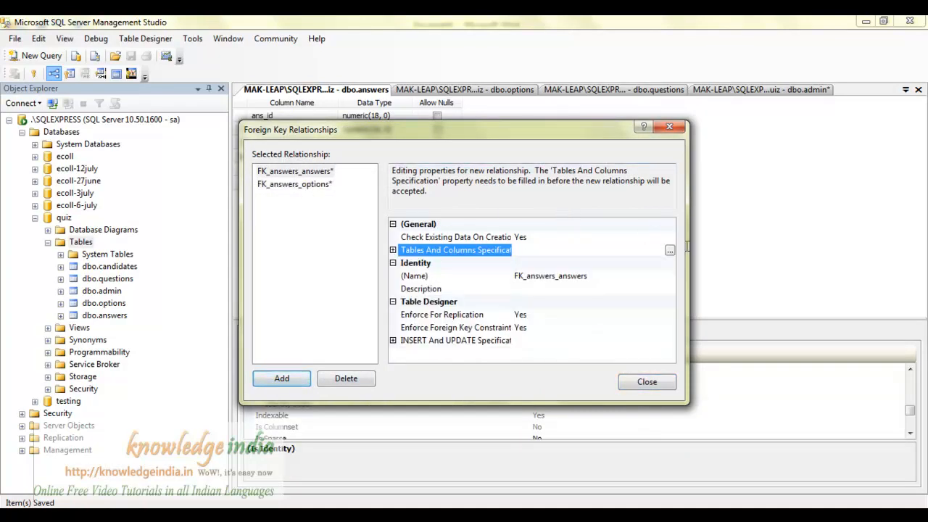
{"action": "left_click", "coordinate": [669, 252]}
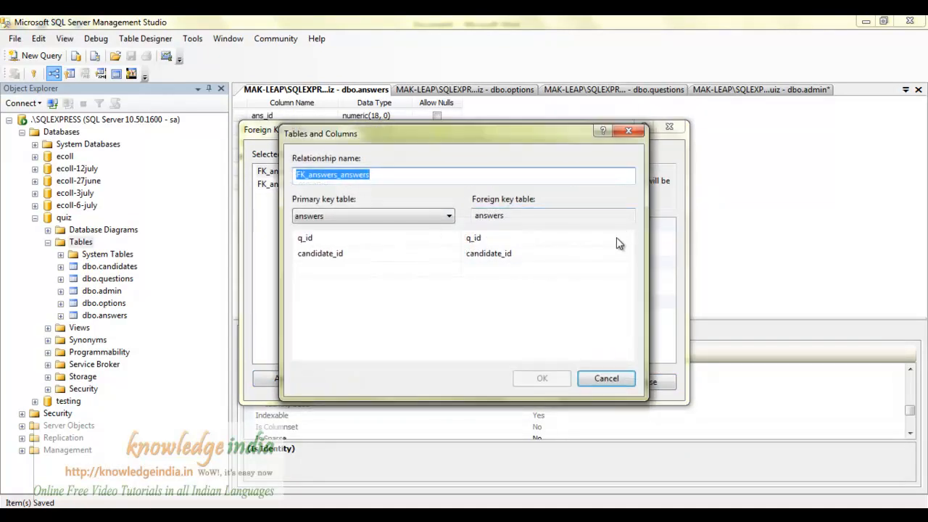
{"action": "left_click", "coordinate": [571, 237]}
{"action": "left_click", "coordinate": [618, 254]}
{"action": "left_click", "coordinate": [623, 253]}
{"action": "left_click", "coordinate": [617, 269]}
{"action": "left_click", "coordinate": [422, 239]}
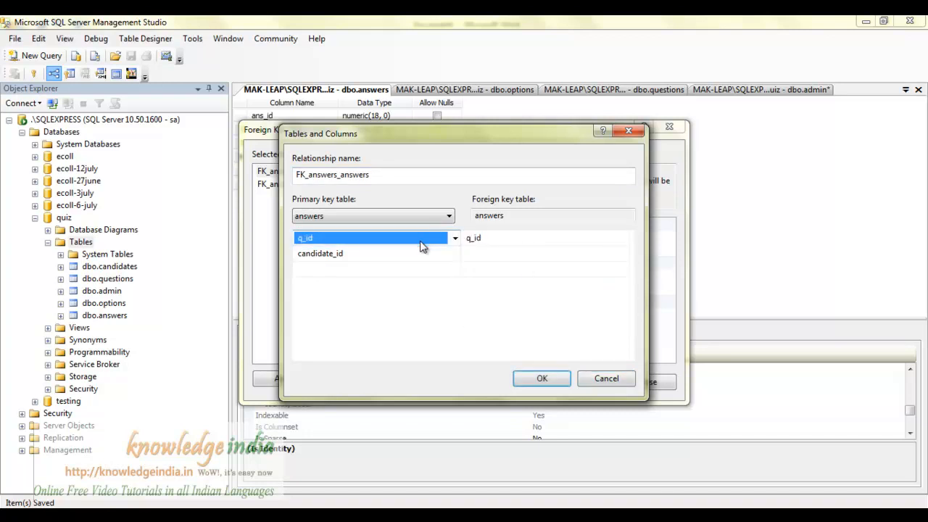
{"action": "left_click", "coordinate": [406, 253]}
{"action": "left_click", "coordinate": [454, 253]}
{"action": "left_click", "coordinate": [439, 269]}
{"action": "left_click", "coordinate": [449, 216]}
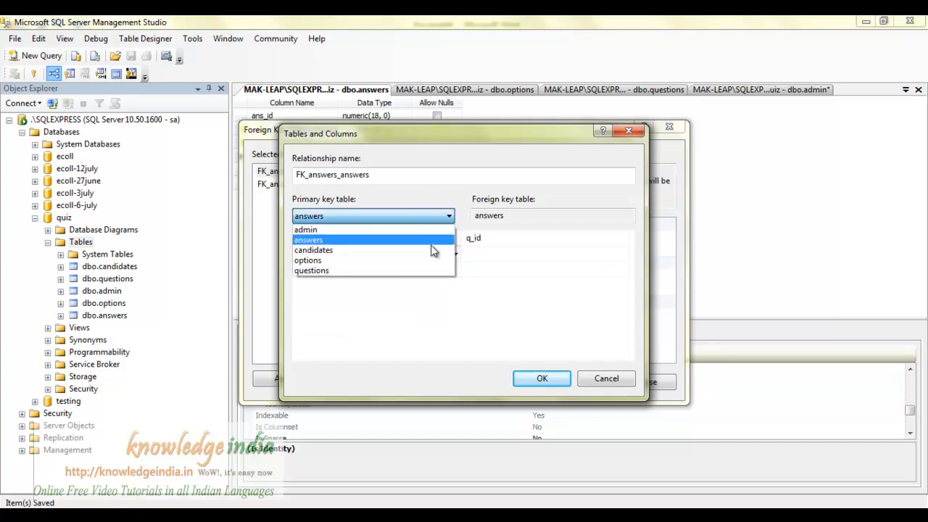
{"action": "left_click", "coordinate": [431, 270]}
{"action": "left_click", "coordinate": [455, 238]}
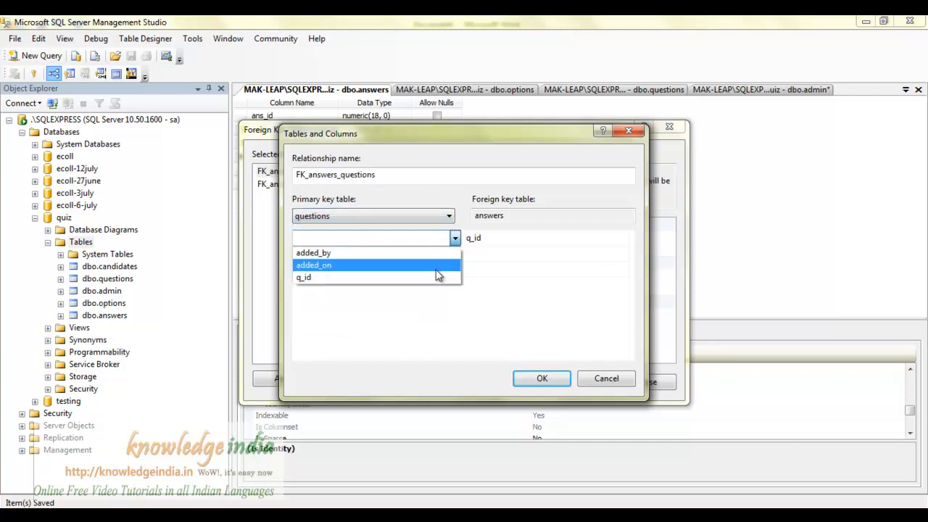
{"action": "left_click", "coordinate": [431, 279]}
{"action": "left_click", "coordinate": [543, 378]}
Add a foreign key linking answers.candidate_id to candidates.candidate_id and close the dialog.
{"action": "left_click", "coordinate": [283, 378]}
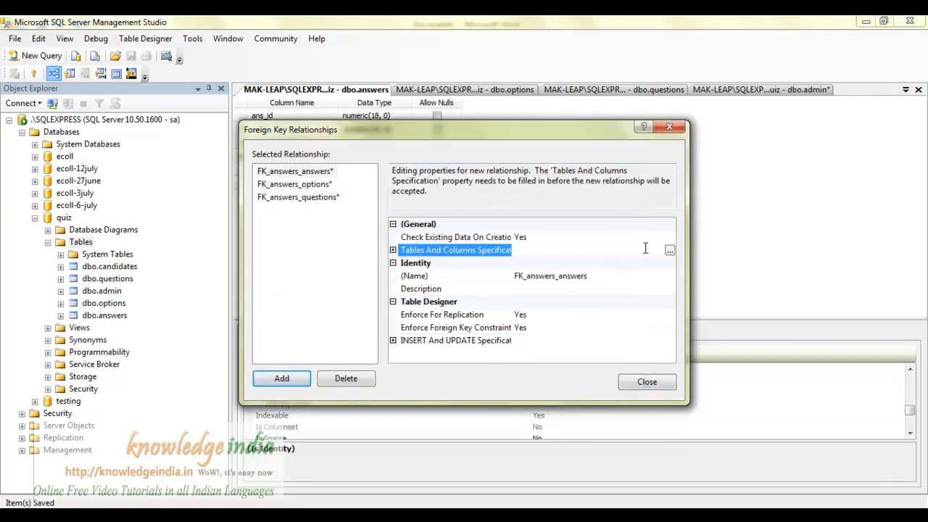
{"action": "left_click", "coordinate": [670, 250]}
{"action": "left_click", "coordinate": [448, 216]}
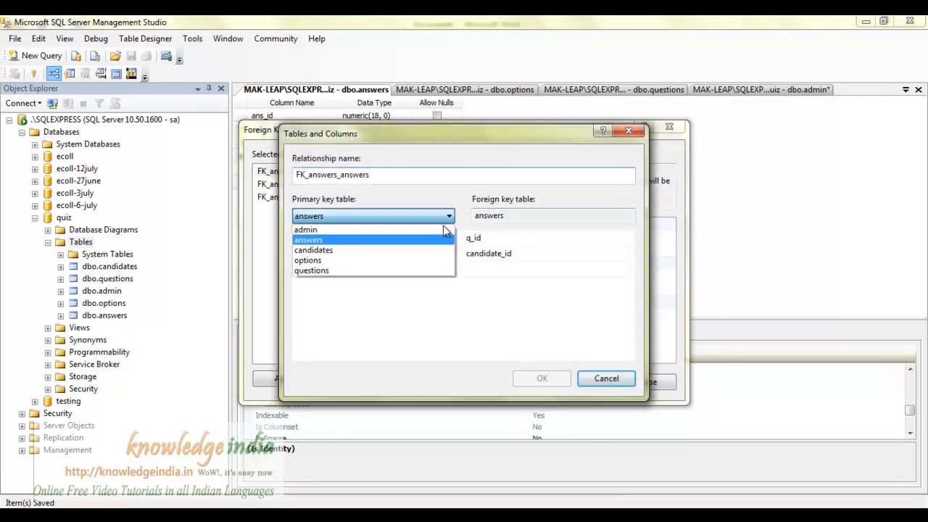
{"action": "left_click", "coordinate": [428, 253]}
{"action": "left_click", "coordinate": [439, 239]}
{"action": "left_click", "coordinate": [439, 251]}
{"action": "left_click", "coordinate": [539, 237]}
{"action": "left_click", "coordinate": [539, 237]}
{"action": "left_click", "coordinate": [540, 237]}
{"action": "left_click", "coordinate": [543, 256]}
{"action": "left_click", "coordinate": [538, 269]}
{"action": "left_click", "coordinate": [541, 239]}
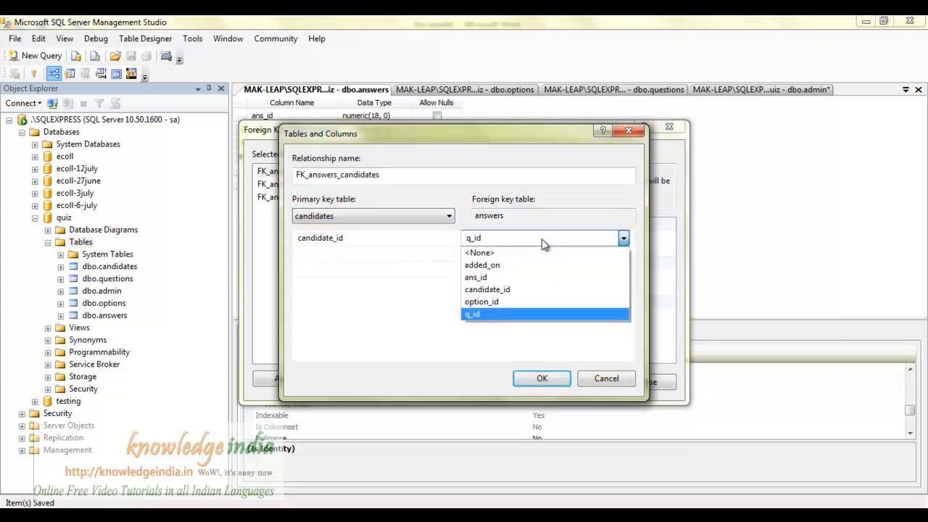
{"action": "left_click", "coordinate": [533, 290]}
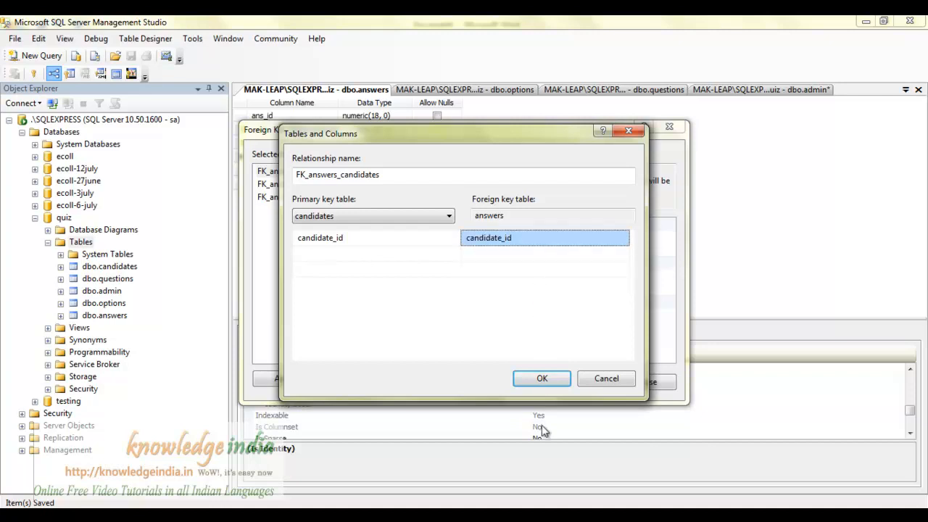
{"action": "left_click", "coordinate": [542, 378]}
{"action": "left_click", "coordinate": [649, 382]}
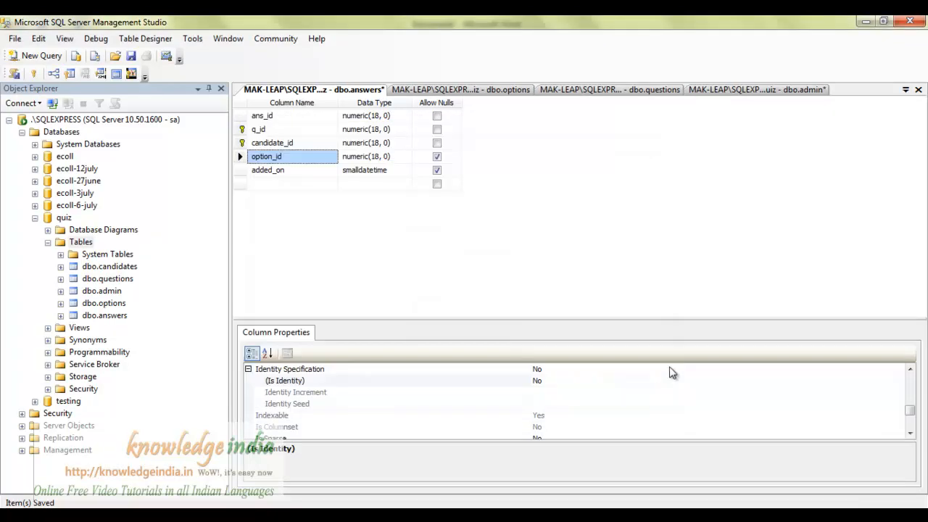
Save the answers table and its related tables, then select the quiz Database Diagrams node.
{"action": "key", "text": "ctrl+s"}
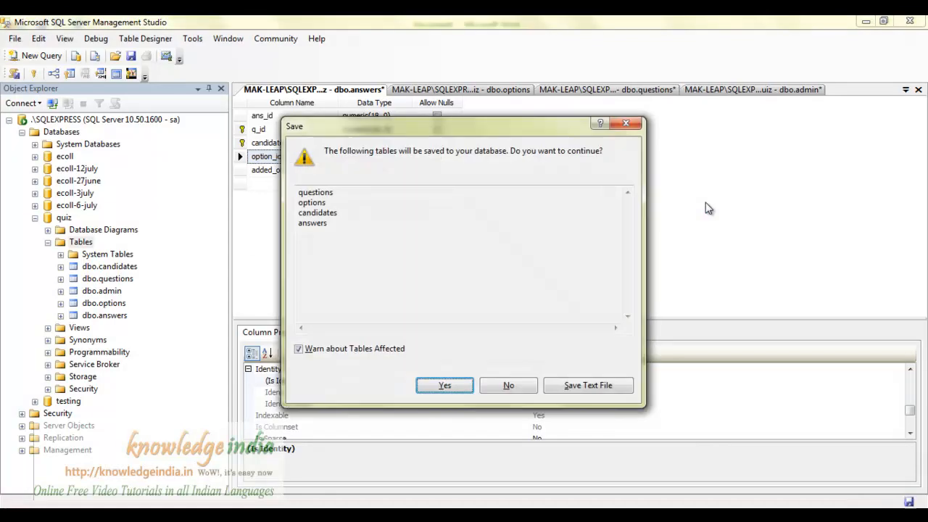
{"action": "left_click", "coordinate": [444, 386]}
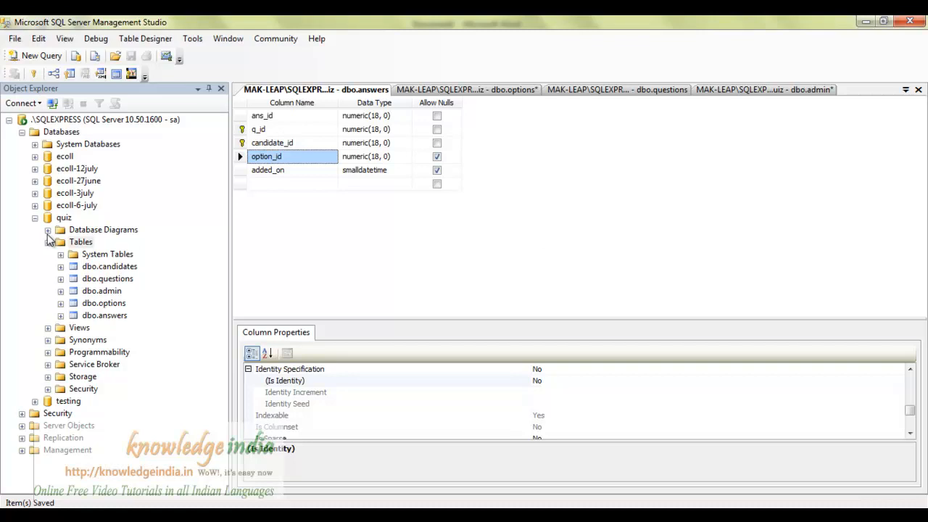
{"action": "left_click", "coordinate": [47, 229]}
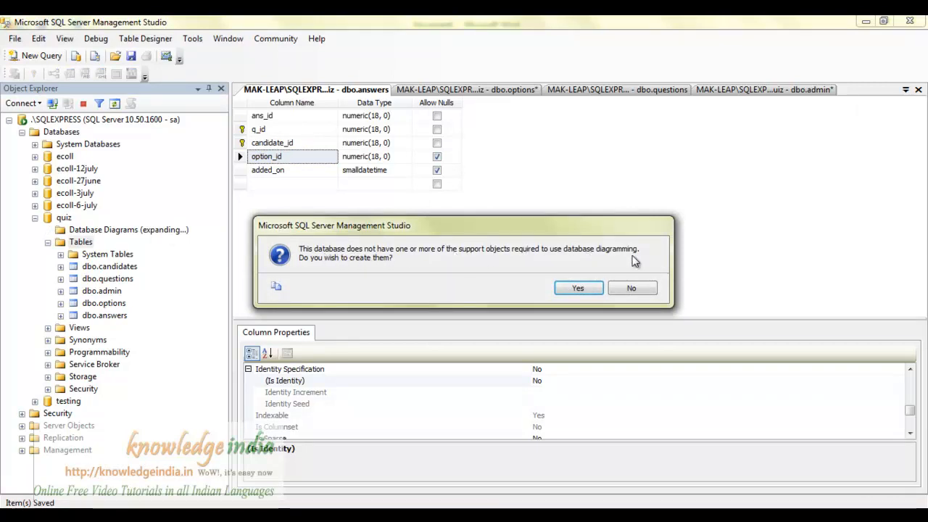
Create the diagram support objects and a new diagram with admin, answers, candidates, options and questions.
{"action": "left_click", "coordinate": [578, 288]}
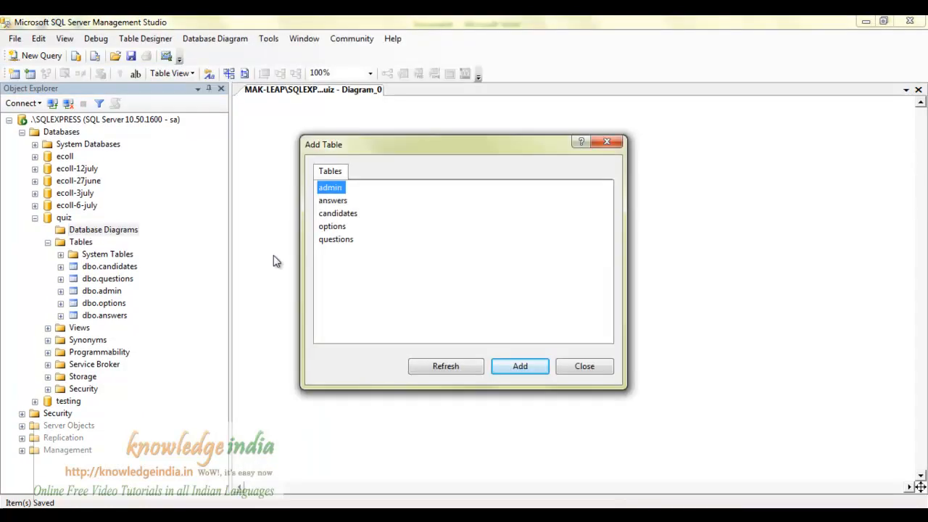
{"action": "left_click", "coordinate": [597, 375]}
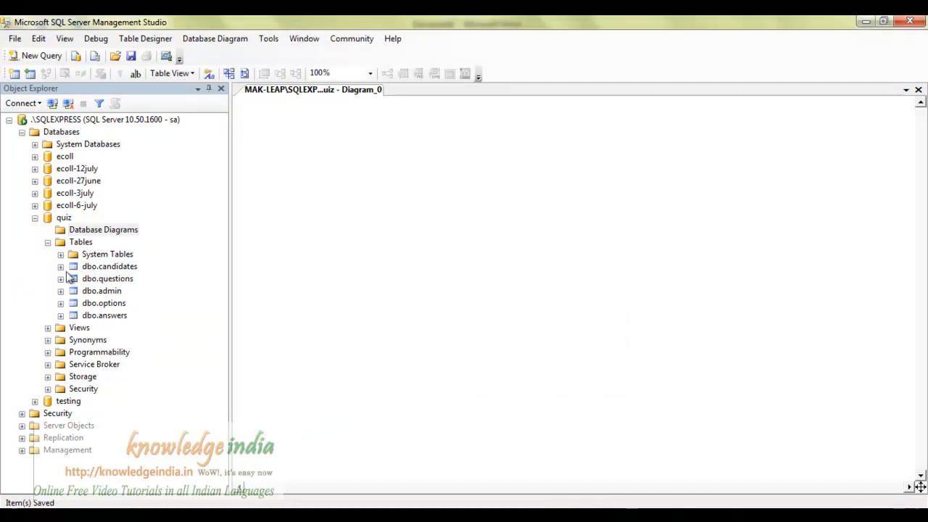
{"action": "right_click", "coordinate": [93, 231]}
{"action": "left_click", "coordinate": [122, 243]}
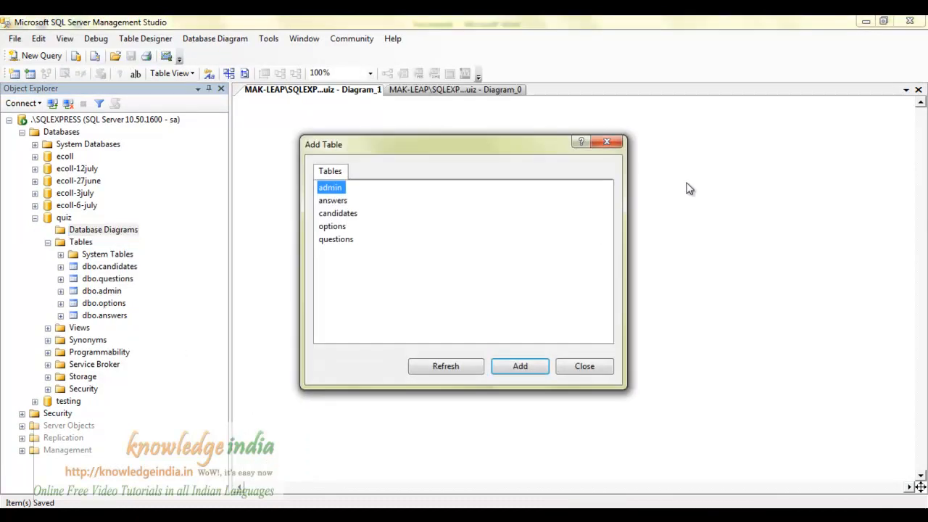
{"action": "left_click_drag", "start_coordinate": [507, 302], "coordinate": [287, 163]}
{"action": "left_click", "coordinate": [509, 367]}
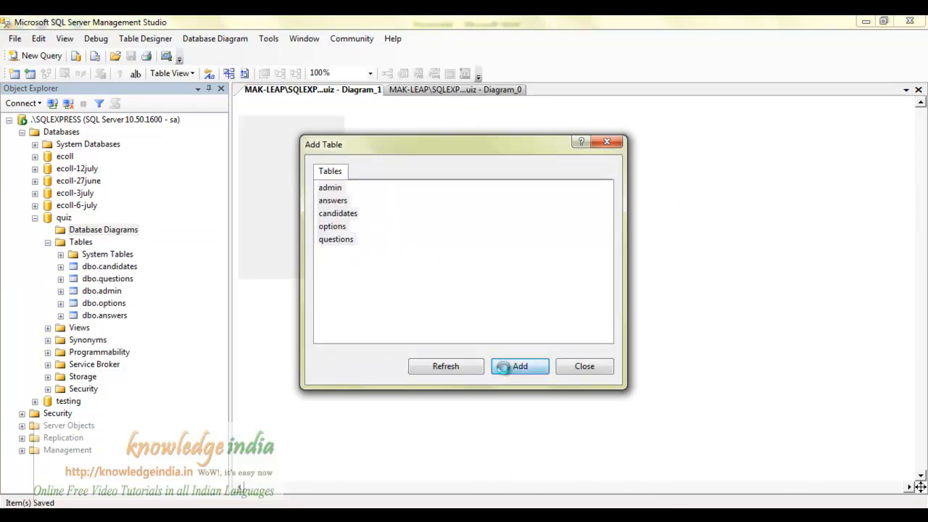
Close the unused Diagram_0 tab.
{"action": "left_click", "coordinate": [592, 366]}
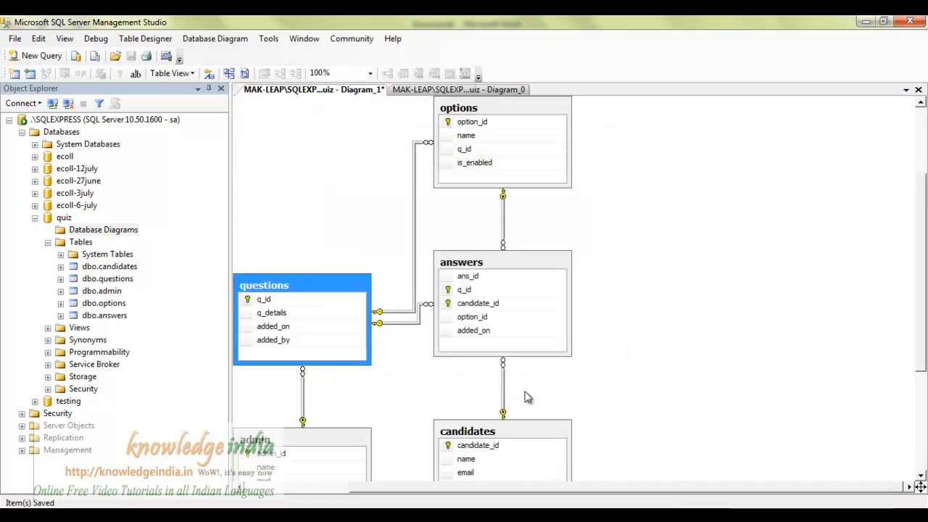
{"action": "right_click", "coordinate": [415, 91]}
{"action": "left_click", "coordinate": [435, 115]}
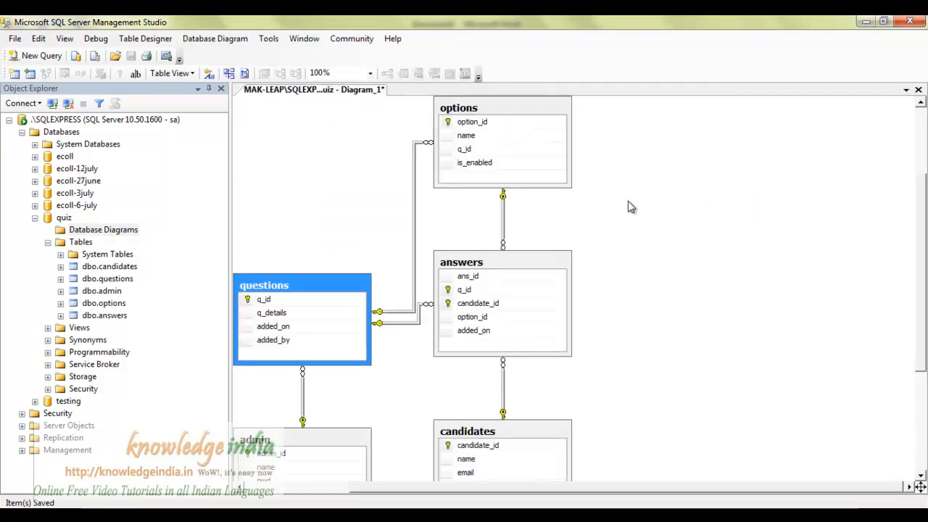
Arrange the questions, options, answers, candidates and admin tables into a tidy layout.
{"action": "left_click_drag", "start_coordinate": [295, 288], "coordinate": [324, 187]}
{"action": "left_click_drag", "start_coordinate": [500, 114], "coordinate": [563, 135]}
{"action": "left_click_drag", "start_coordinate": [536, 263], "coordinate": [677, 277]}
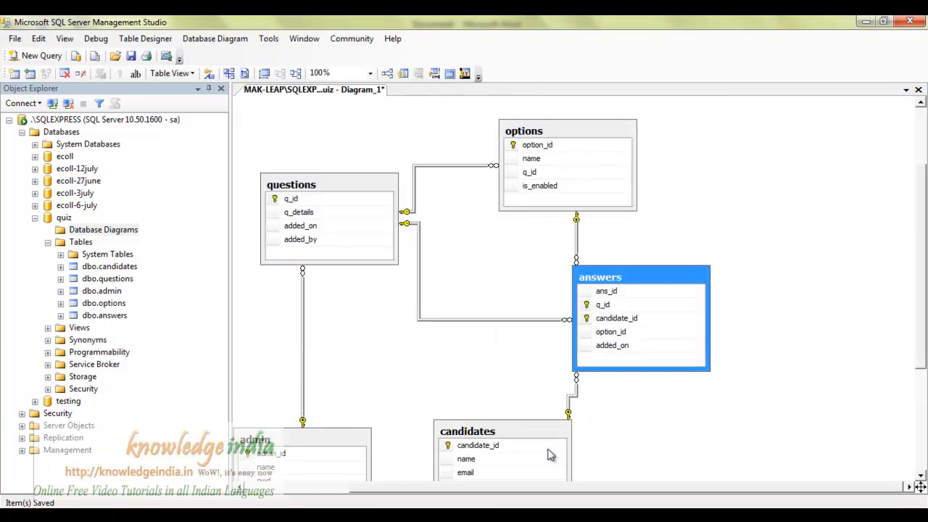
{"action": "left_click_drag", "start_coordinate": [476, 433], "coordinate": [464, 369]}
{"action": "left_click_drag", "start_coordinate": [287, 442], "coordinate": [321, 320]}
{"action": "left_click_drag", "start_coordinate": [660, 279], "coordinate": [736, 264]}
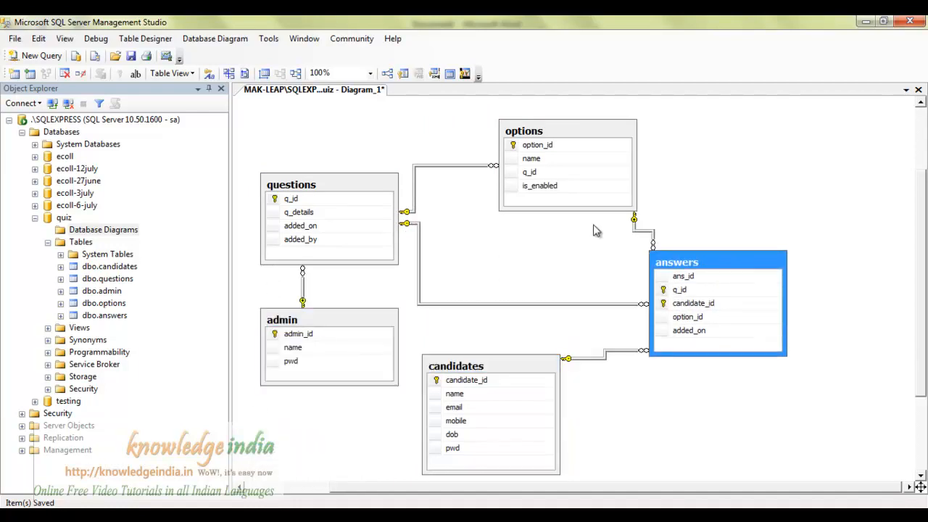
{"action": "left_click_drag", "start_coordinate": [544, 141], "coordinate": [509, 171]}
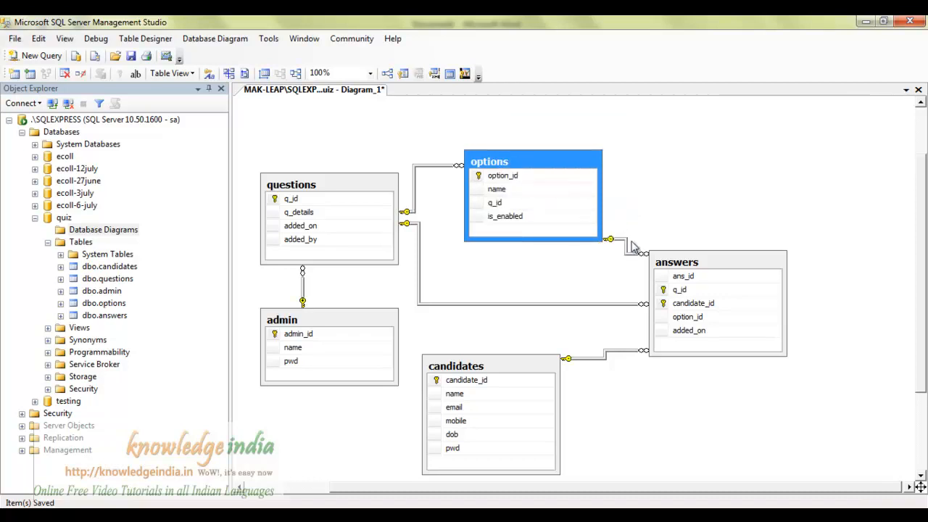
{"action": "left_click_drag", "start_coordinate": [716, 264], "coordinate": [746, 229]}
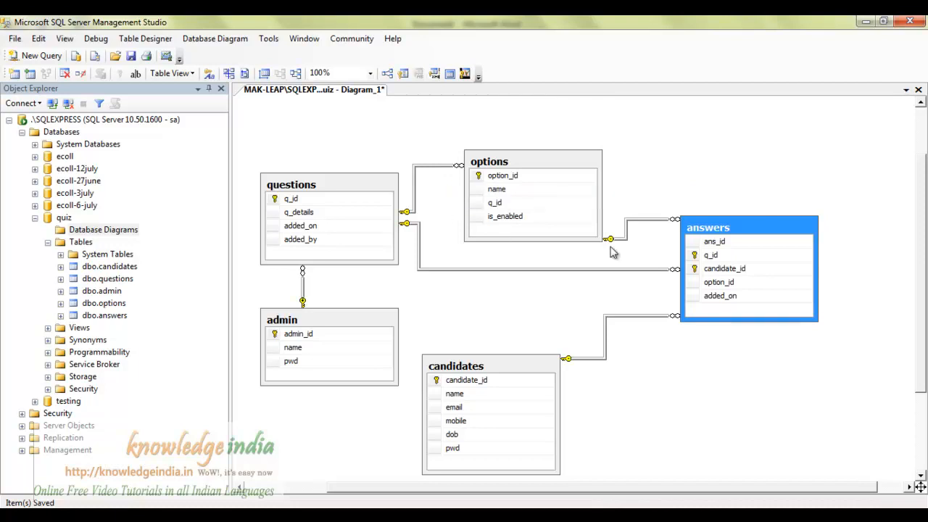
{"action": "left_click_drag", "start_coordinate": [499, 374], "coordinate": [516, 308]}
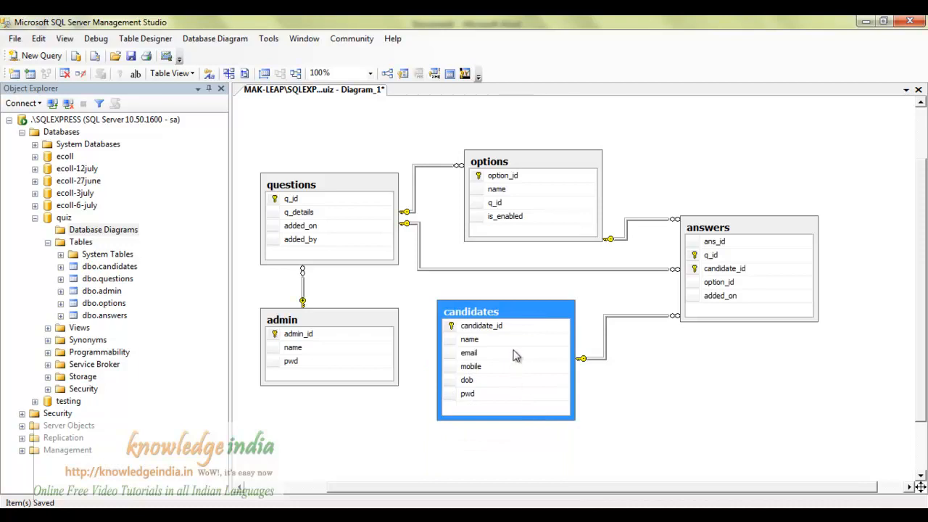
{"action": "left_click", "coordinate": [761, 235]}
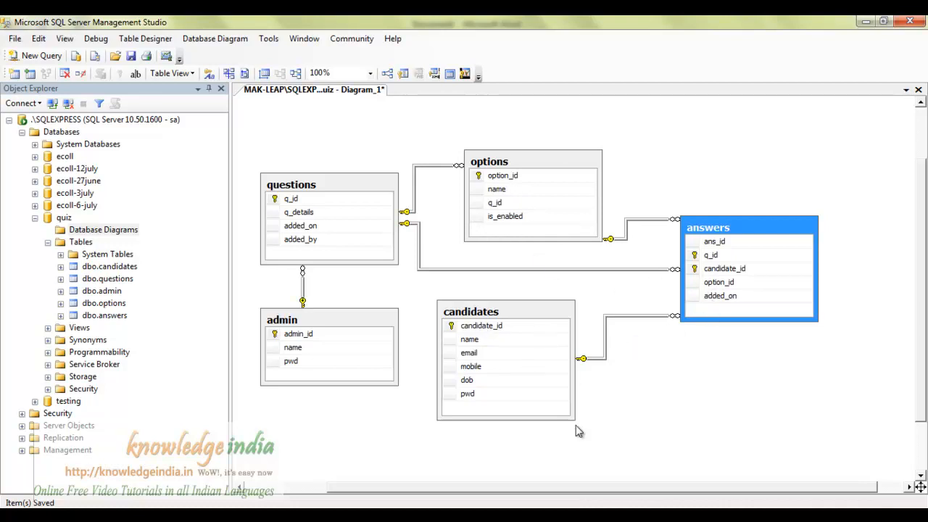
{"action": "left_click", "coordinate": [768, 363]}
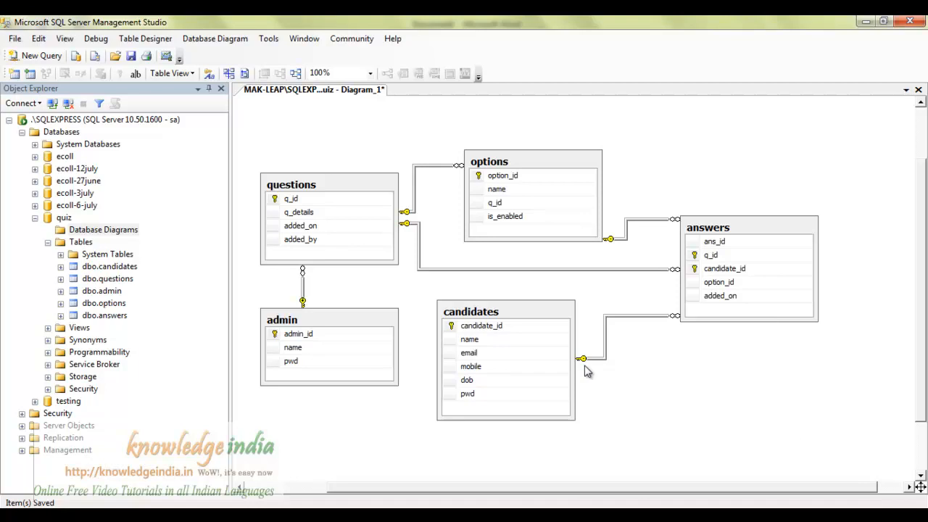
Check the dob column's data type in the candidates table design, then close it.
{"action": "left_click", "coordinate": [544, 346]}
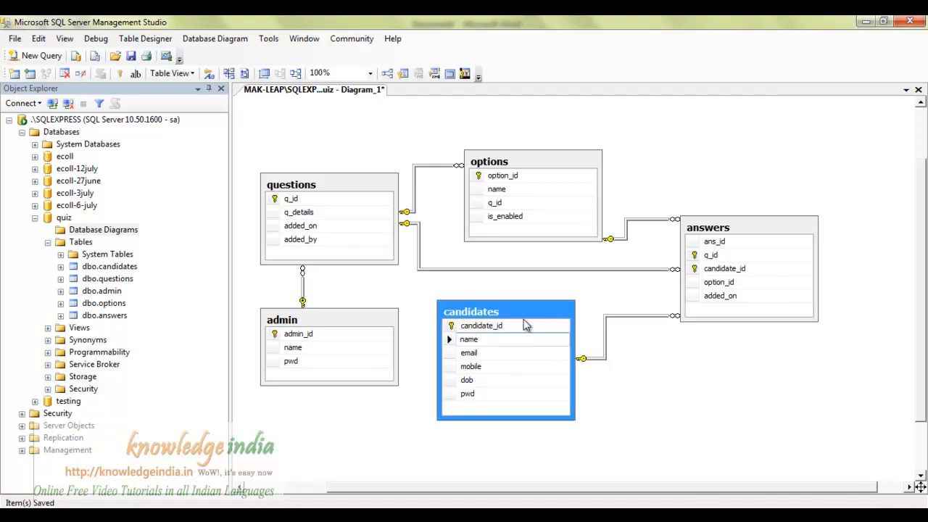
{"action": "right_click", "coordinate": [105, 267]}
{"action": "left_click", "coordinate": [134, 278]}
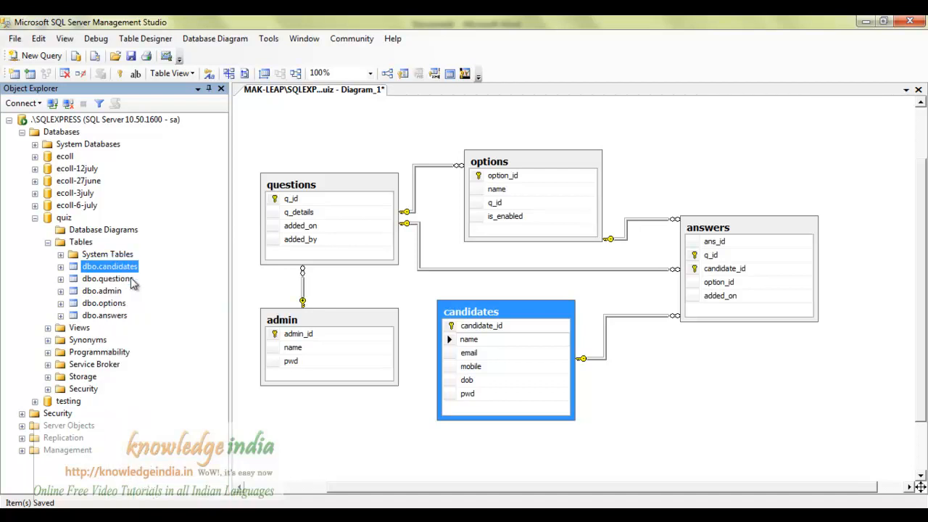
{"action": "left_click", "coordinate": [372, 170]}
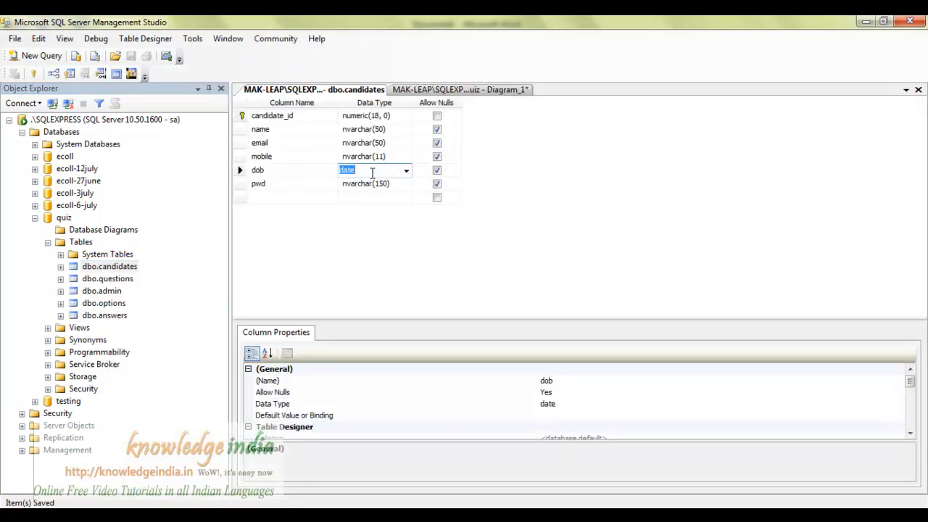
{"action": "right_click", "coordinate": [379, 89]}
{"action": "left_click", "coordinate": [409, 115]}
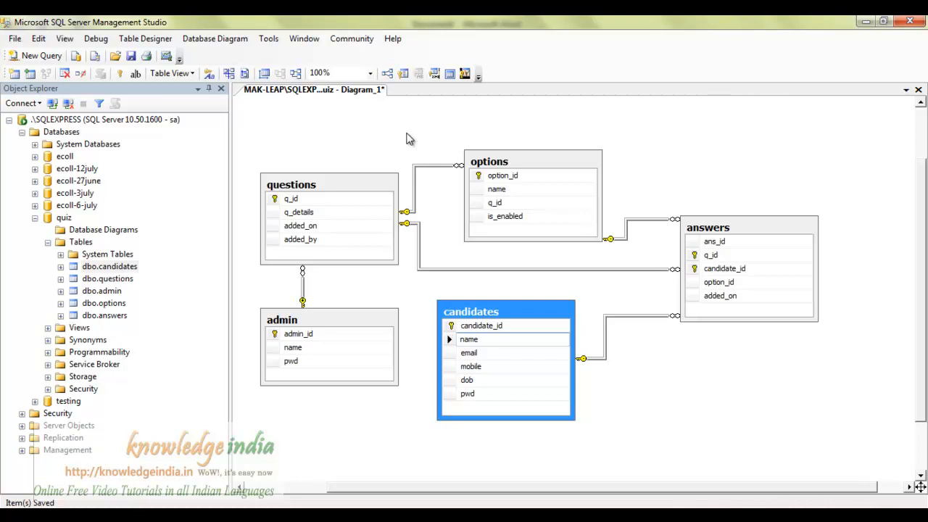
Save the diagram under the name 'dbDiagram'.
{"action": "key", "text": "ctrl+s"}
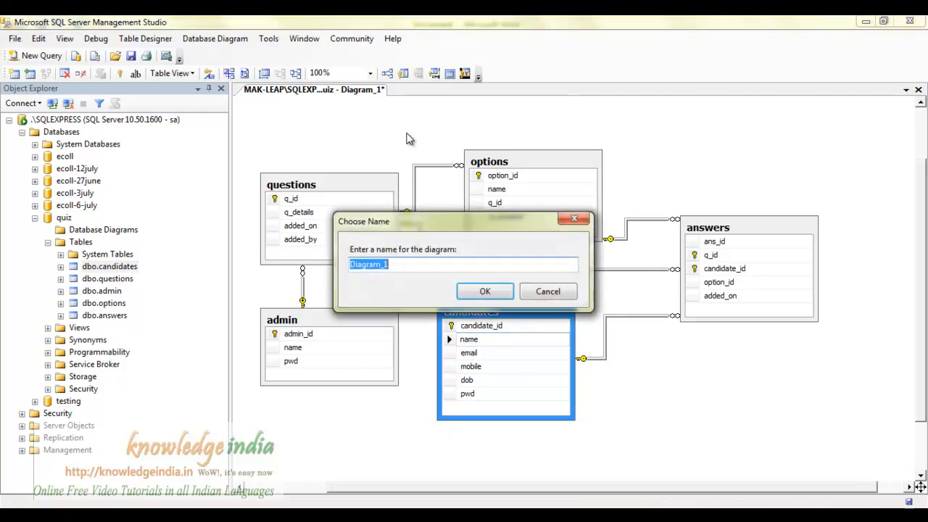
{"action": "type", "text": "db"}
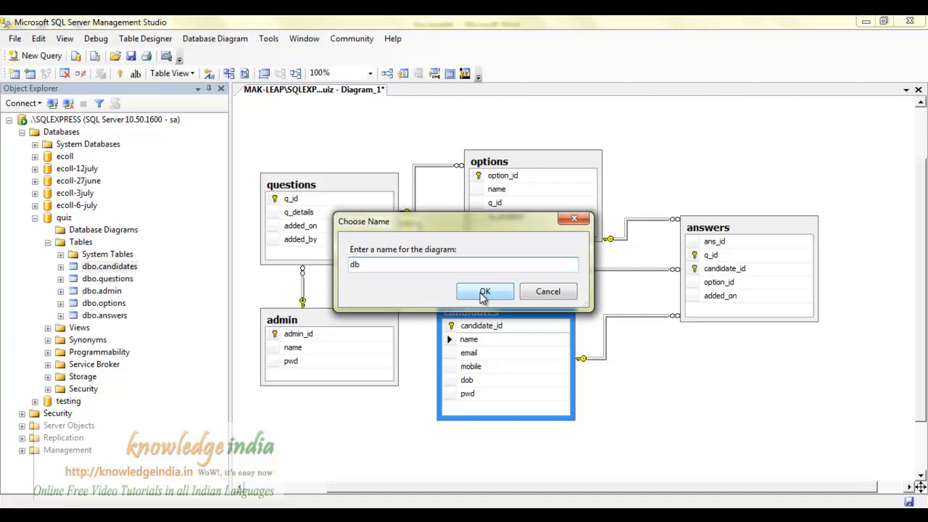
{"action": "type", "text": "Diagram"}
{"action": "left_click", "coordinate": [482, 292]}
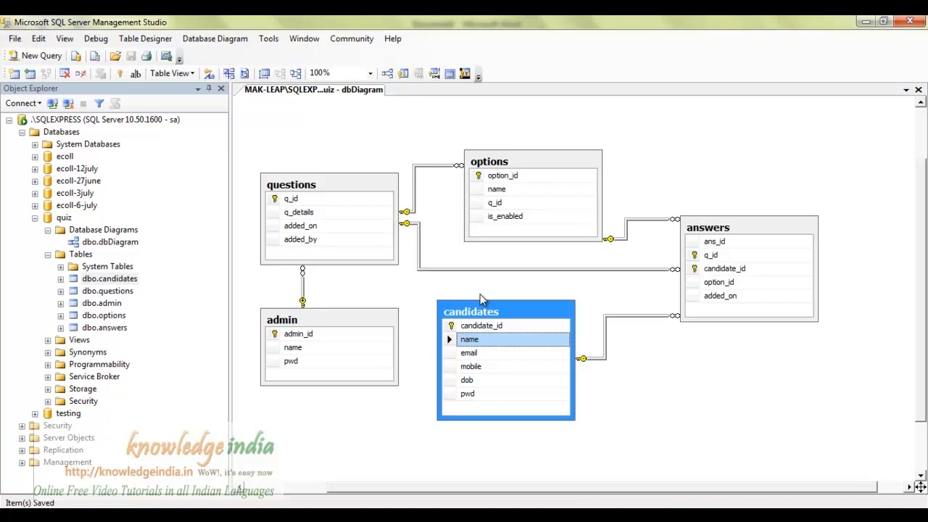
{"action": "left_click", "coordinate": [684, 138]}
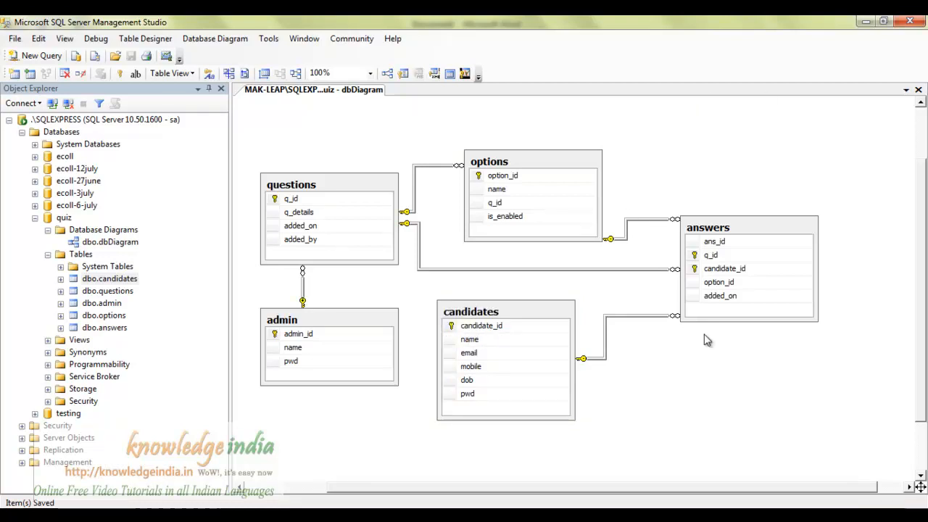